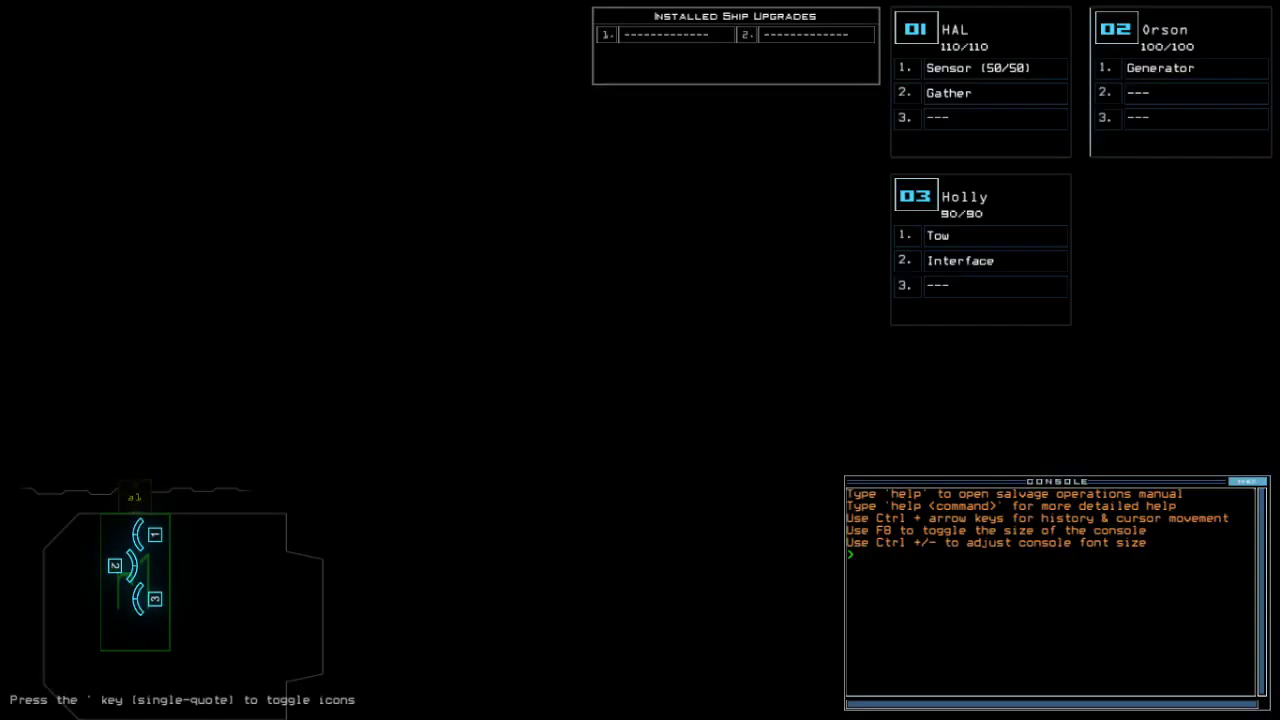
Set Graphics Far View to Simple and Clutter to Few, then close the pause menu
key("Escape")
key("o")
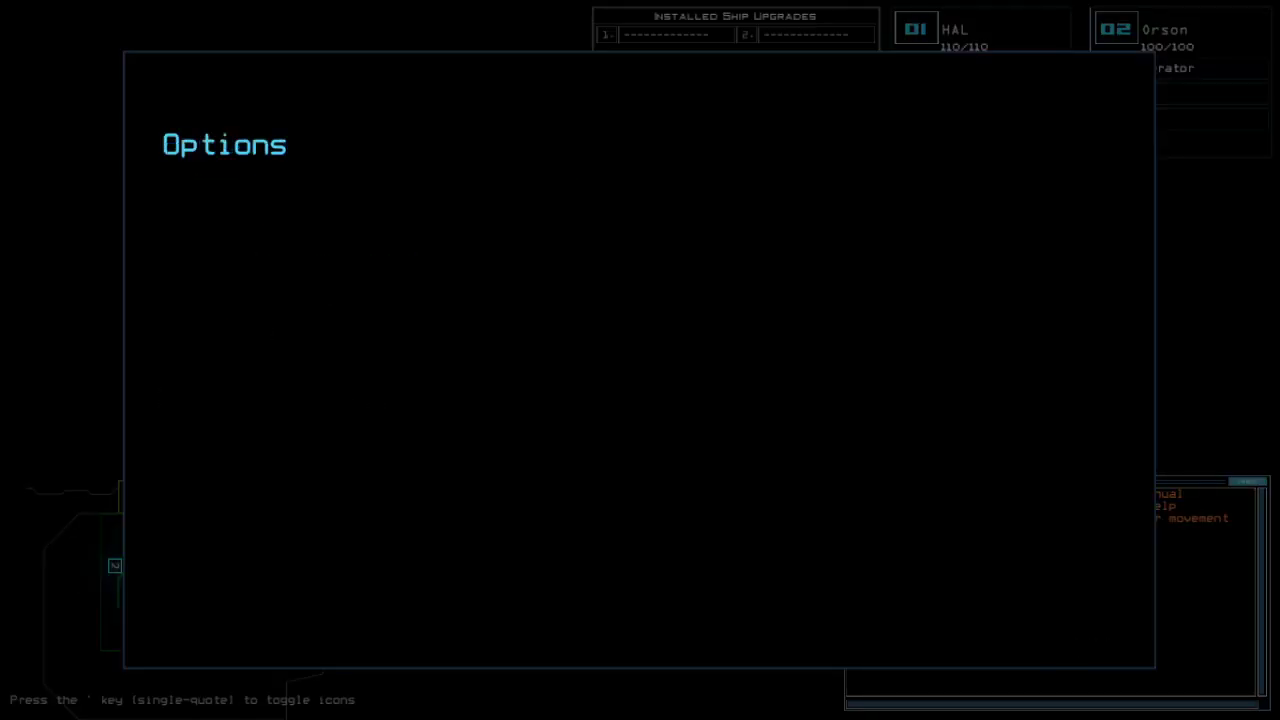
key("g")
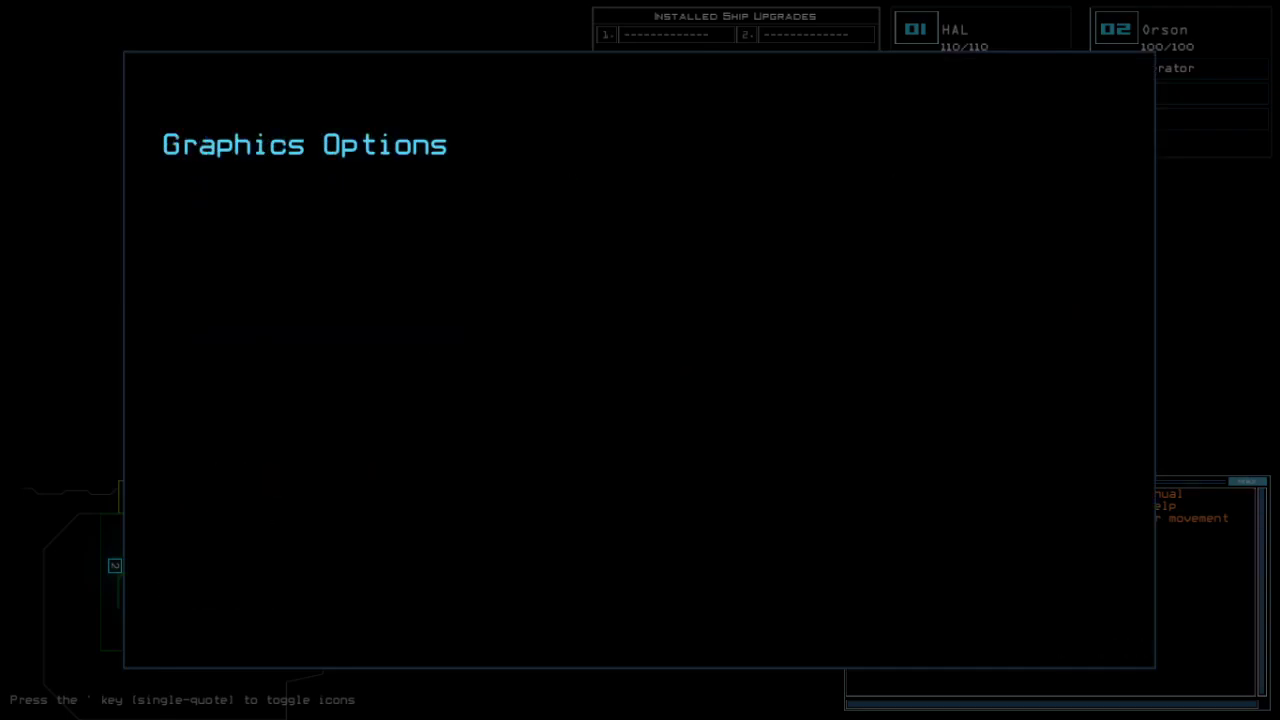
key("f")
key("c")
key("b")
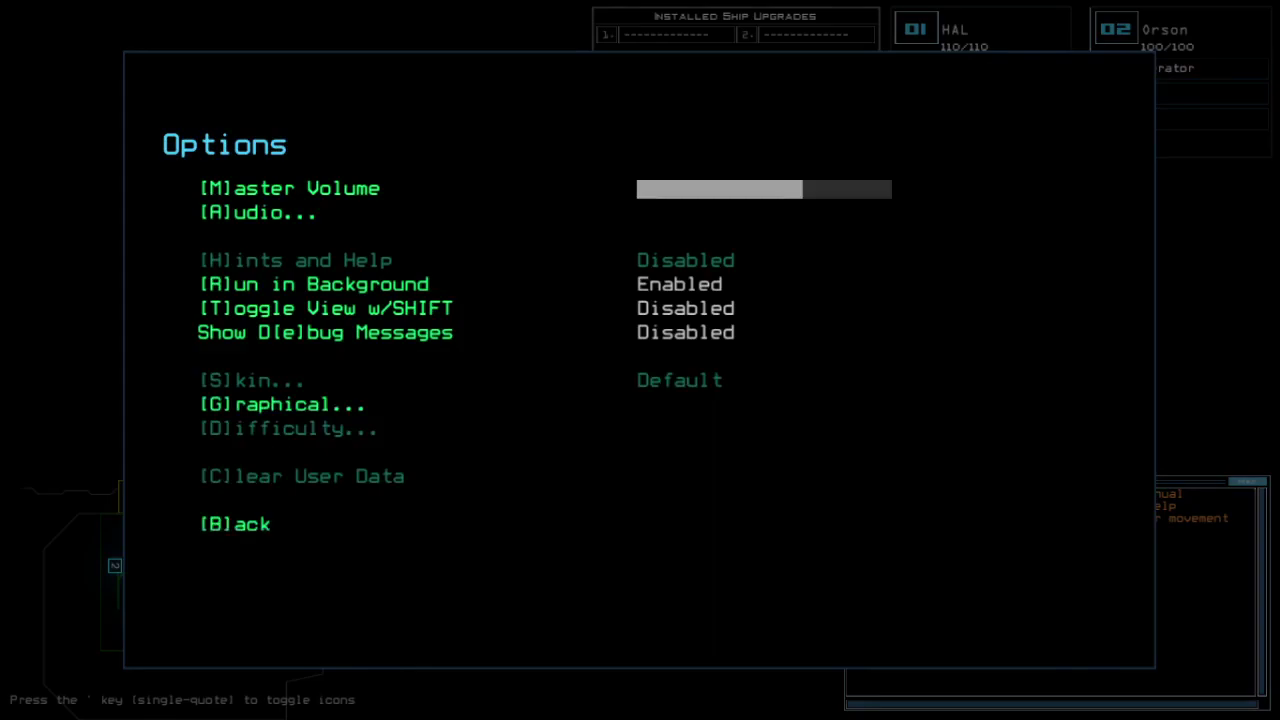
key("b")
key("b")
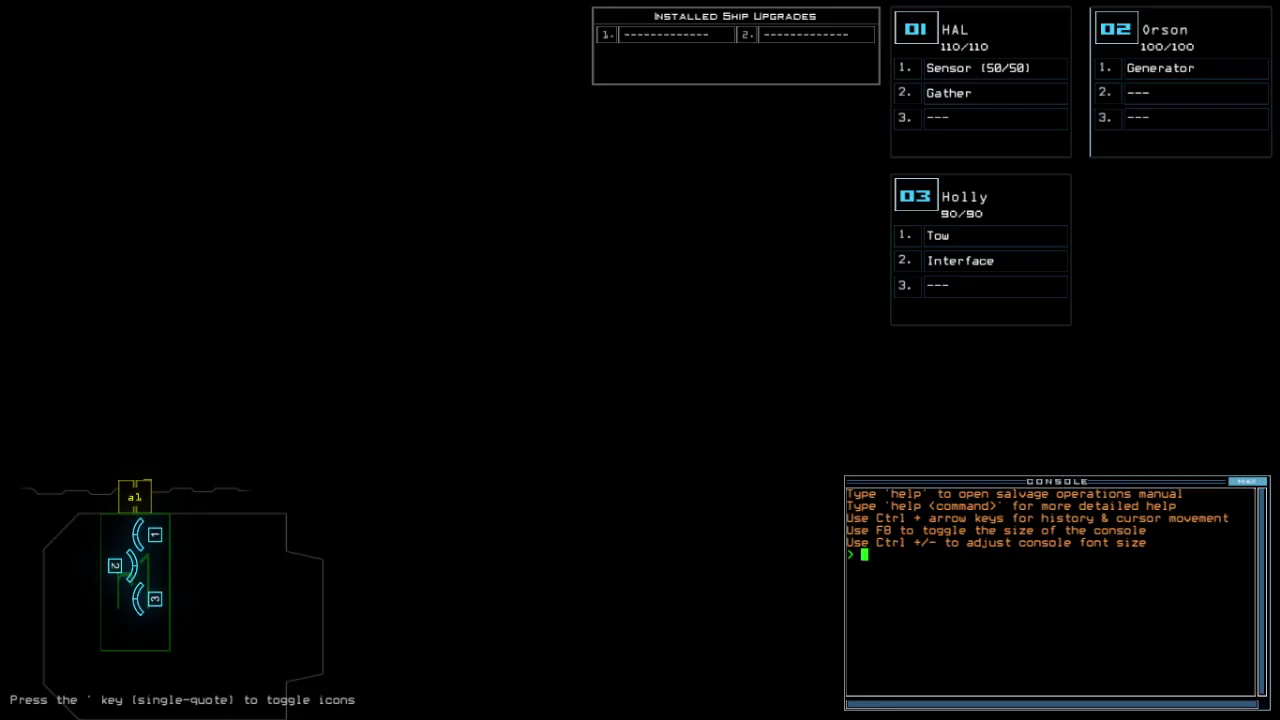
type("status")
Check the derelict's status and swap Holly's Tow module for Sensor and Gather
key("Return")
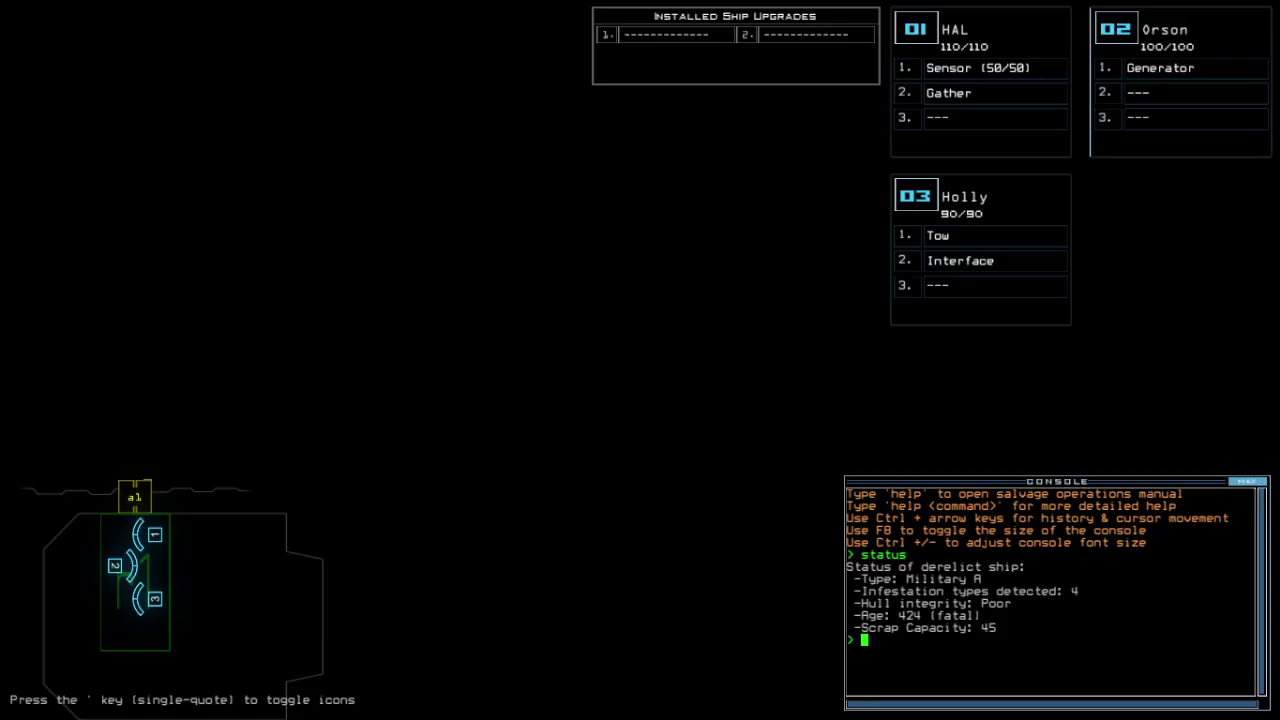
type("swap")
key("Return")
key("ctrl+Return")
type("swap")
key("Return")
key("ctrl+Return")
Drive Holly toward the airlock, drop a sensor, and select HAL and Orson
key("Down")
type("ss")
key("Return")
key("Up")
key("1")
key("2")
type("3")
type("go")
Start the mission, drop a sensor from Holly, and send drone 1 to room r2
key("Tab")
key("Return")
type("ss")
key("Return")
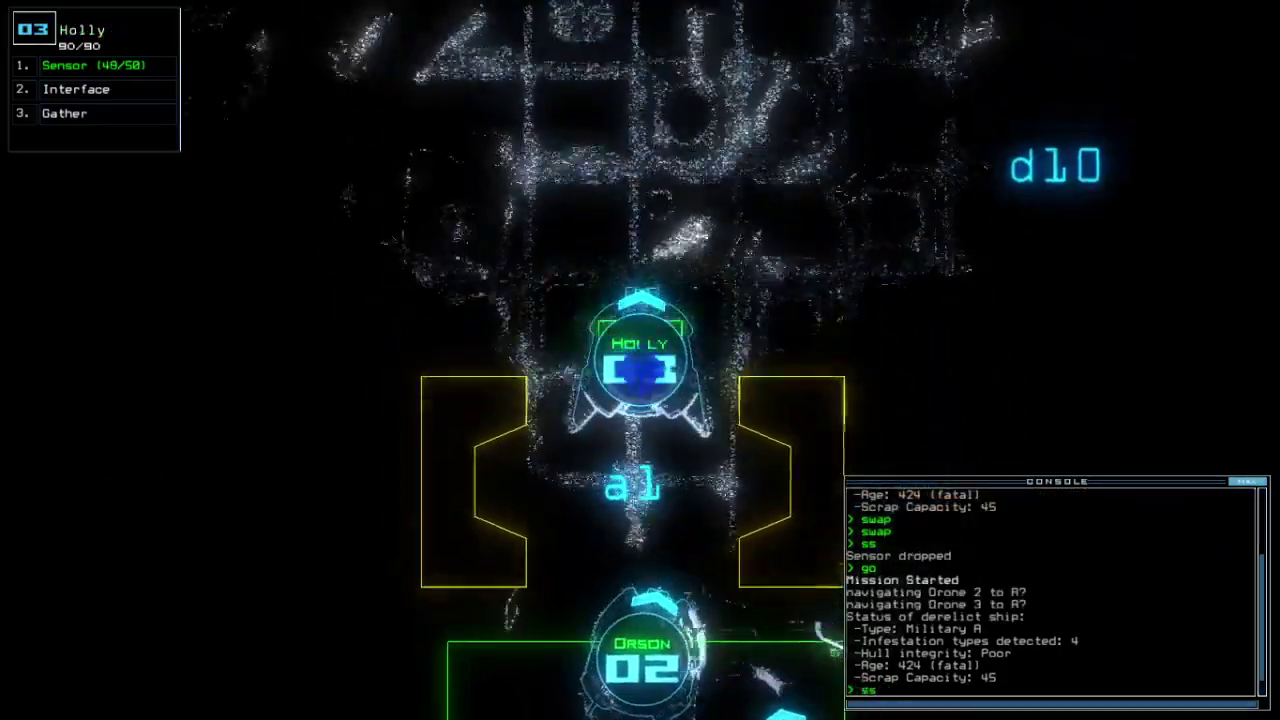
type("navigate 1")
key("Return")
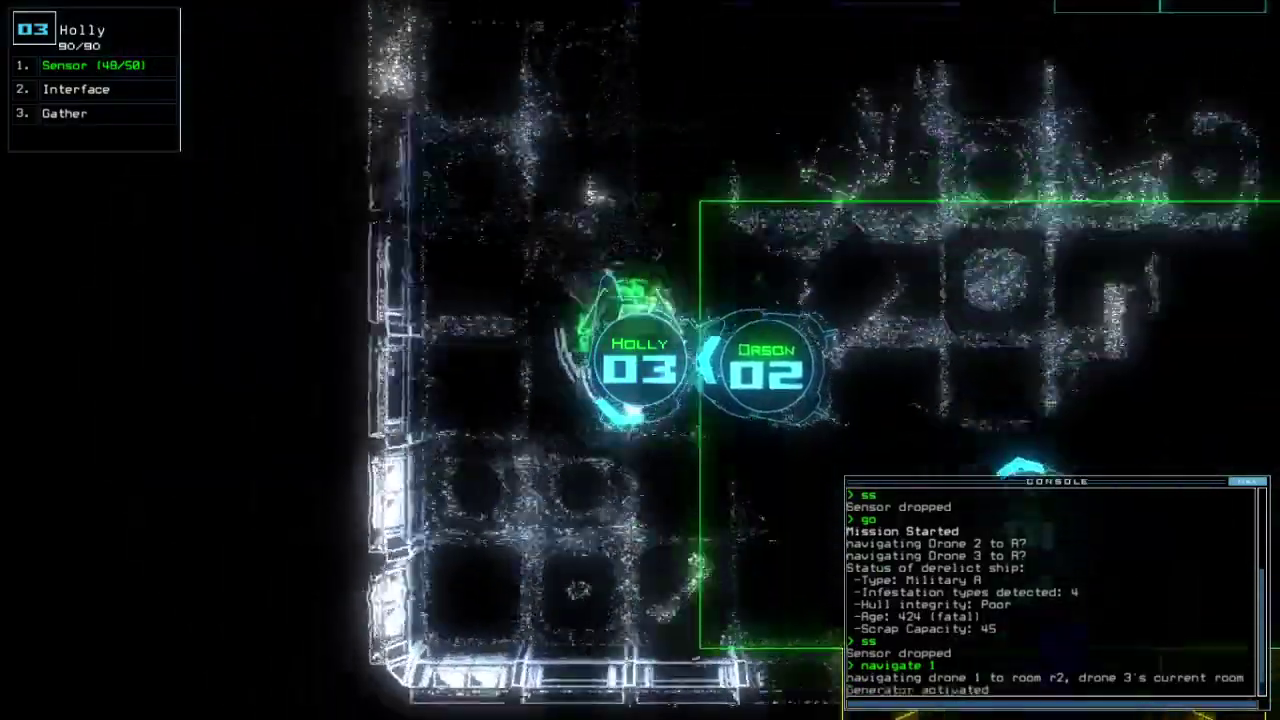
key("Tab")
key("Tab")
type("d16;d16")
Open door d16, re-dock the boarding ship at airlock a3, and drop another sensor
key("Return")
key("Tab")
key("Tab")
key("Tab")
type("dd a3")
key("Return")
key("Tab")
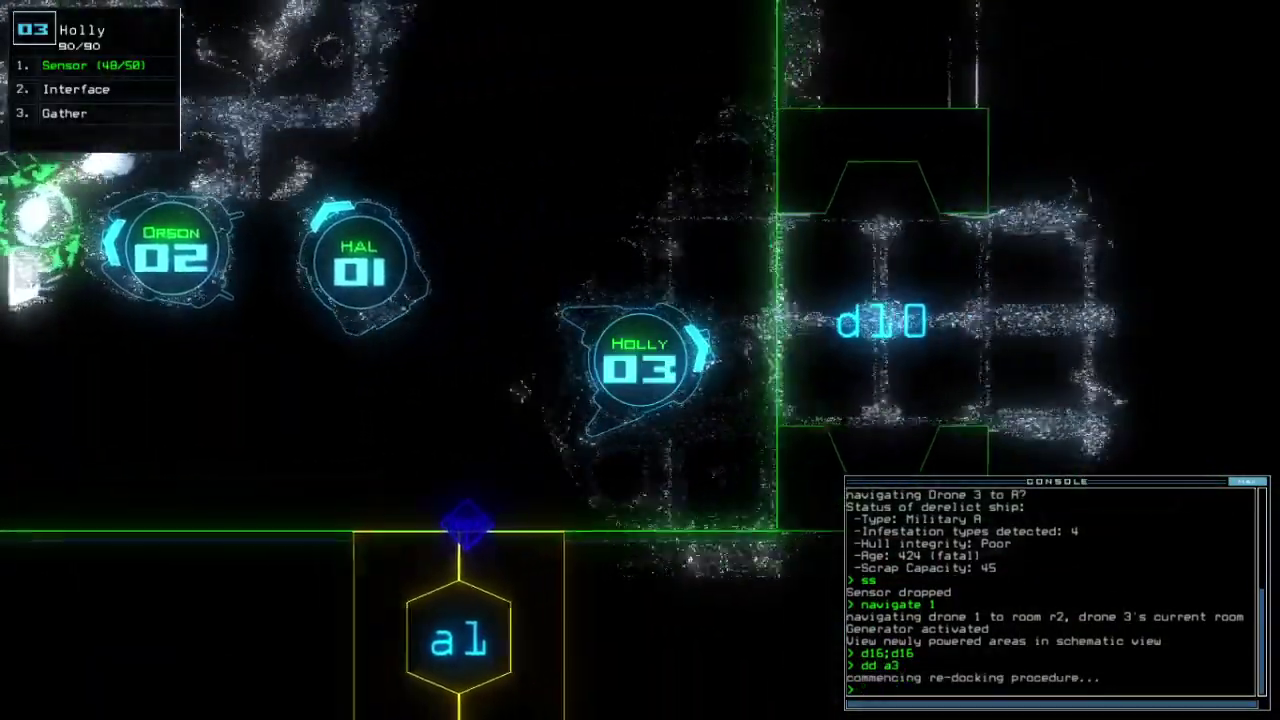
type("ss")
key("Return")
key("Tab")
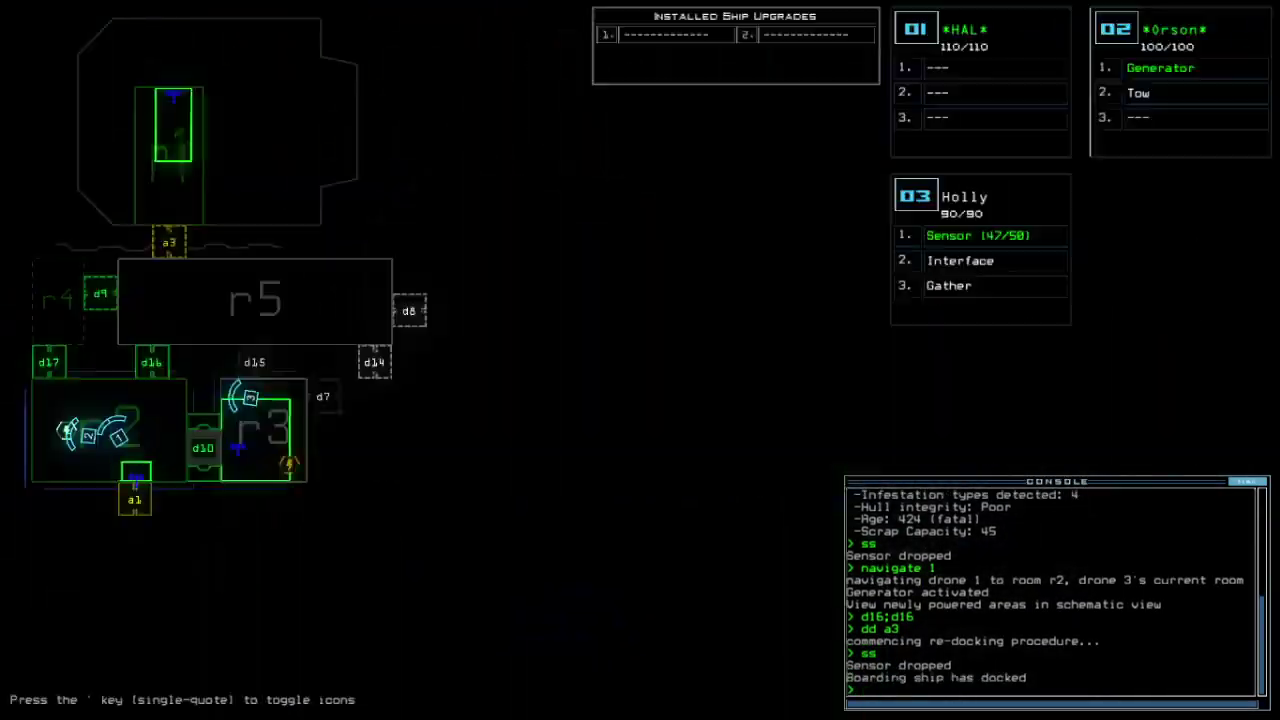
type("ar1")
Open all doors to room r1, open door d17, and close two doors
key("Return")
key("Tab")
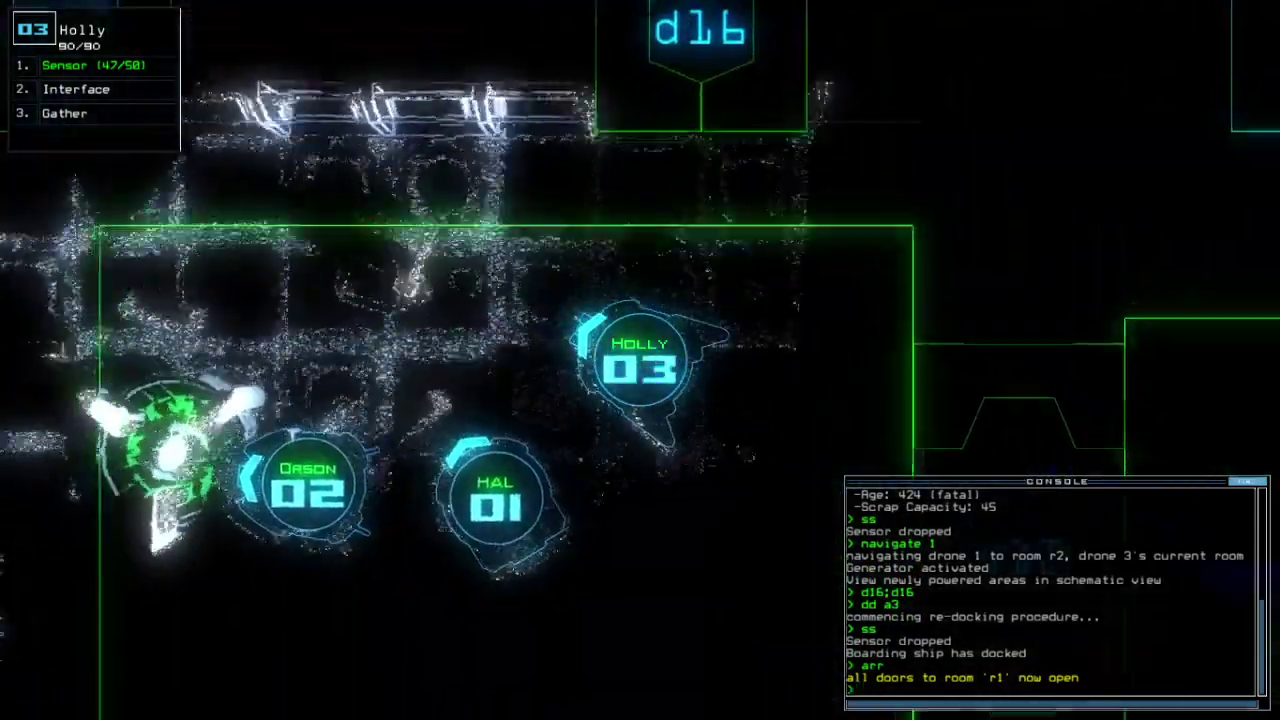
type("d17")
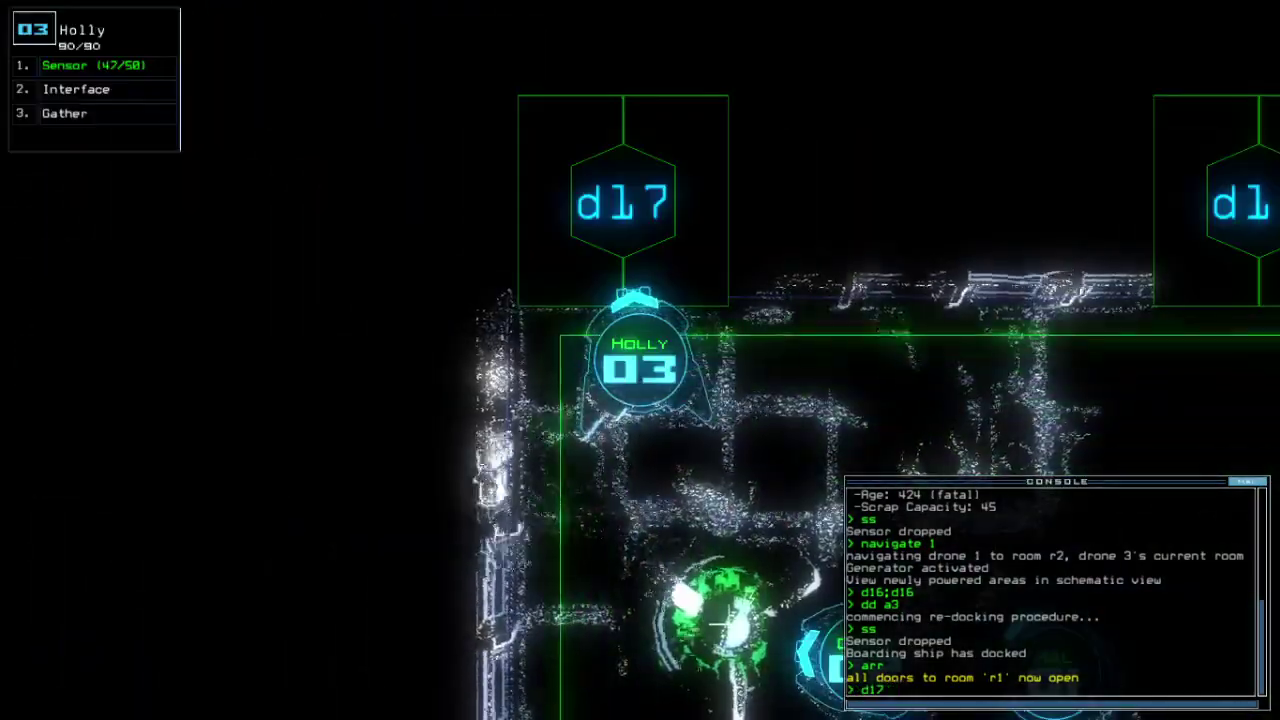
key("Return")
type("cccc")
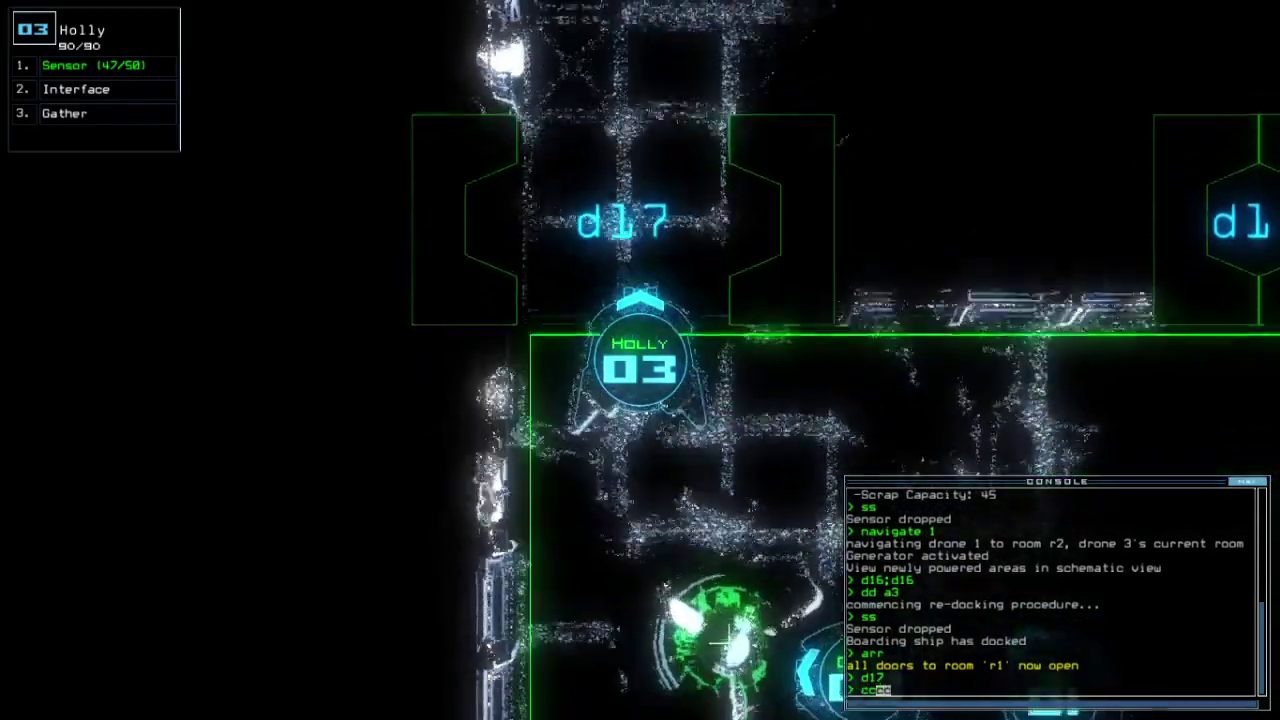
key("Return")
key("Tab")
type("r4")
Flag room r4, open door d10, and send Orson to room r3
key("Return")
key("Tab")
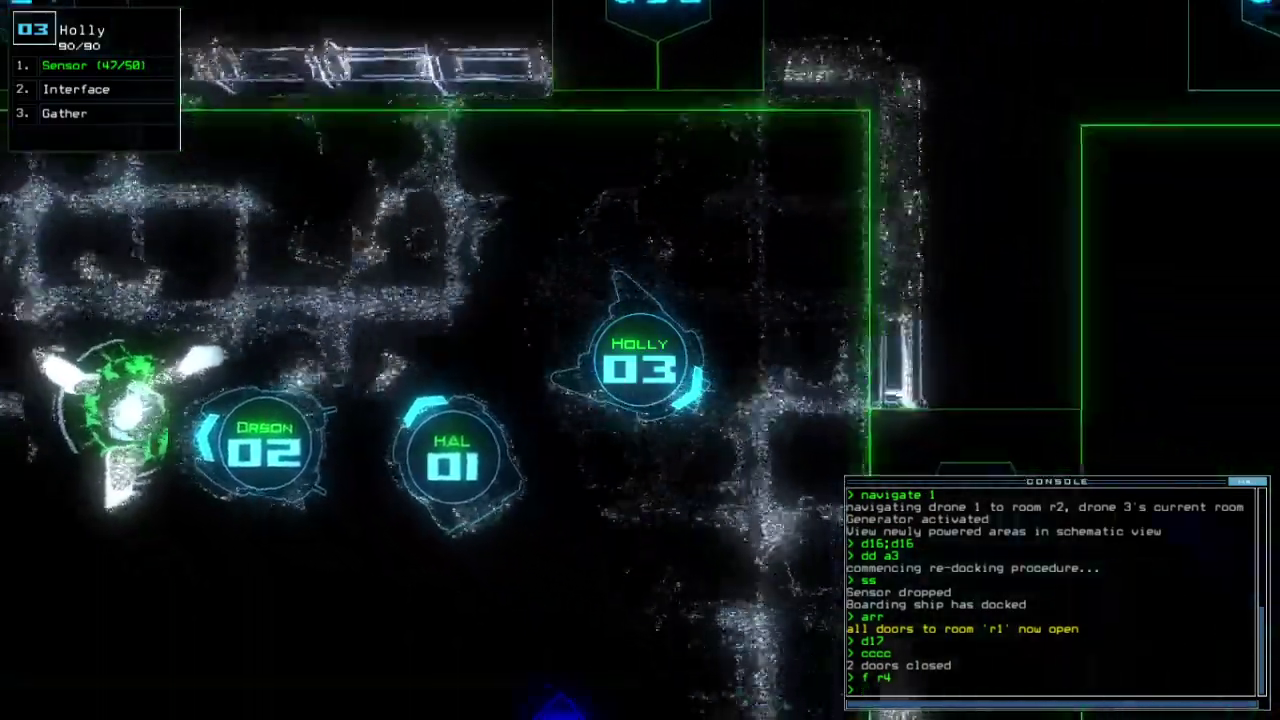
type("d10")
key("Return")
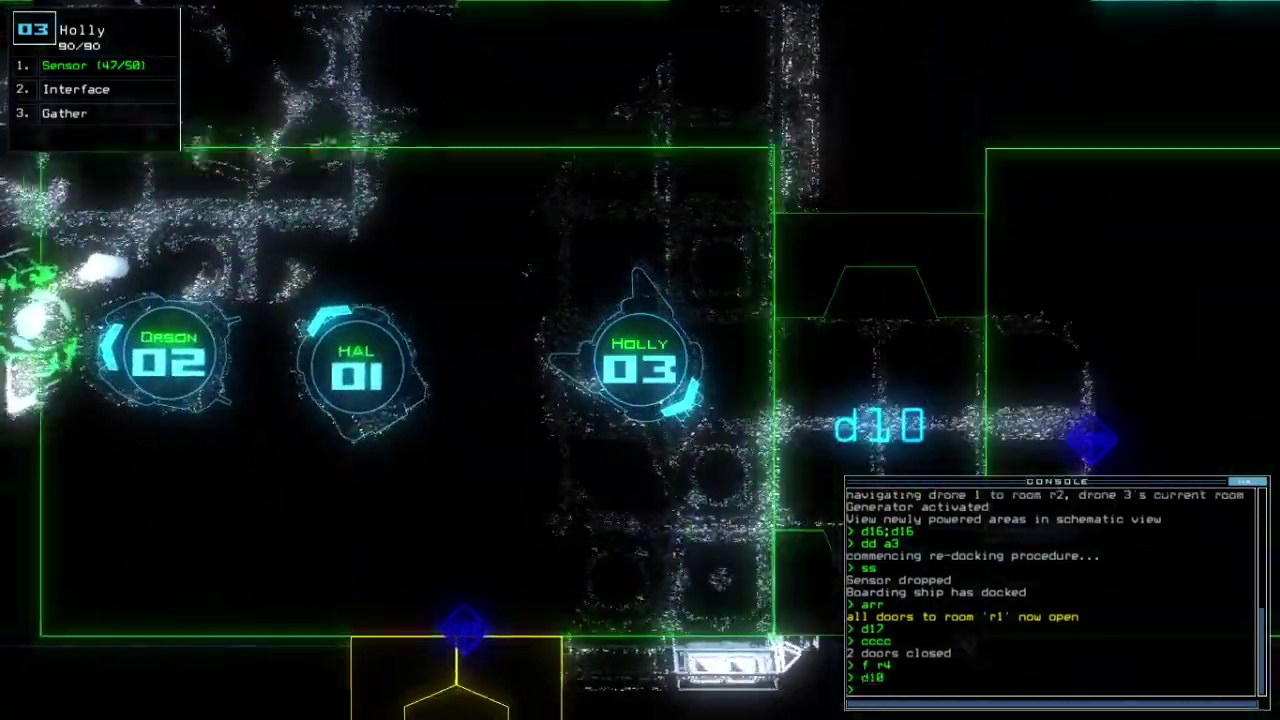
type("navigate 2")
key("Return")
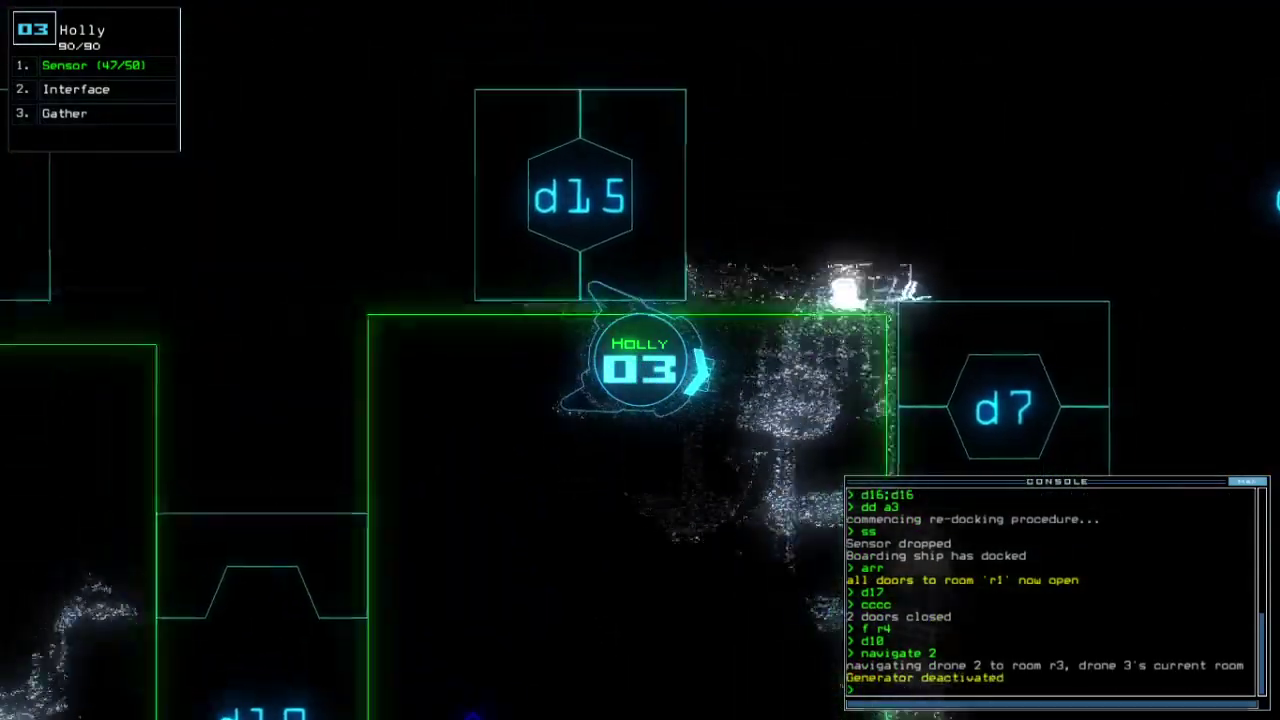
key("Tab")
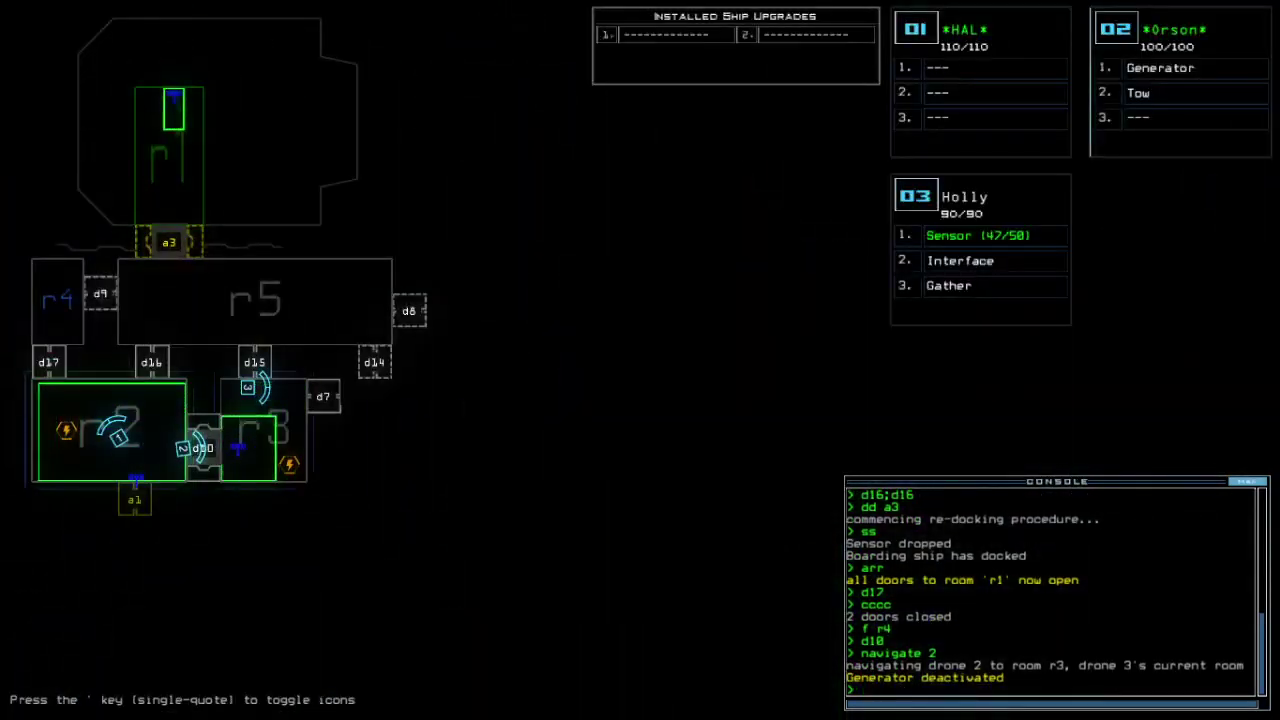
Activate the room r3 generator and open door d7, revealing room r6
key("Return")
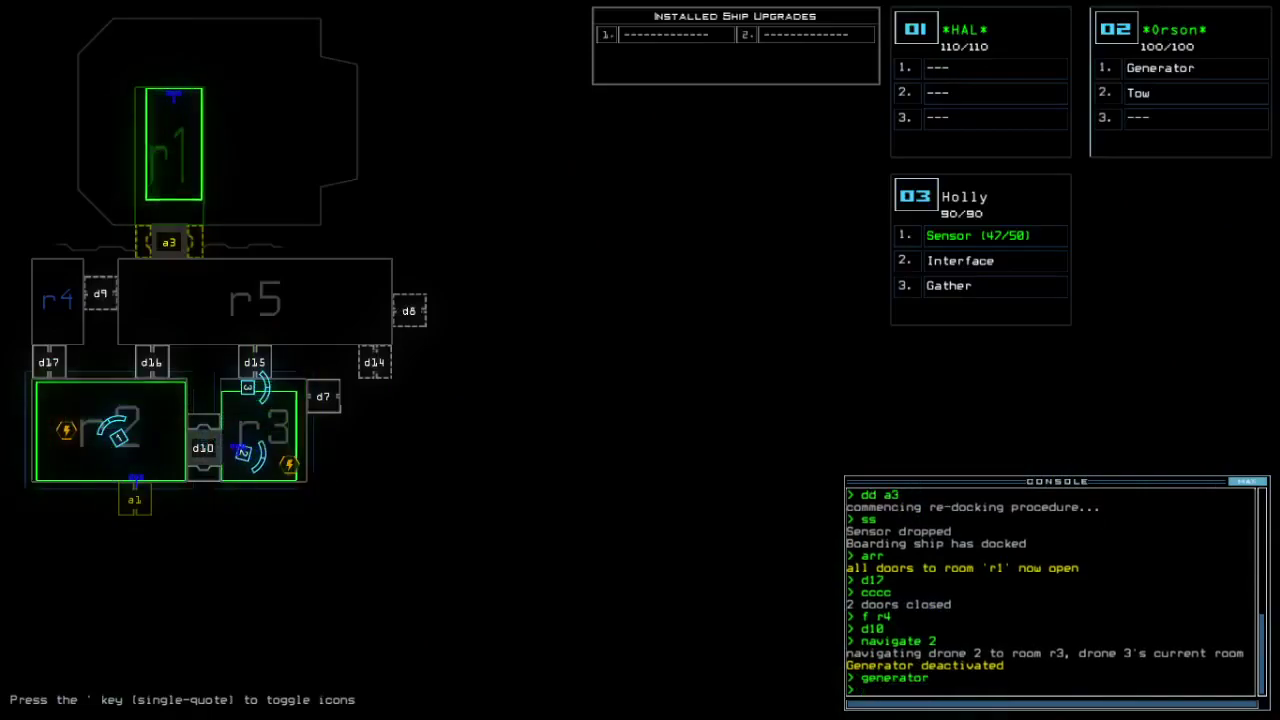
key("Tab")
type("d7;d7")
key("Return")
key("Tab")
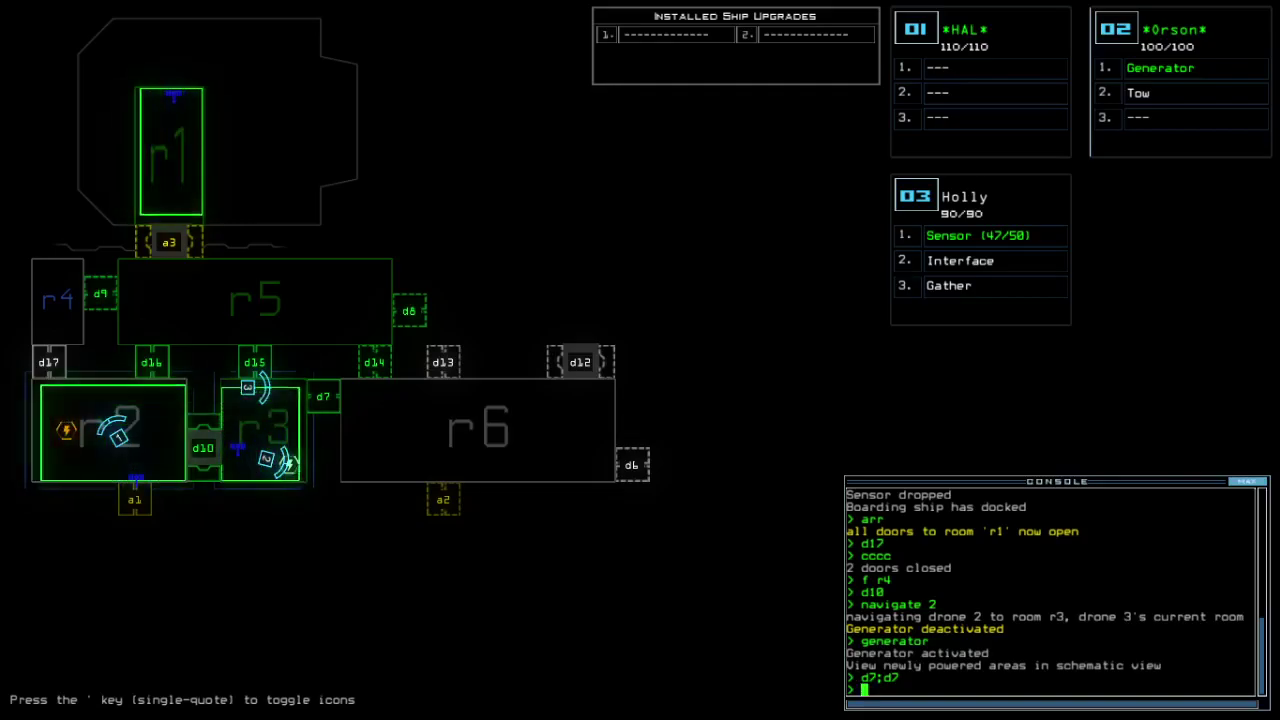
Close all doors to room r1, open d15, and move Holly through to drop a sensor
key("Tab")
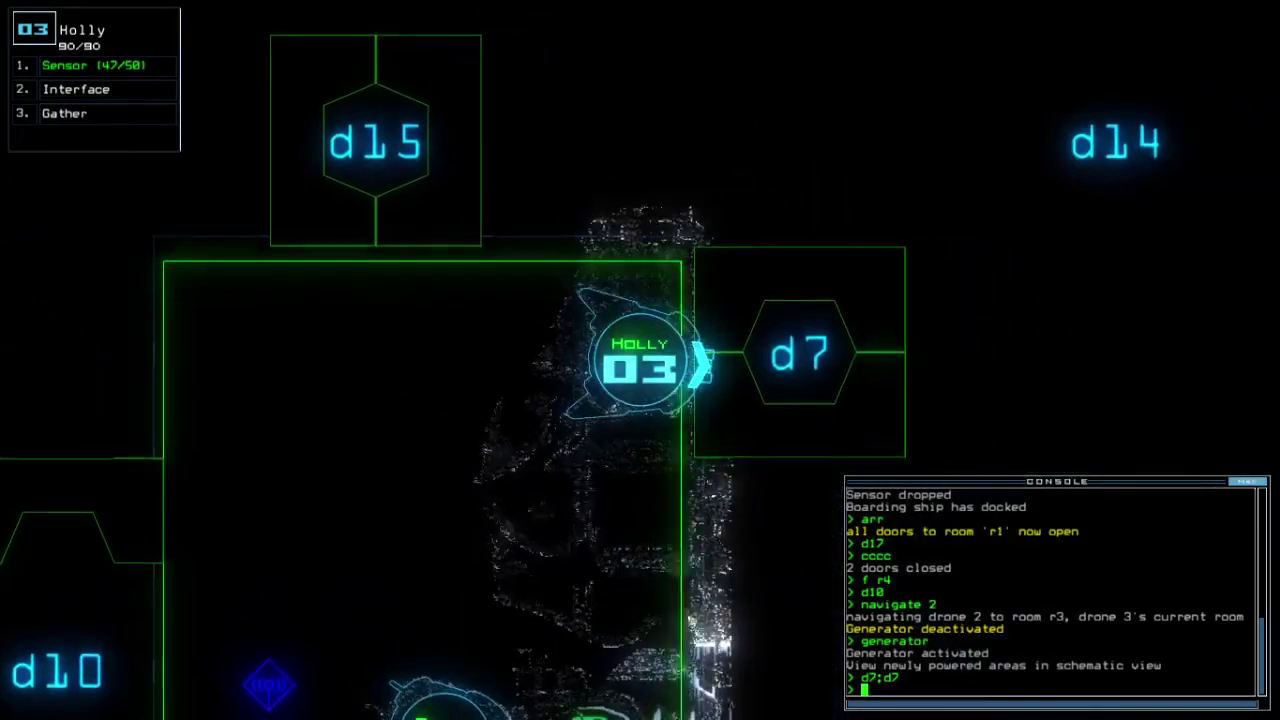
key("Tab")
key("Return")
key("Tab")
type("d15")
key("Return")
key("Up")
type("1")
key("Return")
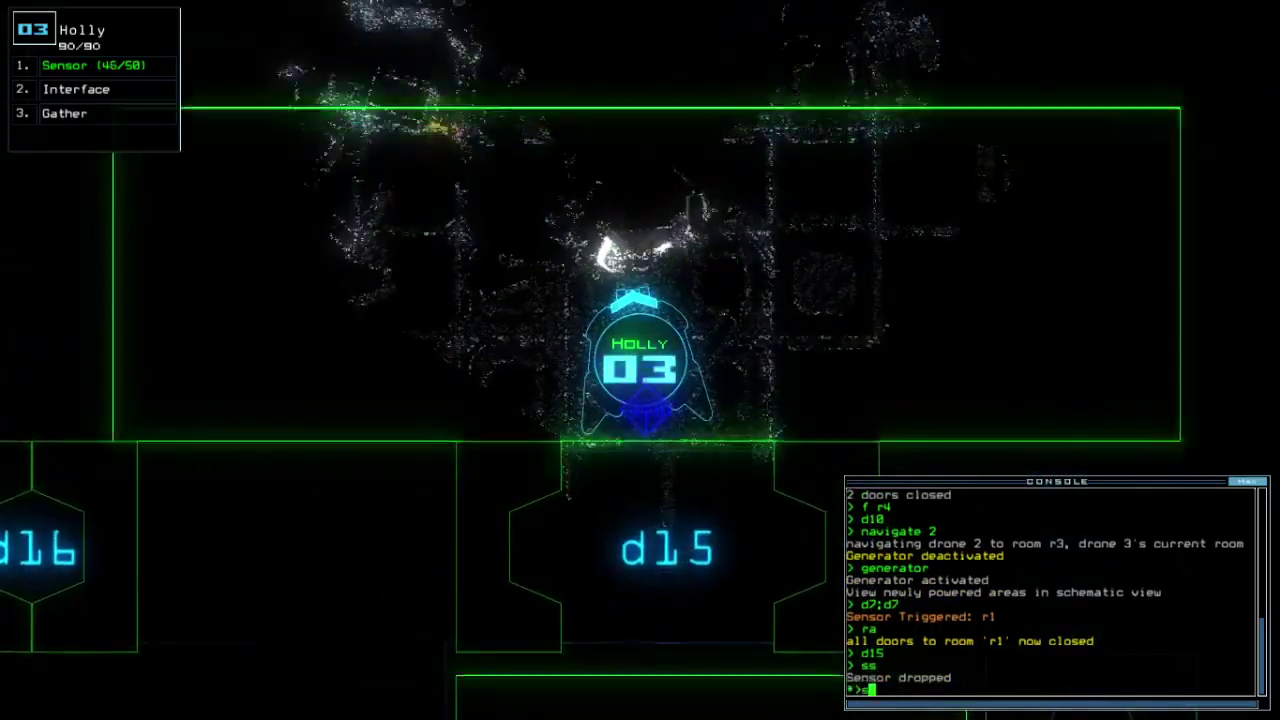
type("swap")
Drive HAL through d10 into Holly's room and give HAL the Gather and Trap modules
key("Return")
key("Escape")
key("Tab")
key("1")
key("Right")
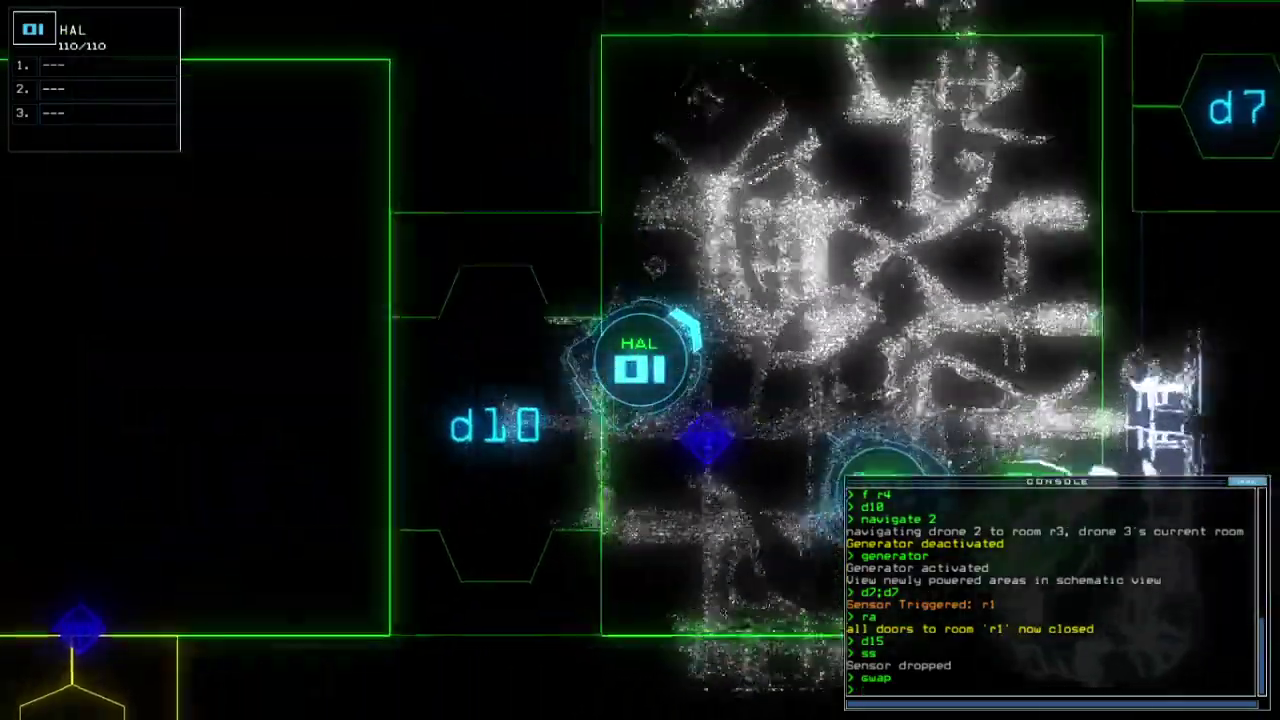
key("Up")
type("swap 5")
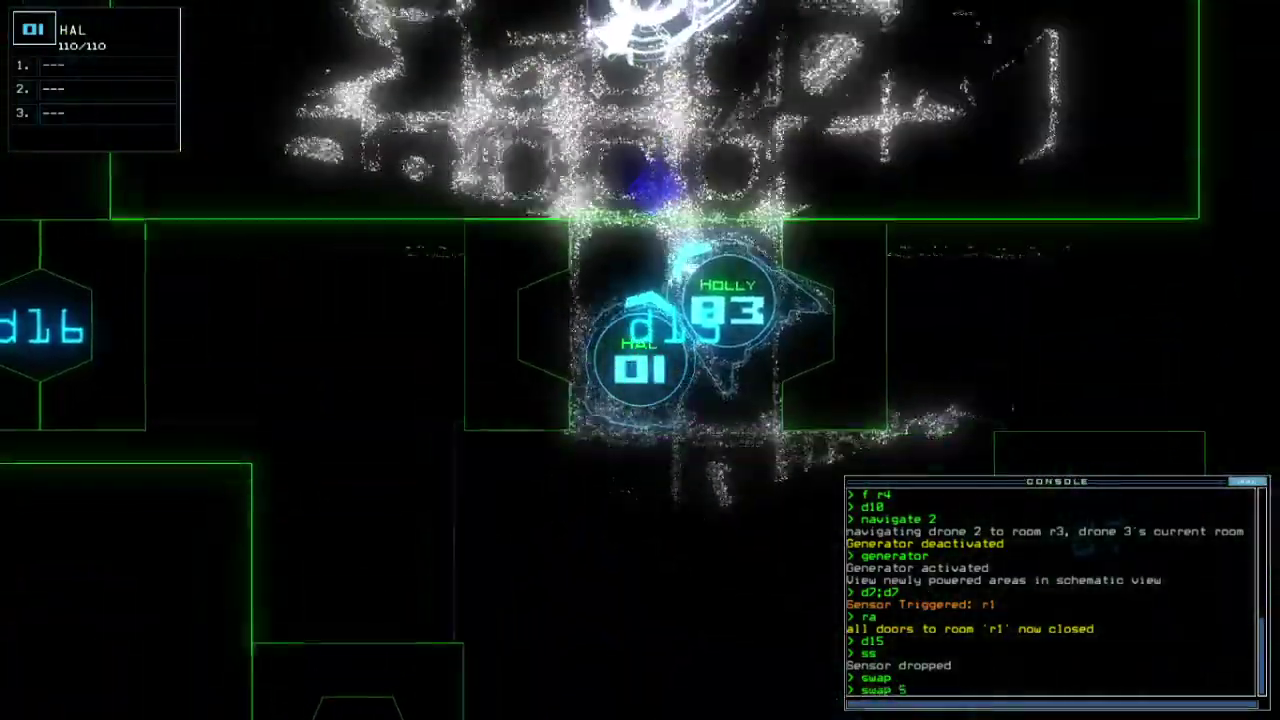
key("Return")
key("Return")
key("Escape")
Steer Holly through the next room and gather two scrap piles
key("Up")
type("g")
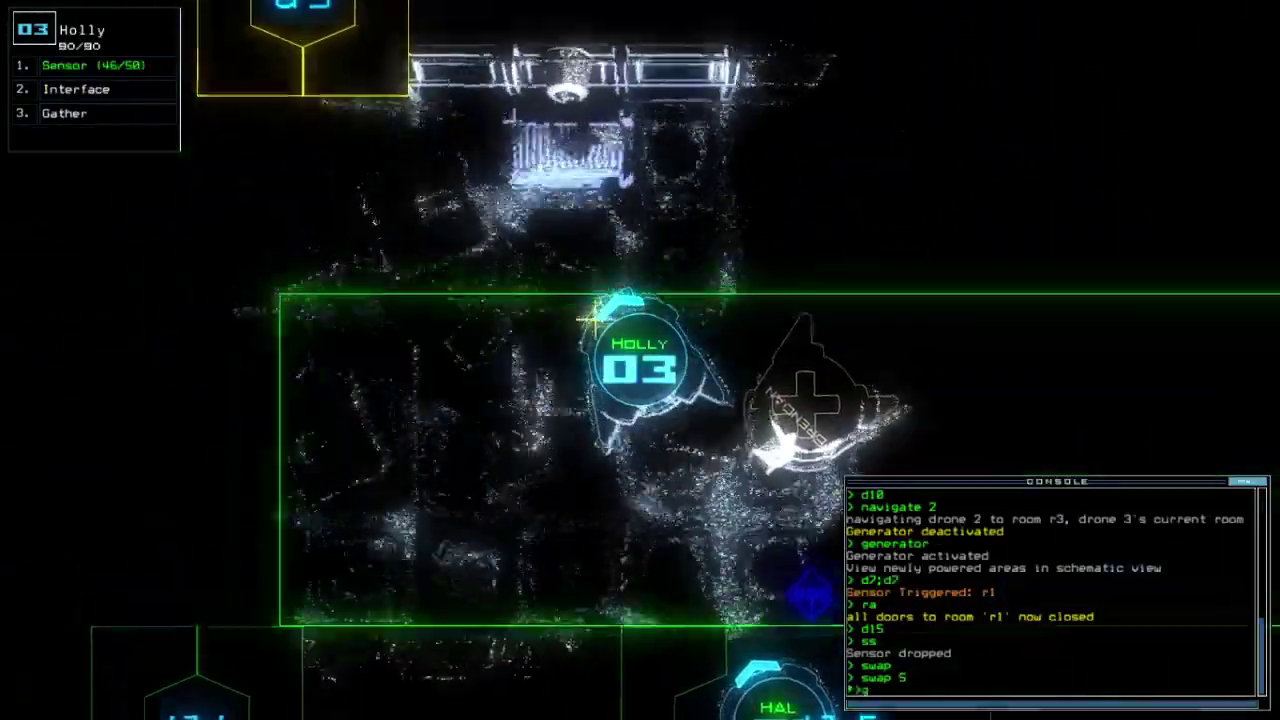
key("Return")
key("Left")
key("Down")
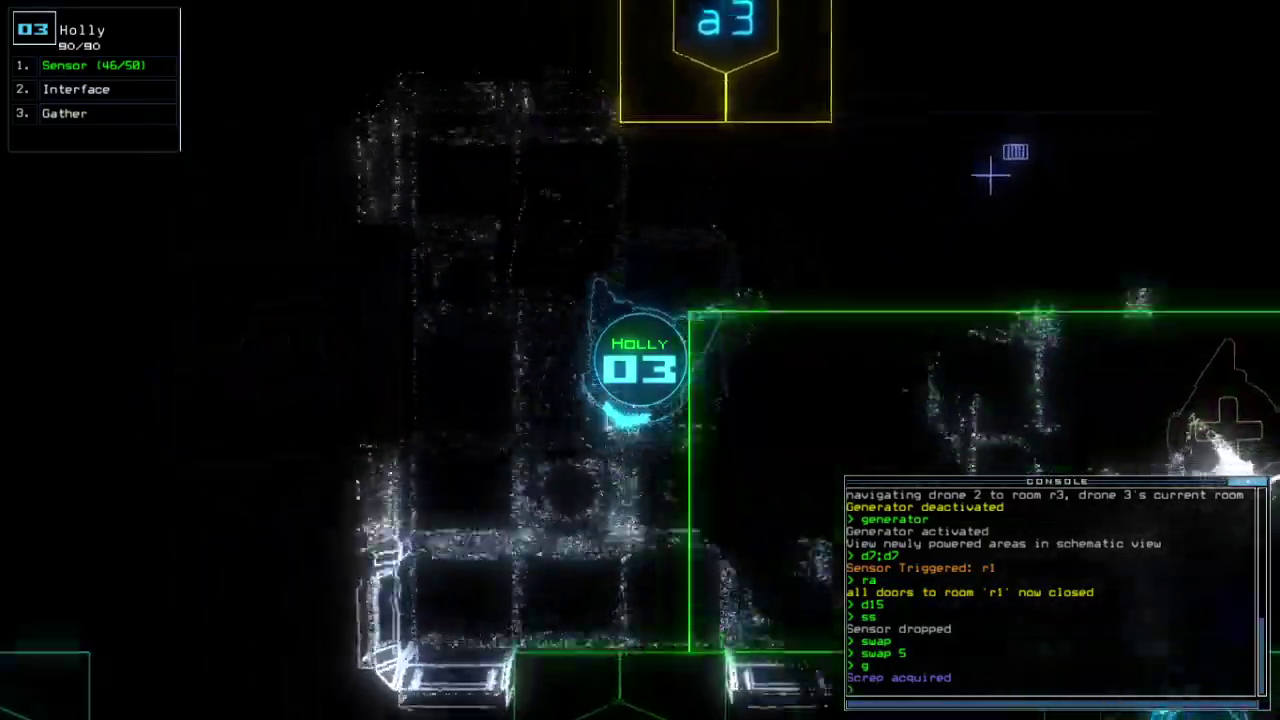
key("Right")
key("Up")
key("Right")
type("g")
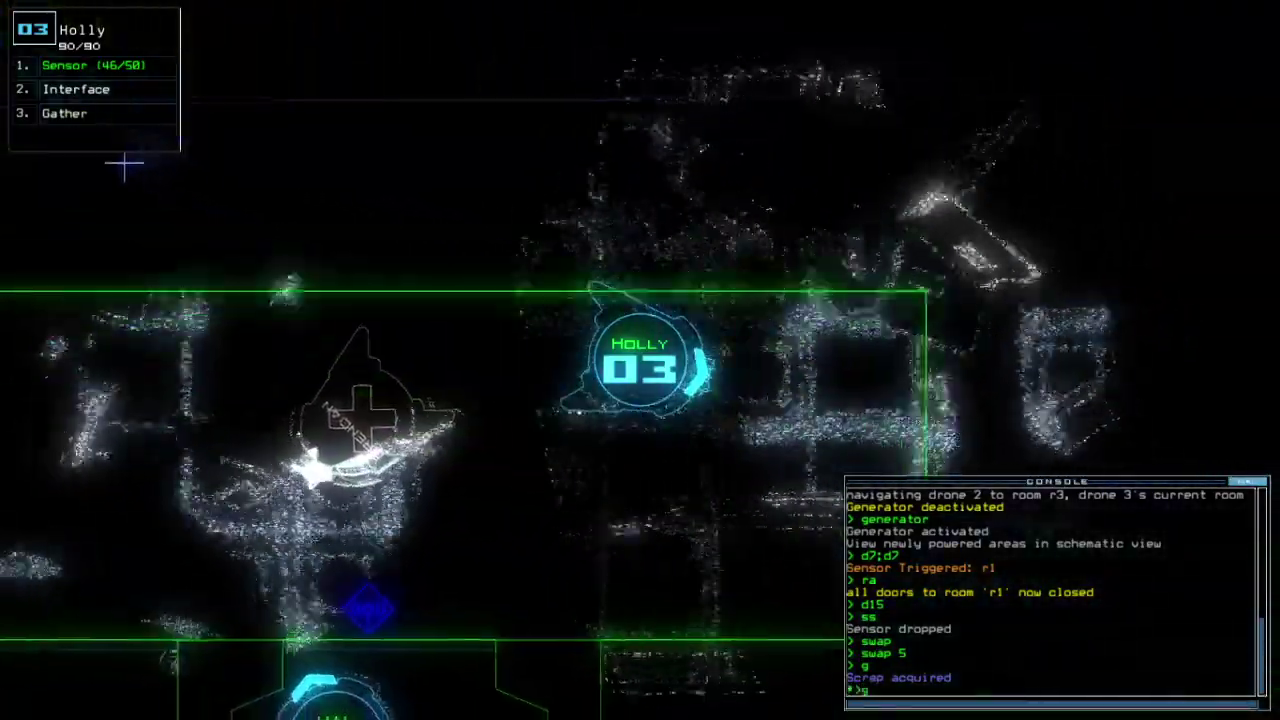
key("Return")
type("d8;")
Open door d8 with a repeated 'd8' command, then check the schematic
key("Tab")
type("d8")
key("Return")
key("Tab")
type("d8")
key("Return")
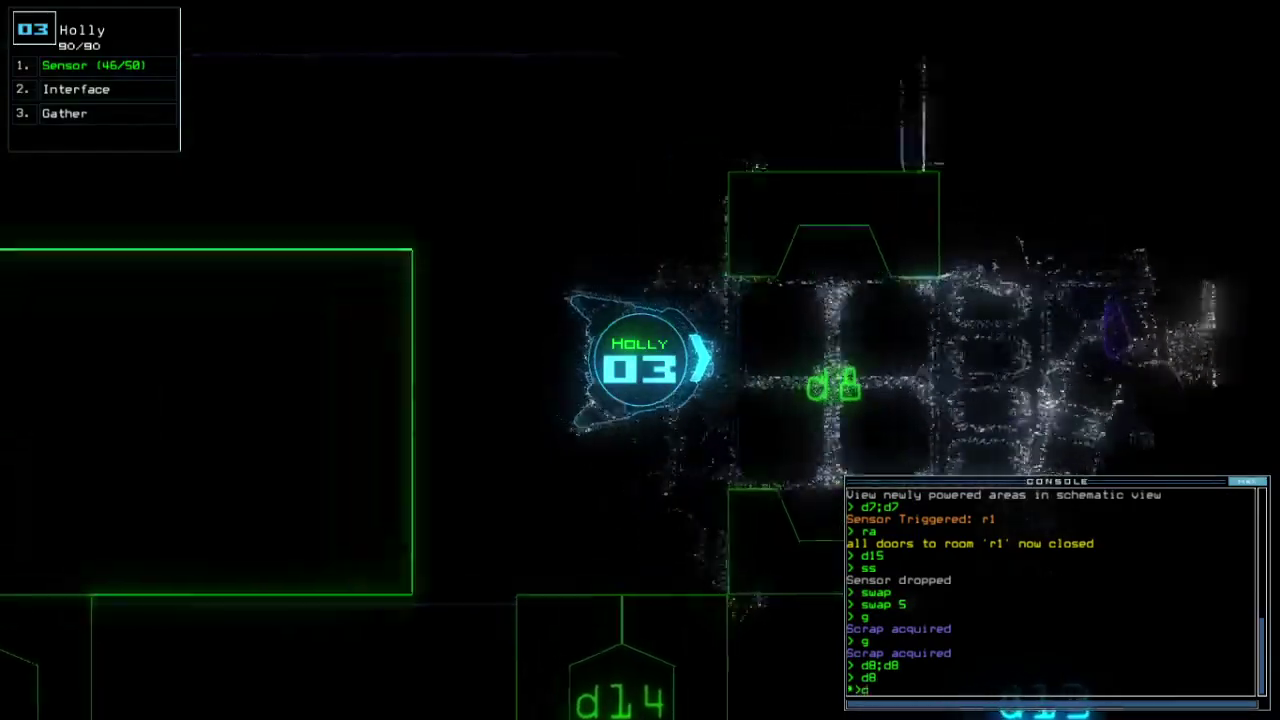
type("d8")
key("Return")
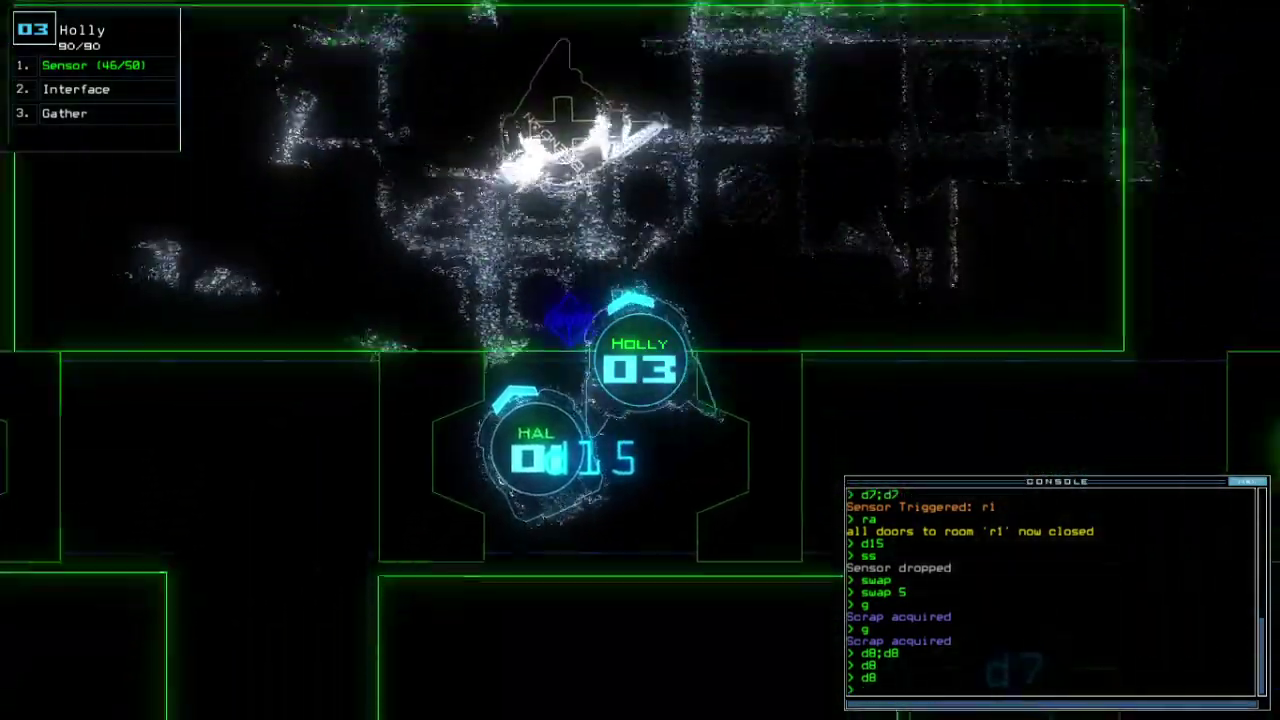
key("Tab")
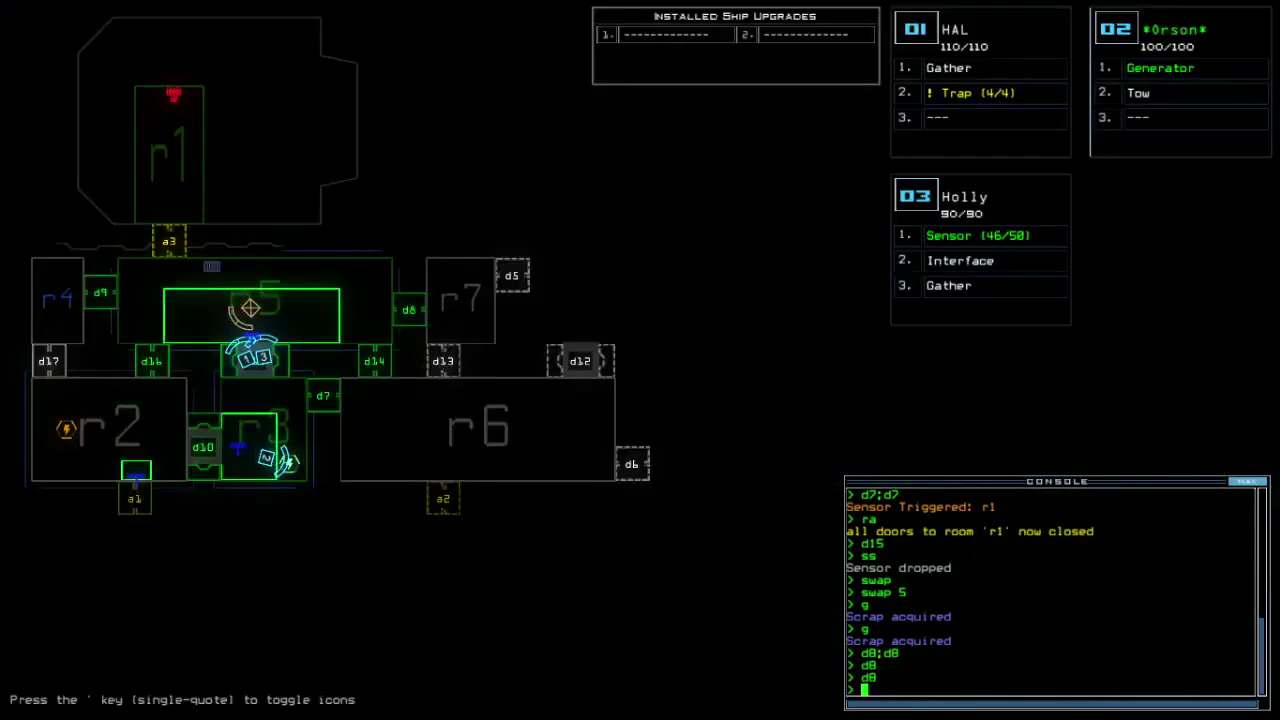
Reactivate the generator with Orson while cycling between HAL's and Holly's cameras
key("Tab")
key("Tab")
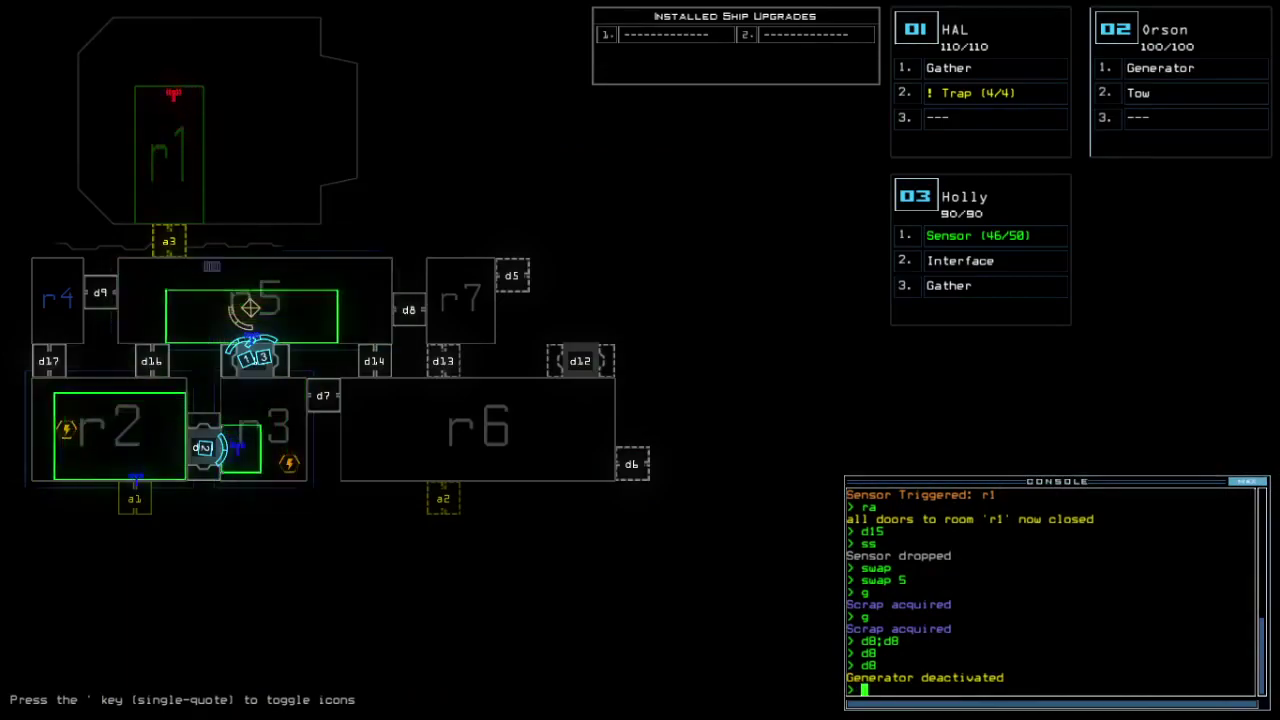
key("Tab")
key("ctrl+1")
type("g")
key("Return")
key("ctrl+3")
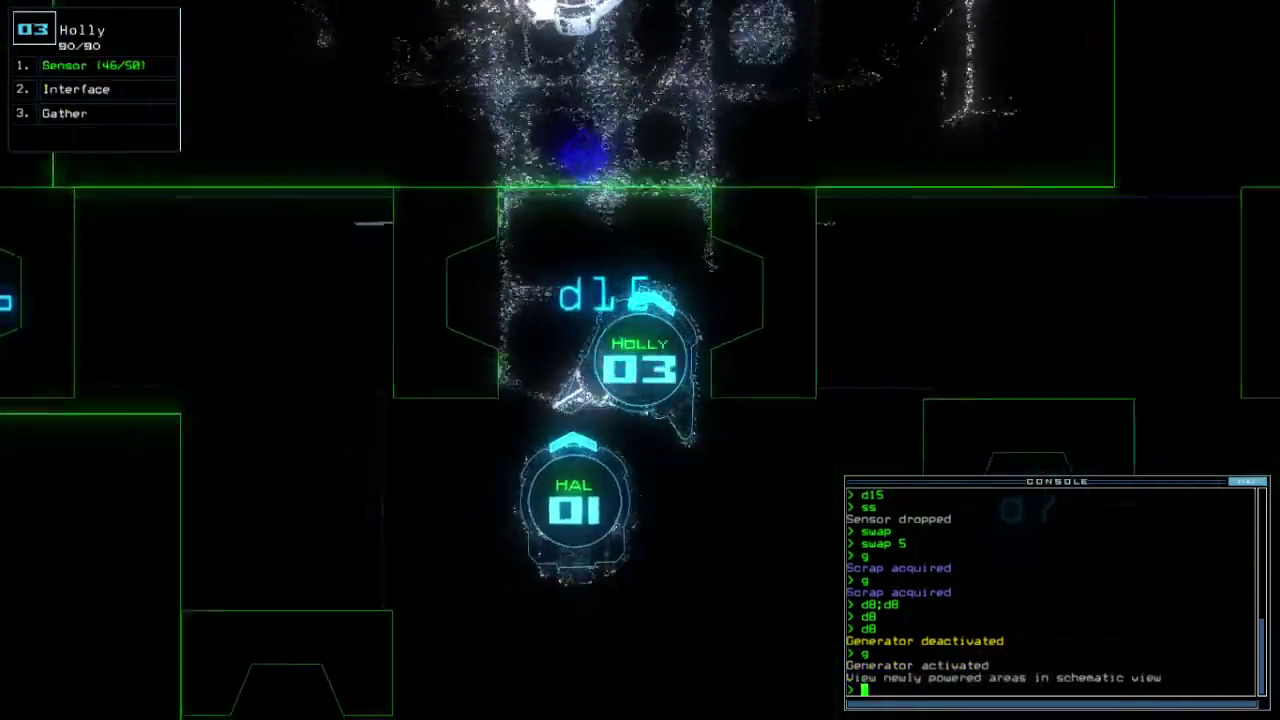
key("Tab")
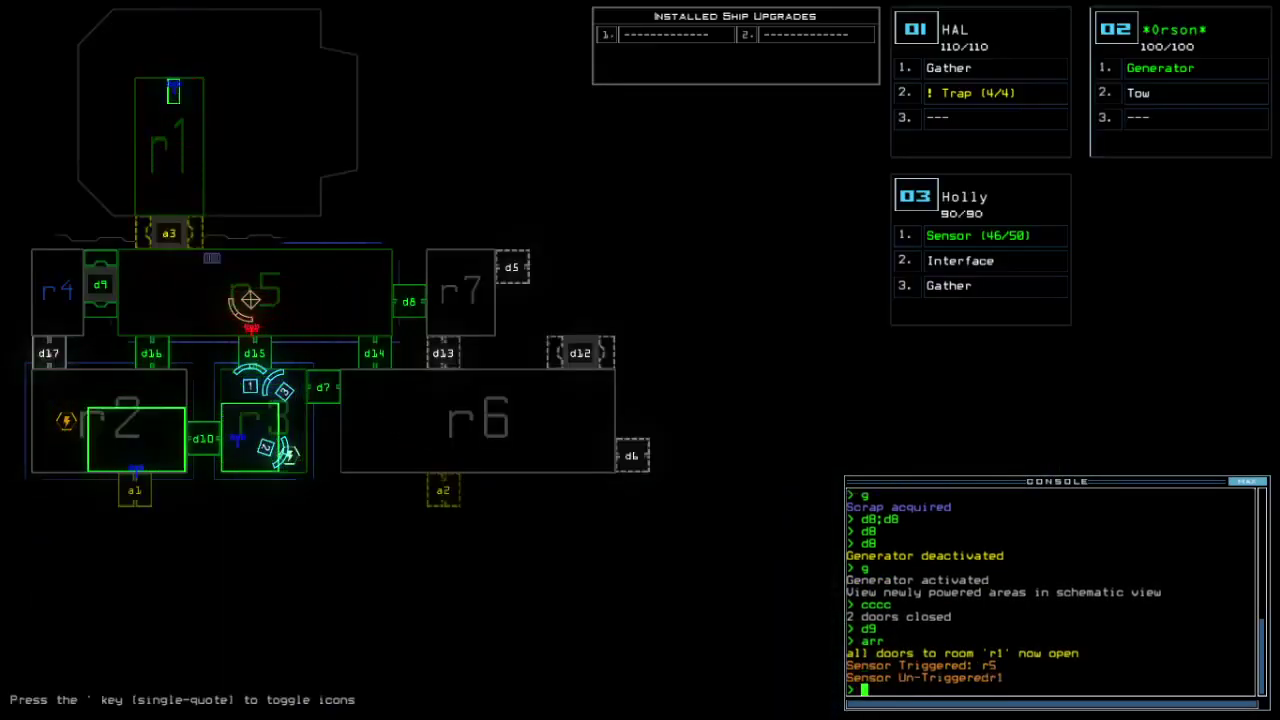
Open door d10, send Orson to room r2, and run its generator
key("Return")
type("d10")
key("Return")
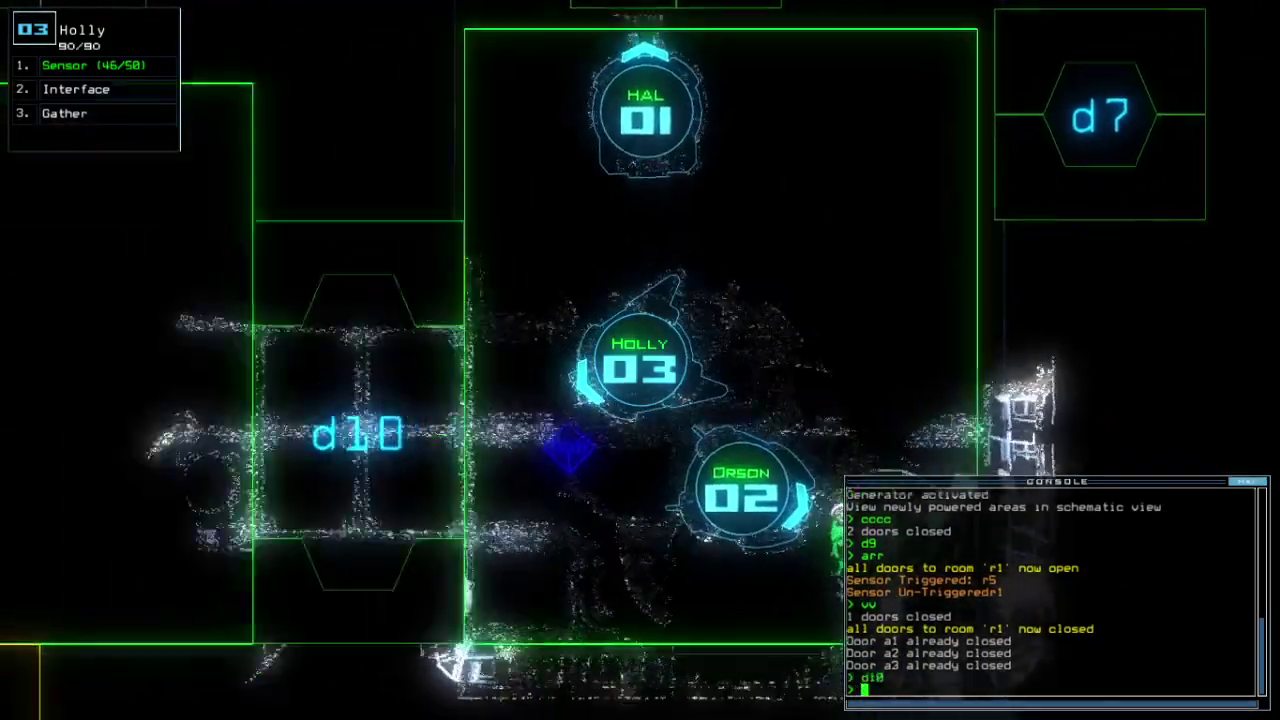
type("navigate 2")
key("Return")
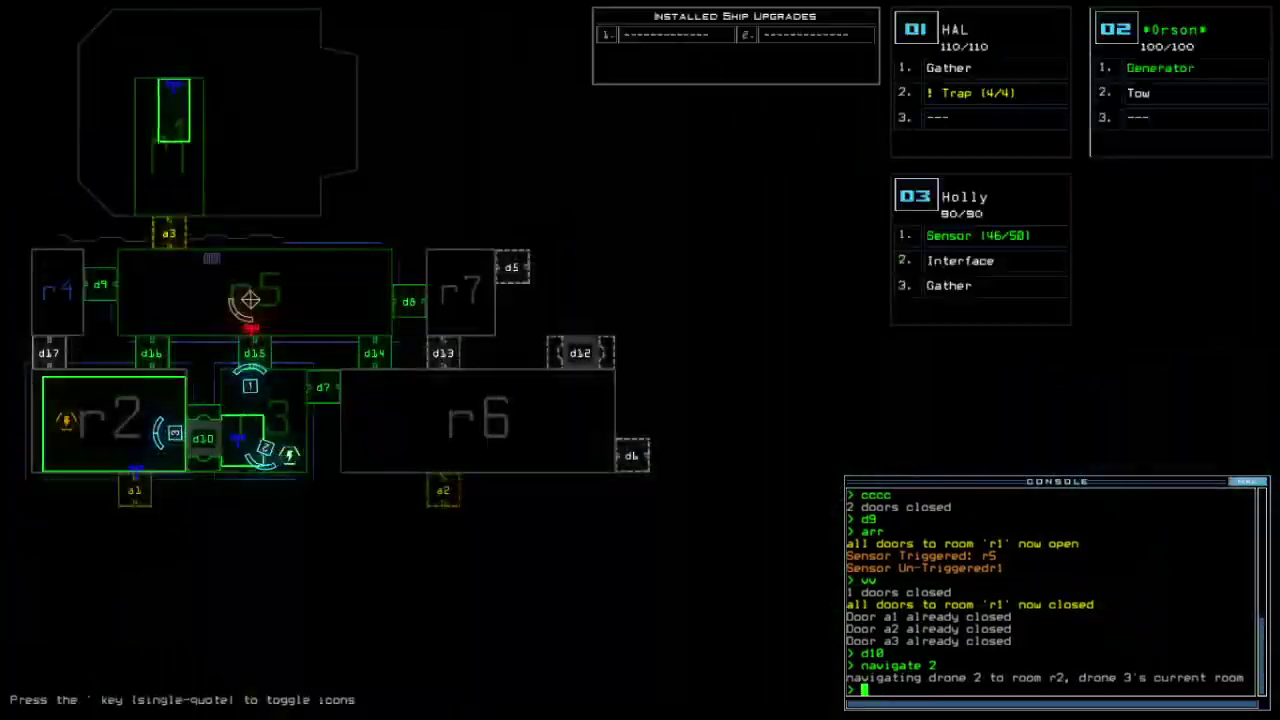
type("generator 2")
key("Return")
type("d17")
Open door d17, drop a sensor from Holly, and scan nearby rooms
key("Return")
type("ss")
key("Return")
type("rv")
key("Return")
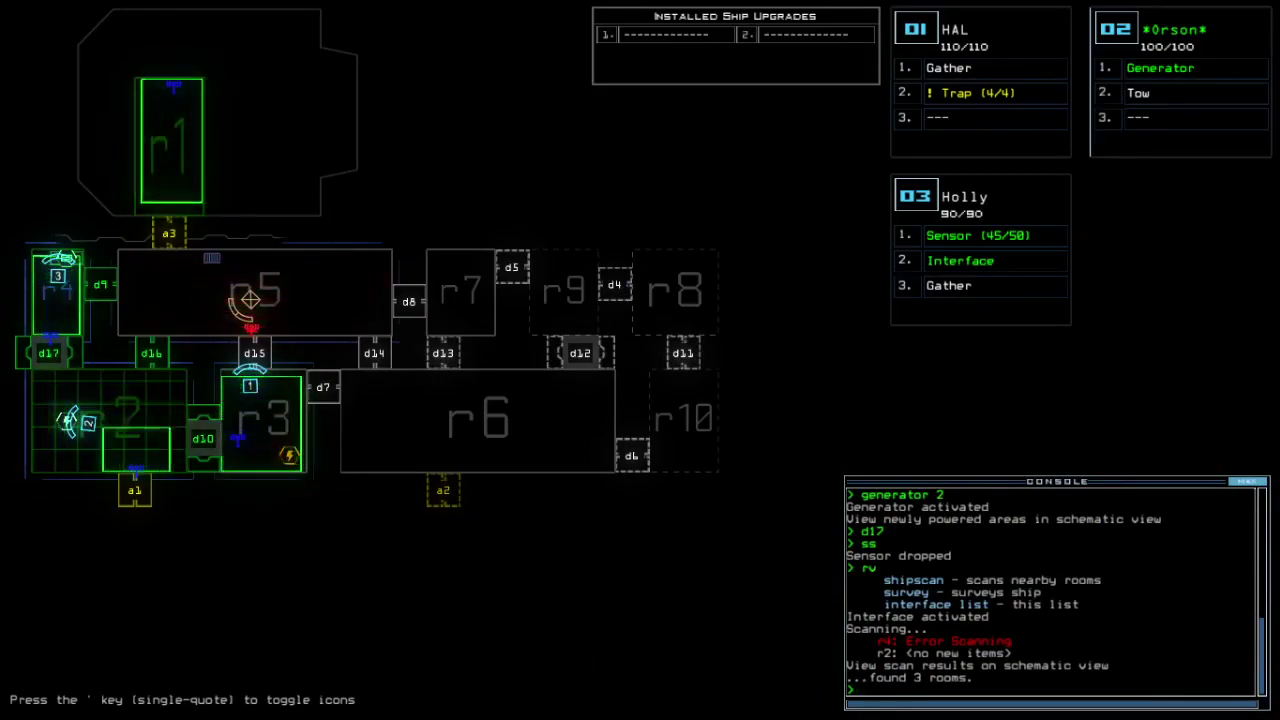
type("r")
Flag room r4 and drive Holly past Orson into a new room
key("Return")
type("r4")
key("Return")
key("Tab")
key("Down")
key("Right")
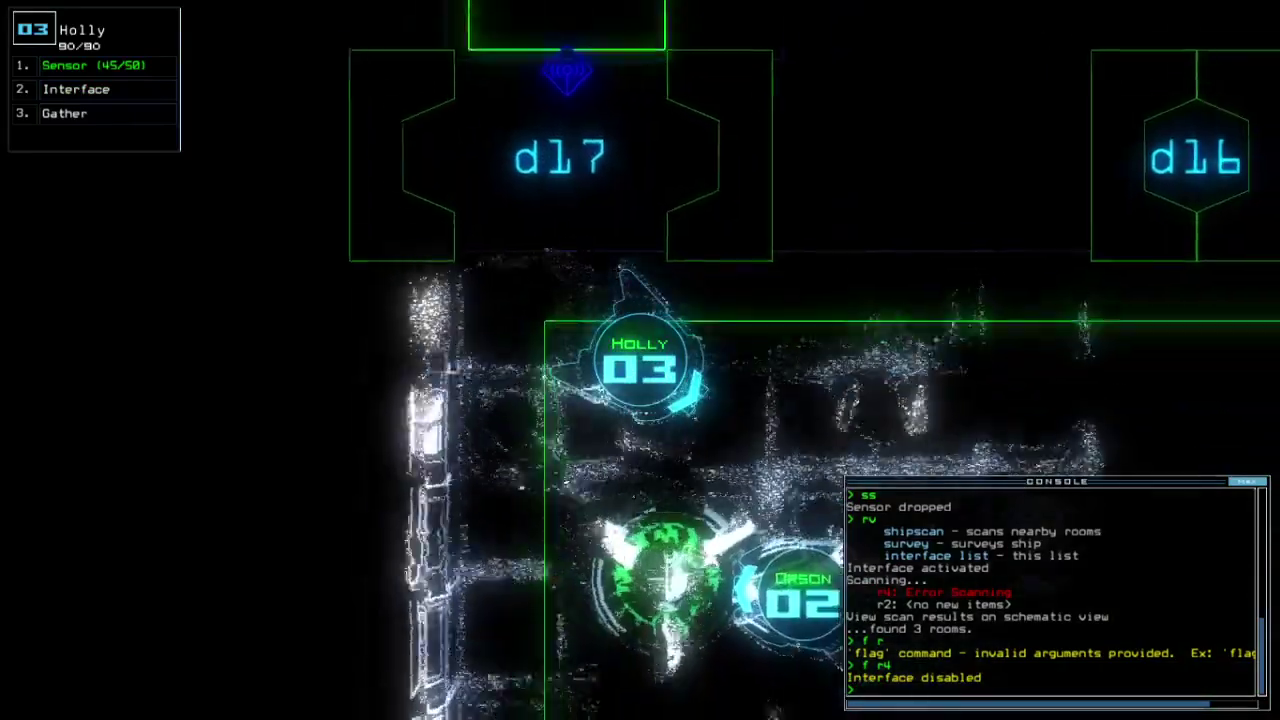
key("Right")
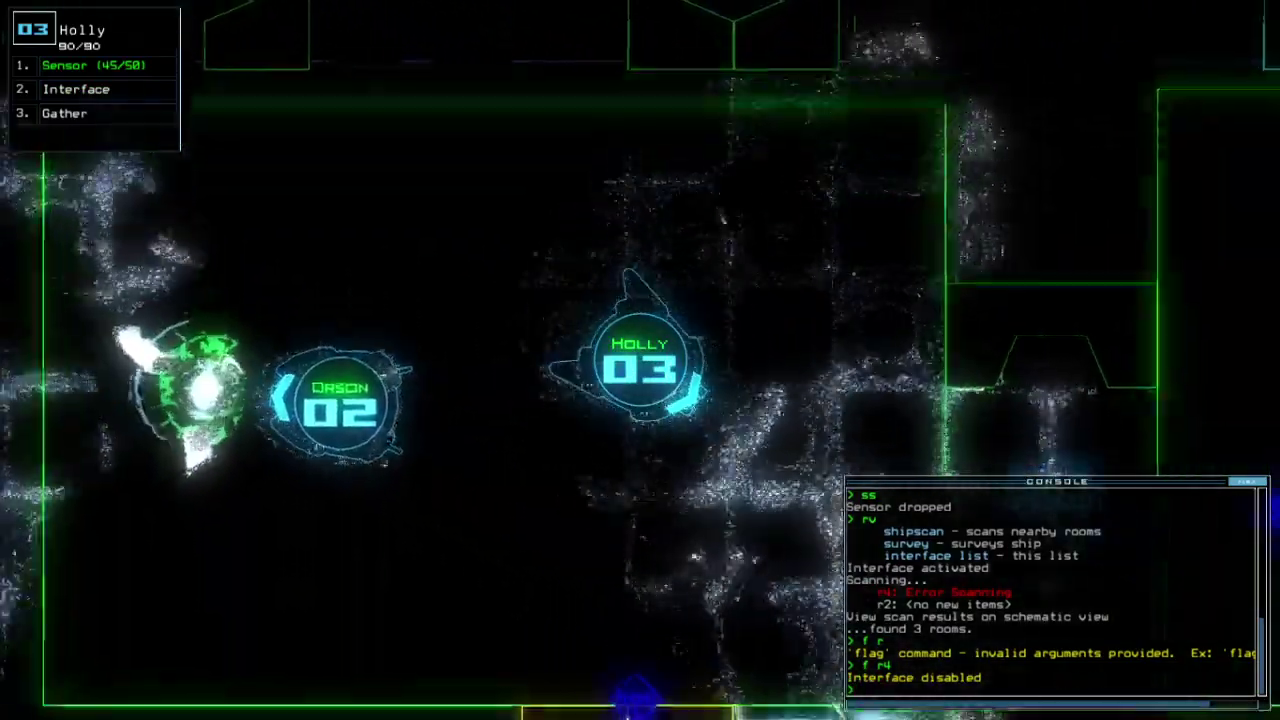
type("navigate 2")
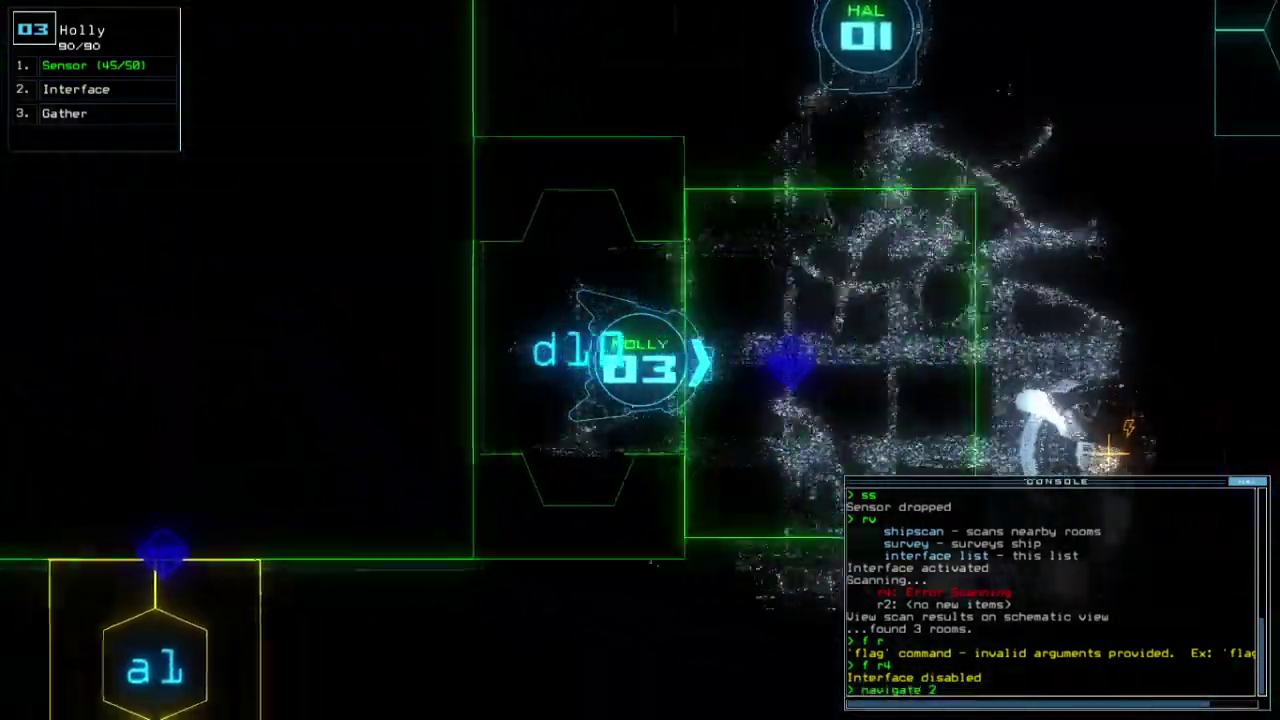
Send Orson to room r3 and restart its generator to power rooms
key("Return")
key("Up")
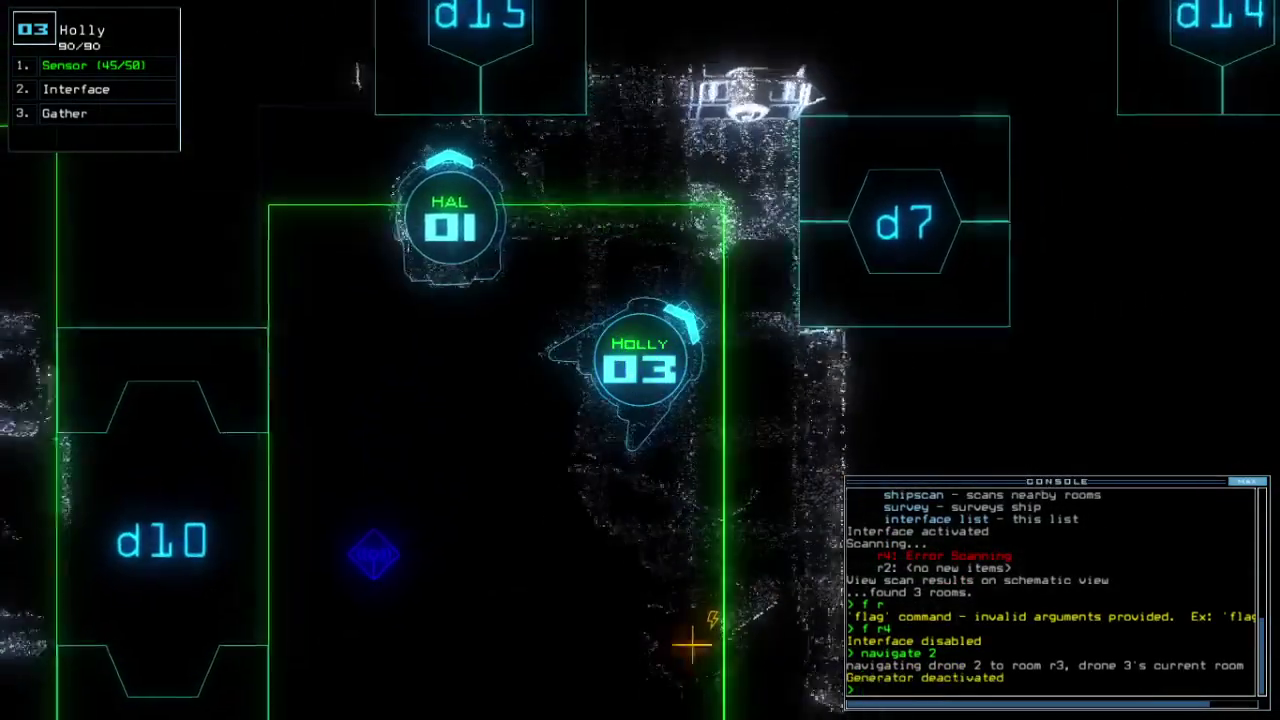
key("Tab")
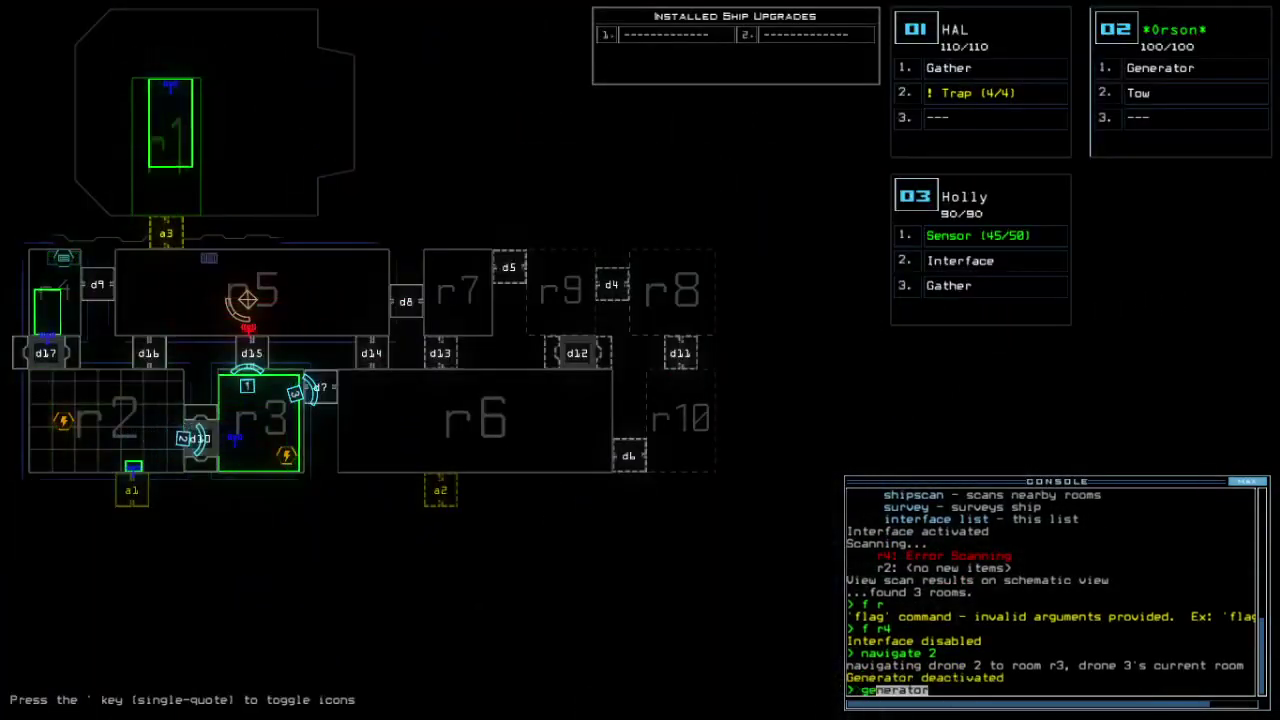
key("Return")
key("Tab")
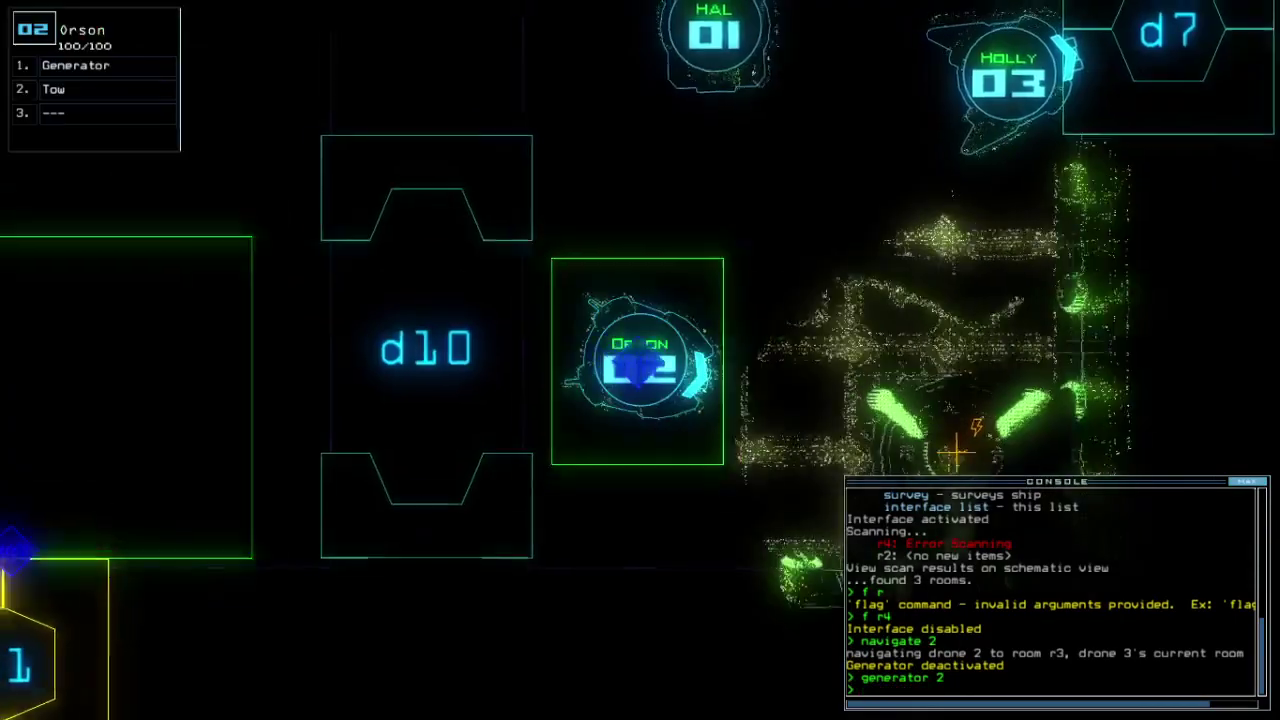
type("ge")
key("Tab")
key("Return")
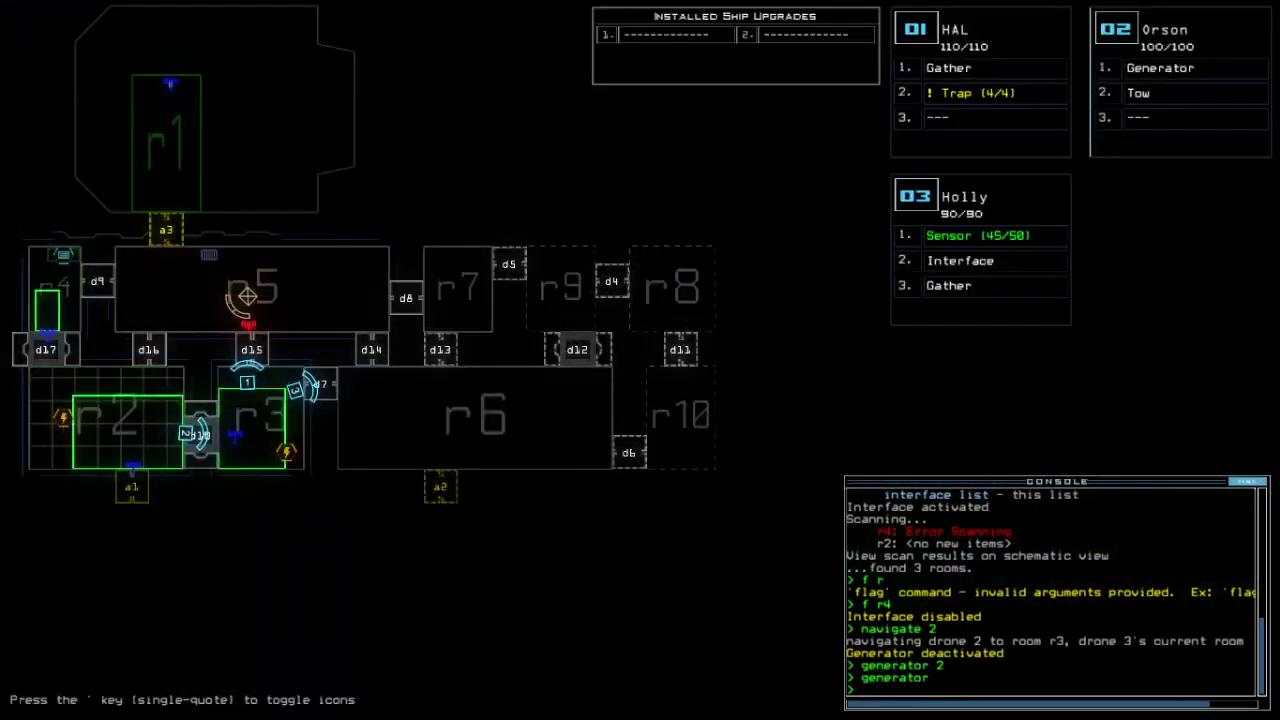
key("Up")
key("Return")
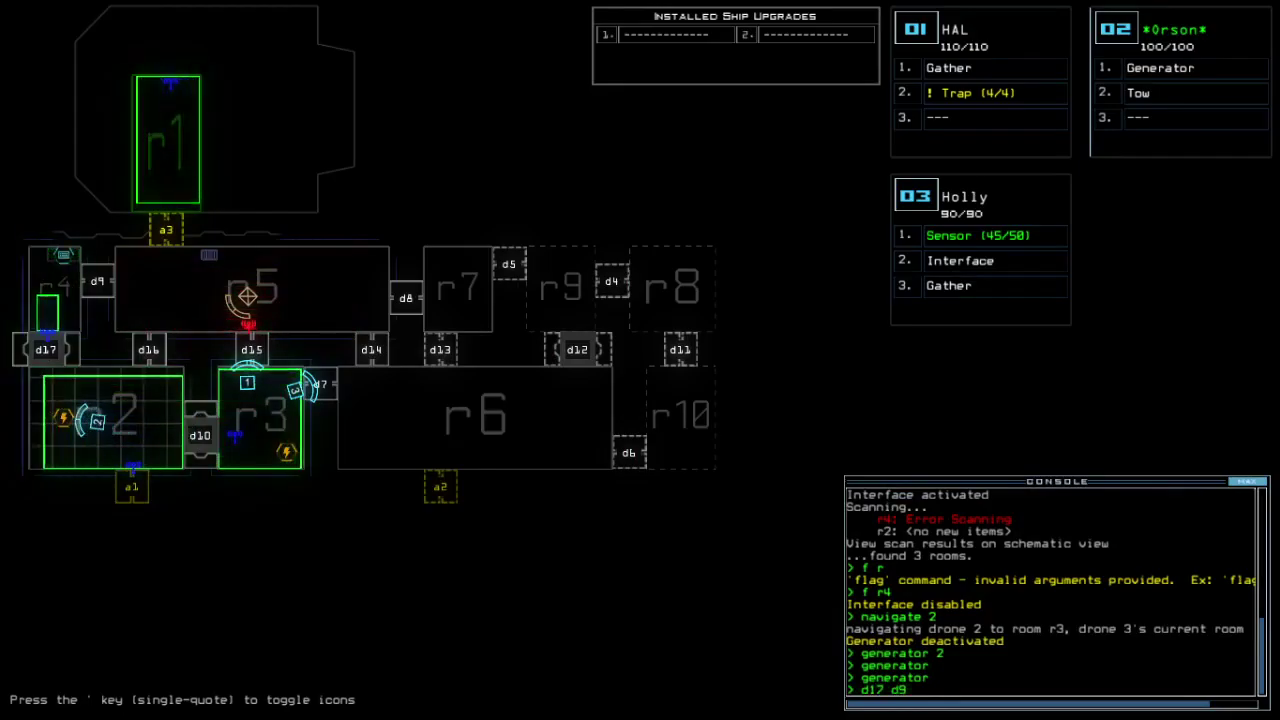
Open doors d17 and d9, drive Orson through d10, and reactivate its generator
key("Return")
key("Tab")
key("Right")
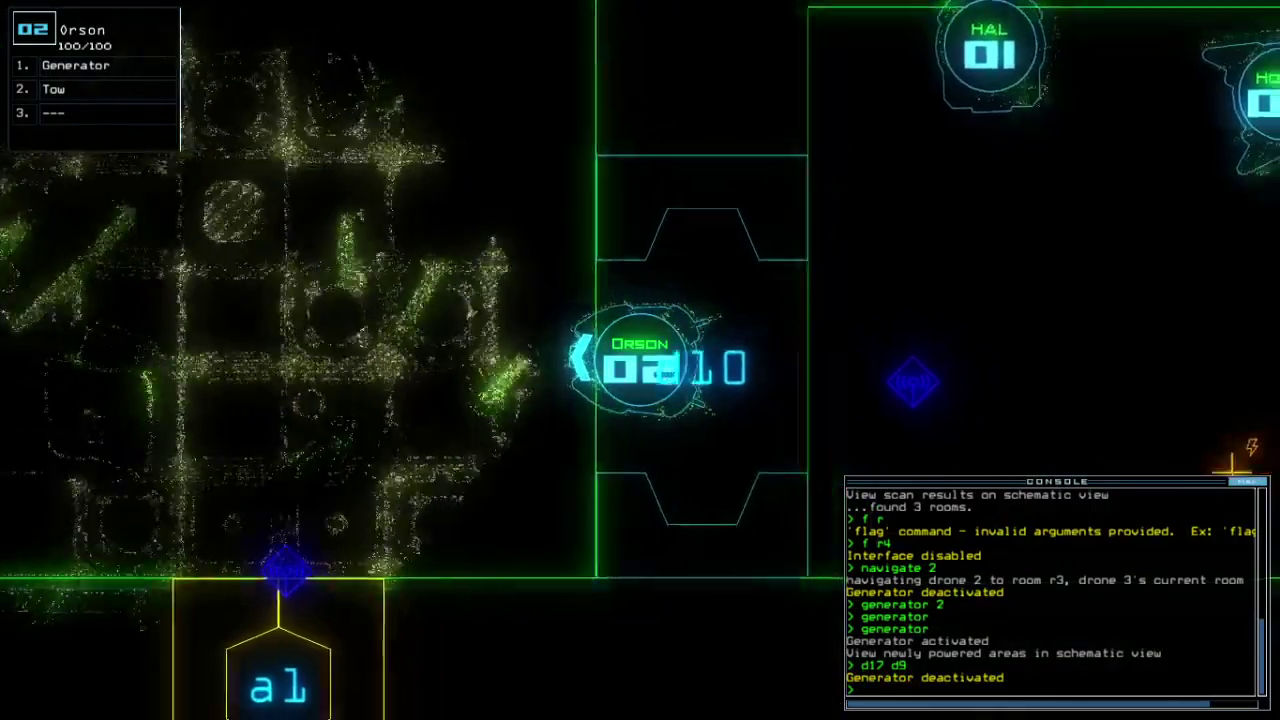
type("ge")
key("Return")
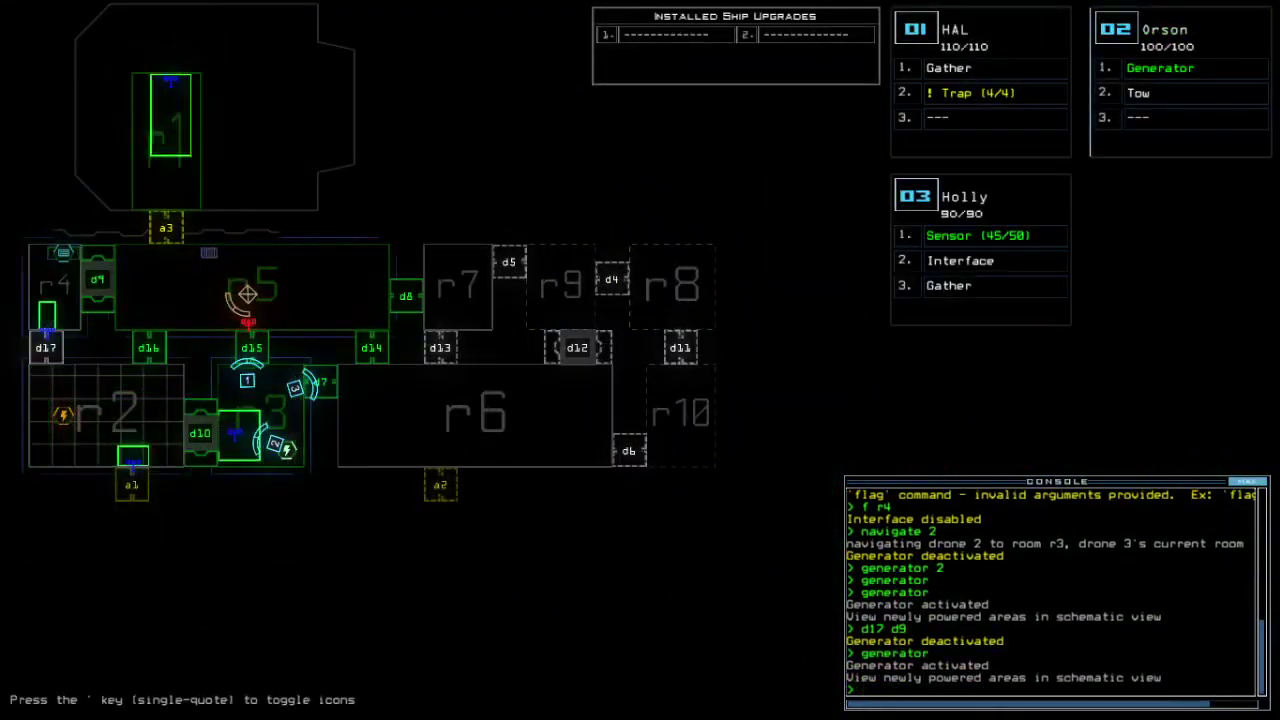
key("1")
key("3")
key("Tab")
key("Tab")
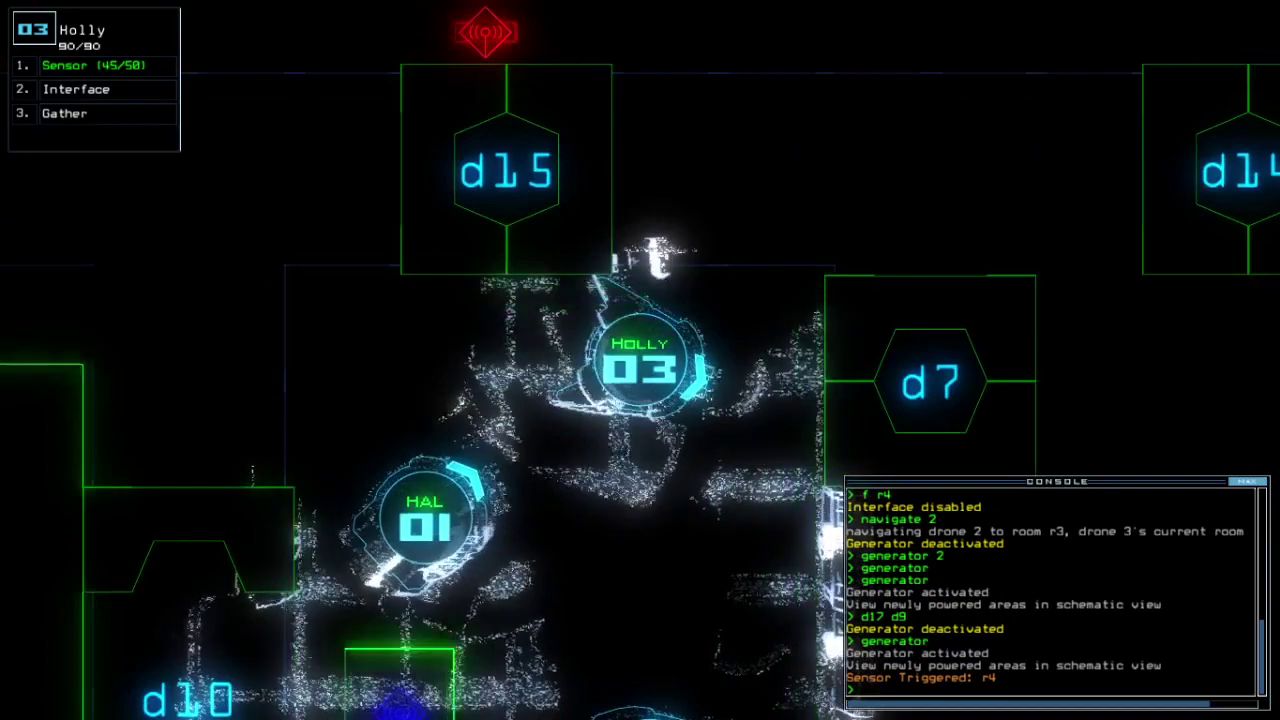
key("Tab")
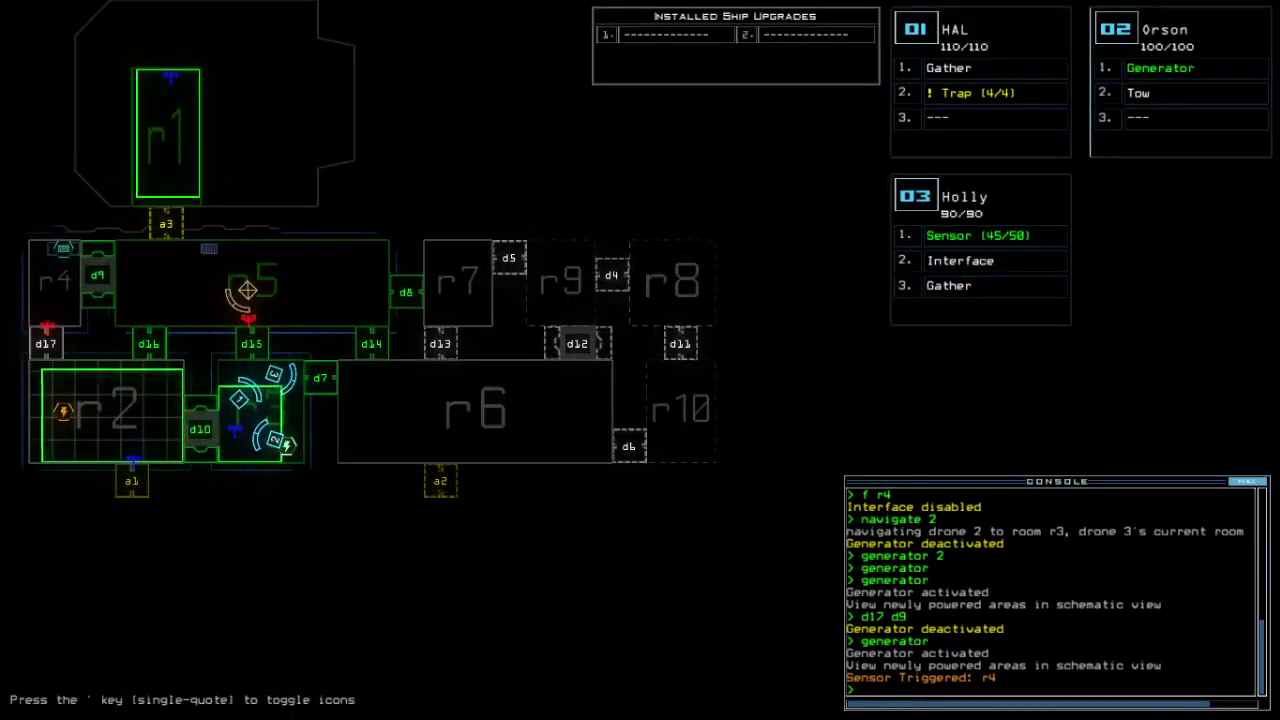
type("dd a1")
Re-dock the boarding ship at airlock a1 with 'dd a1'
key("Return")
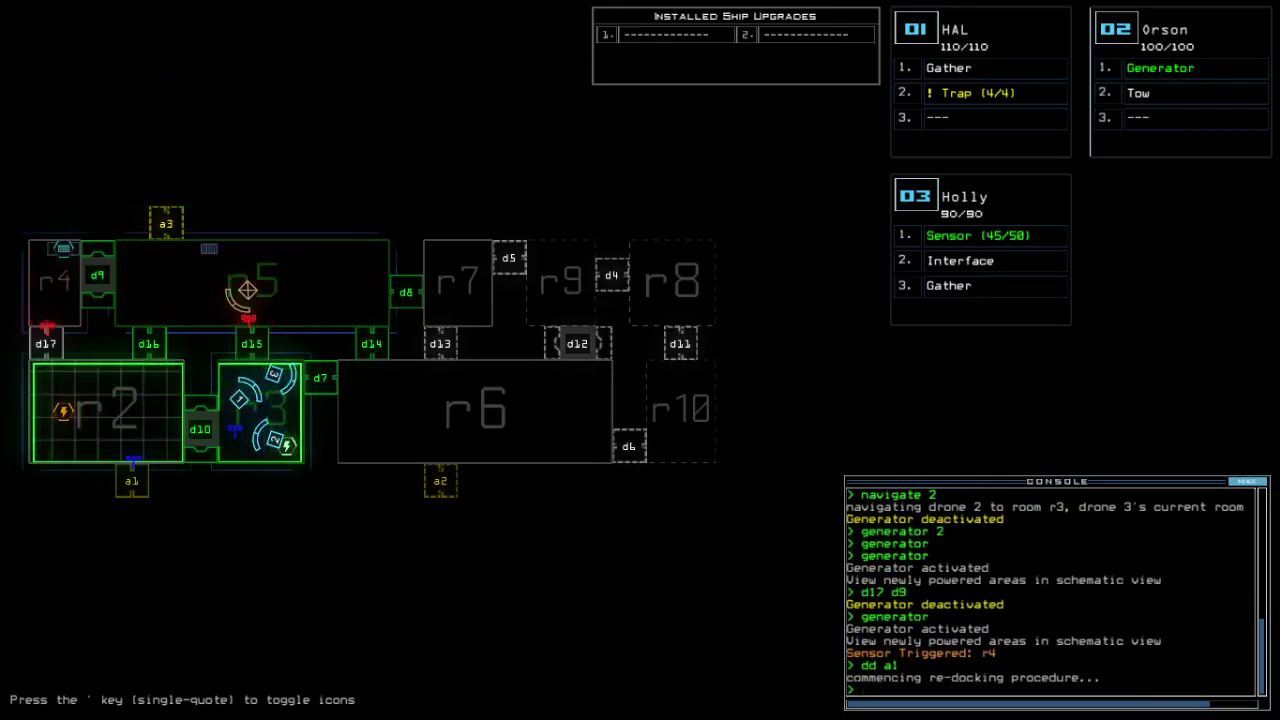
key("Tab")
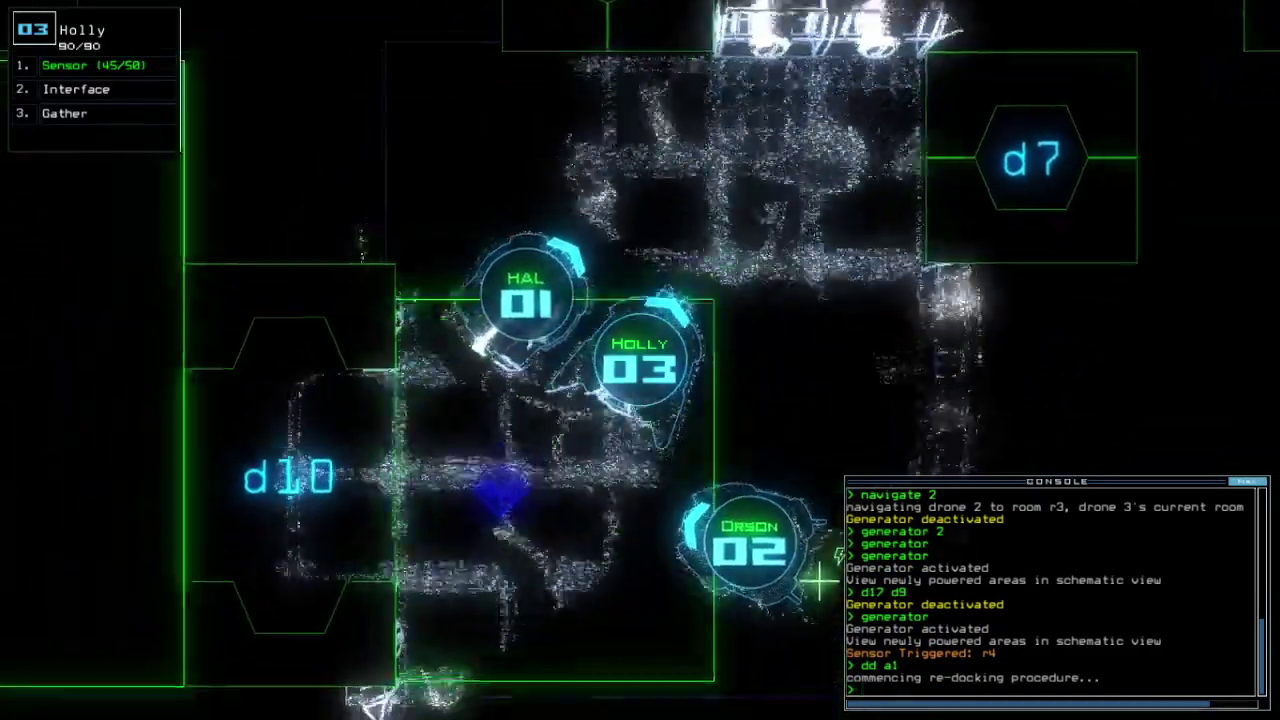
key("Tab")
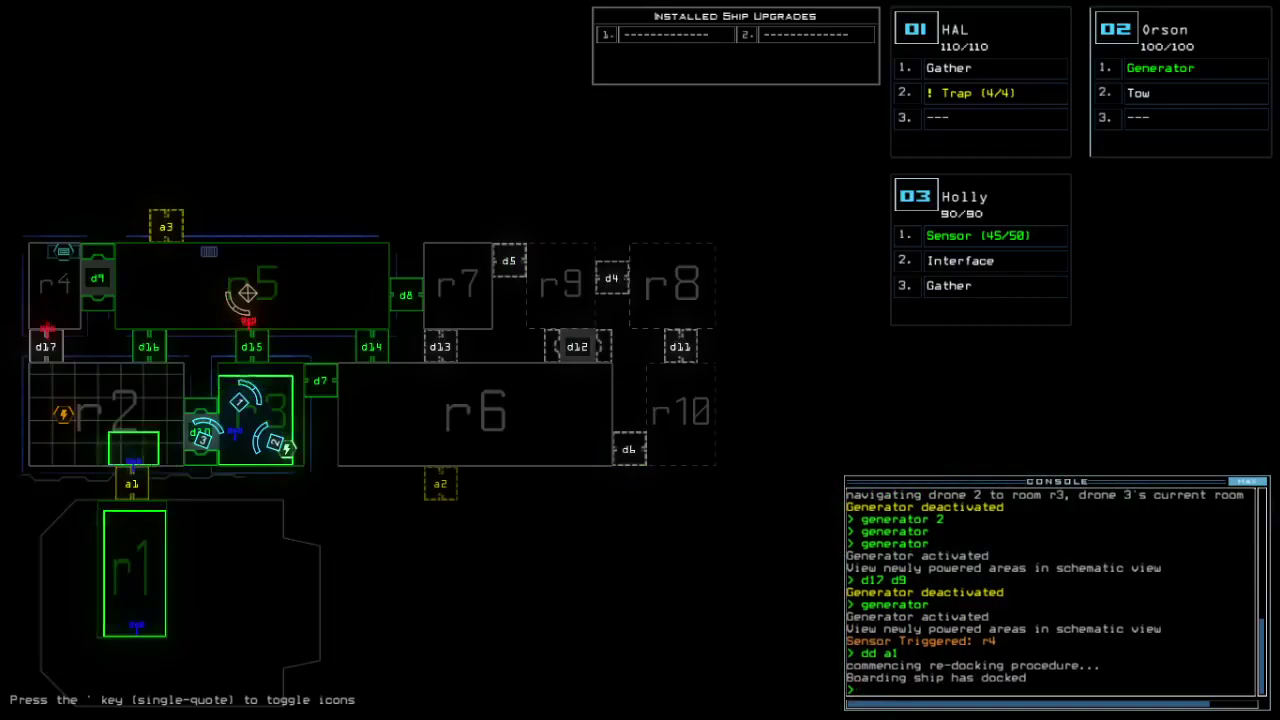
key("1")
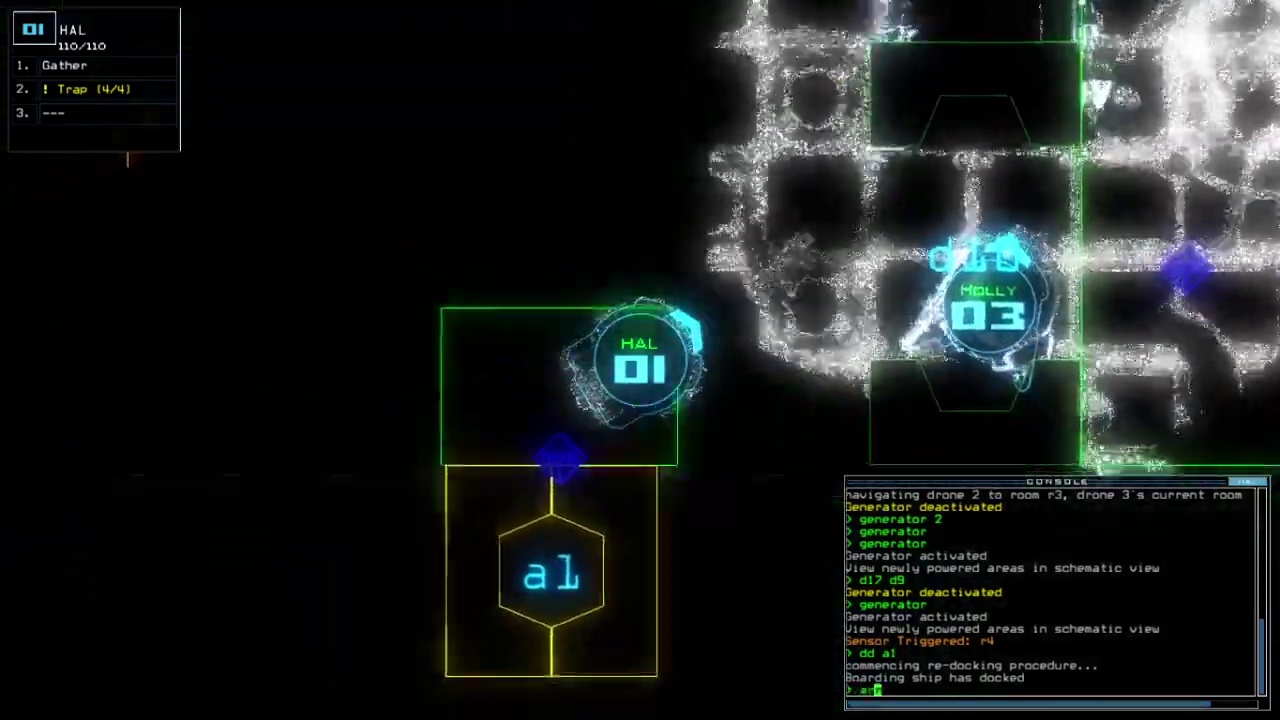
type("ar1")
Open all doors to room r1 and drive HAL through airlock a1 into r1
key("Return")
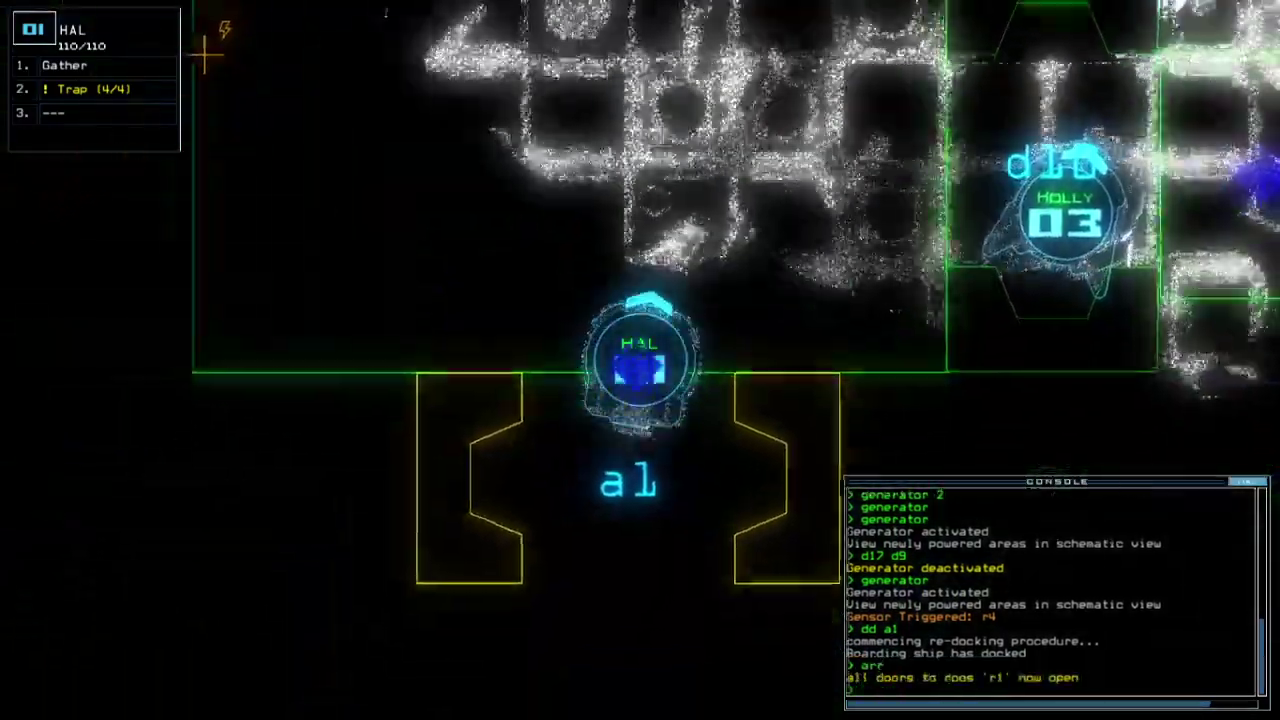
key("Down")
key("Tab")
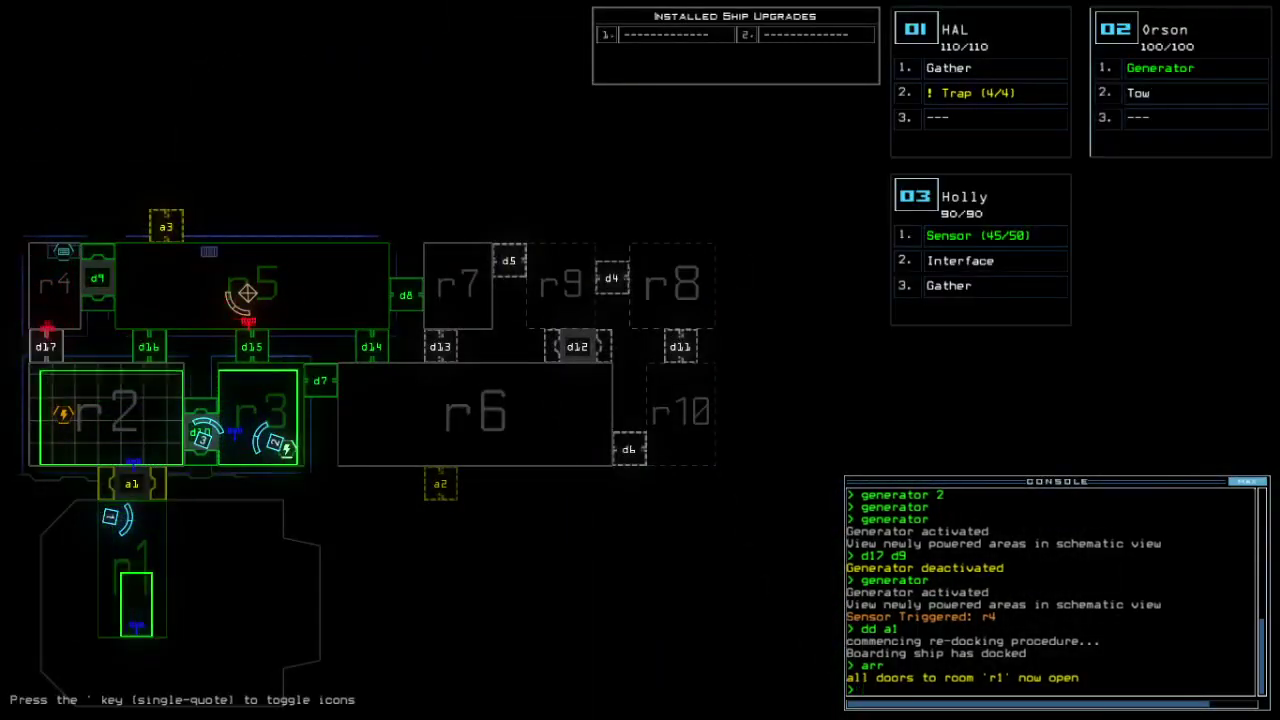
key("2")
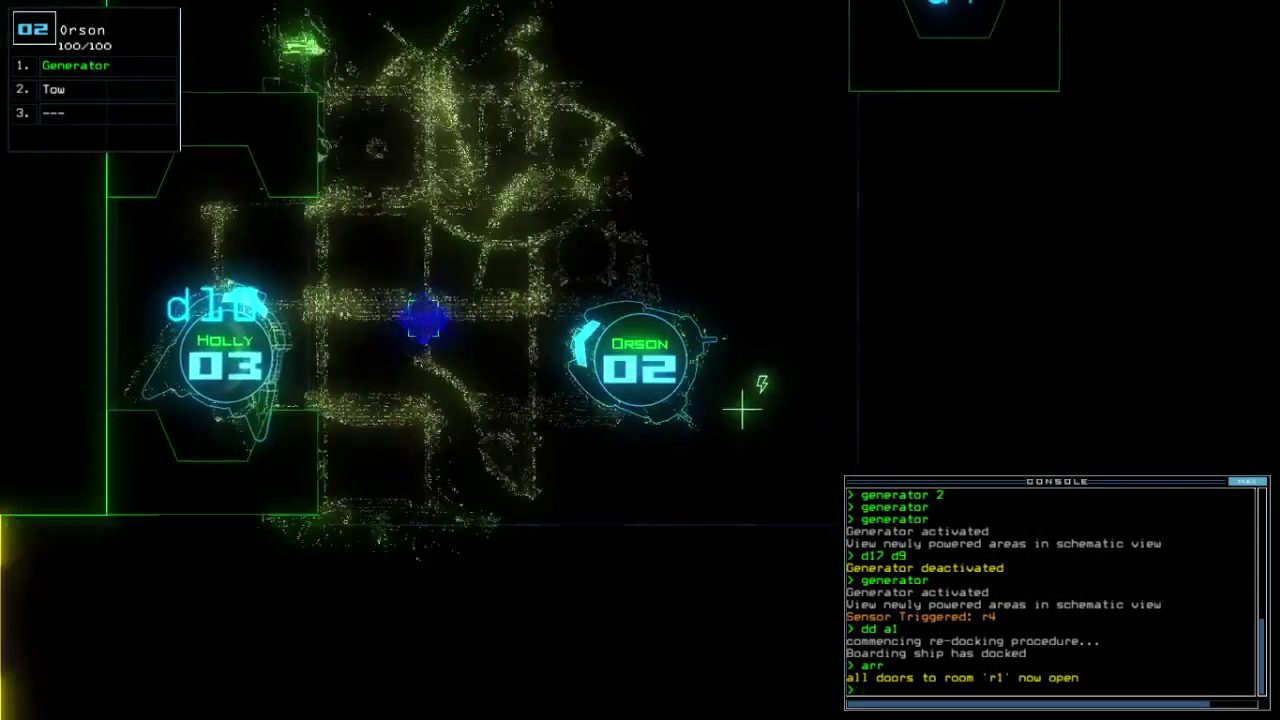
key("Tab")
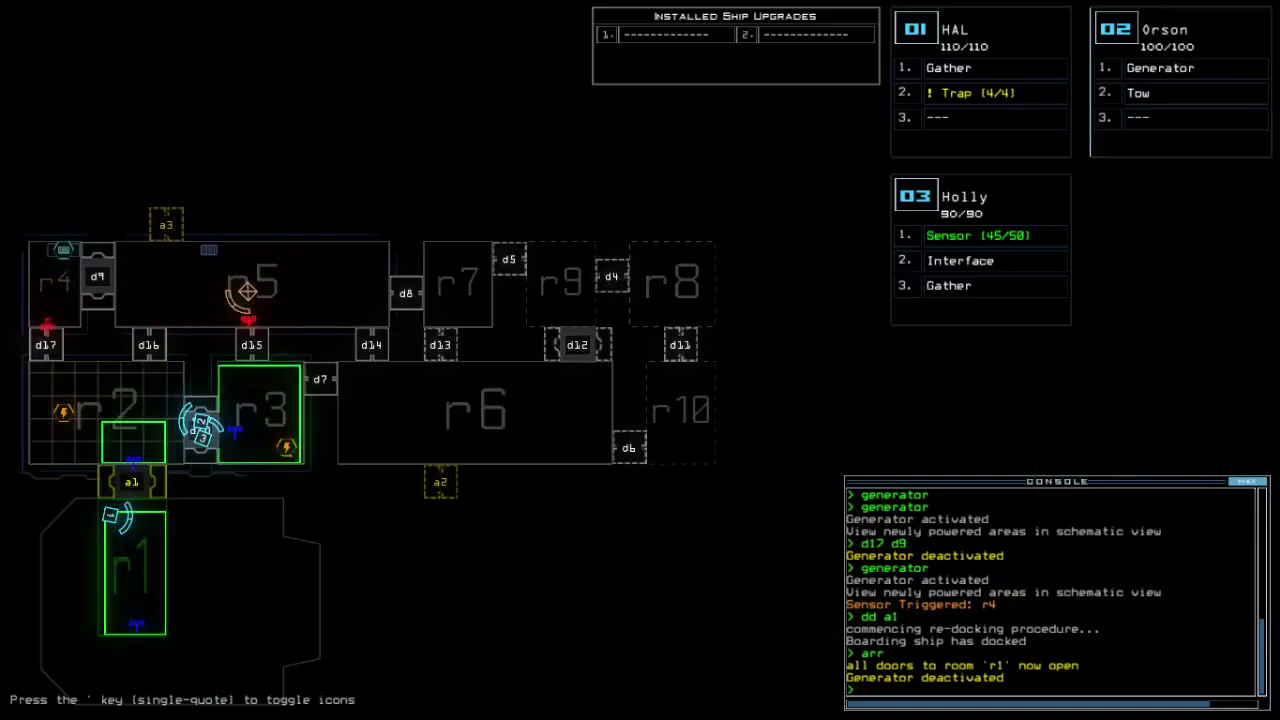
Reactivate Orson's generator and close door d9 after the r5 sensor alert
key("Tab")
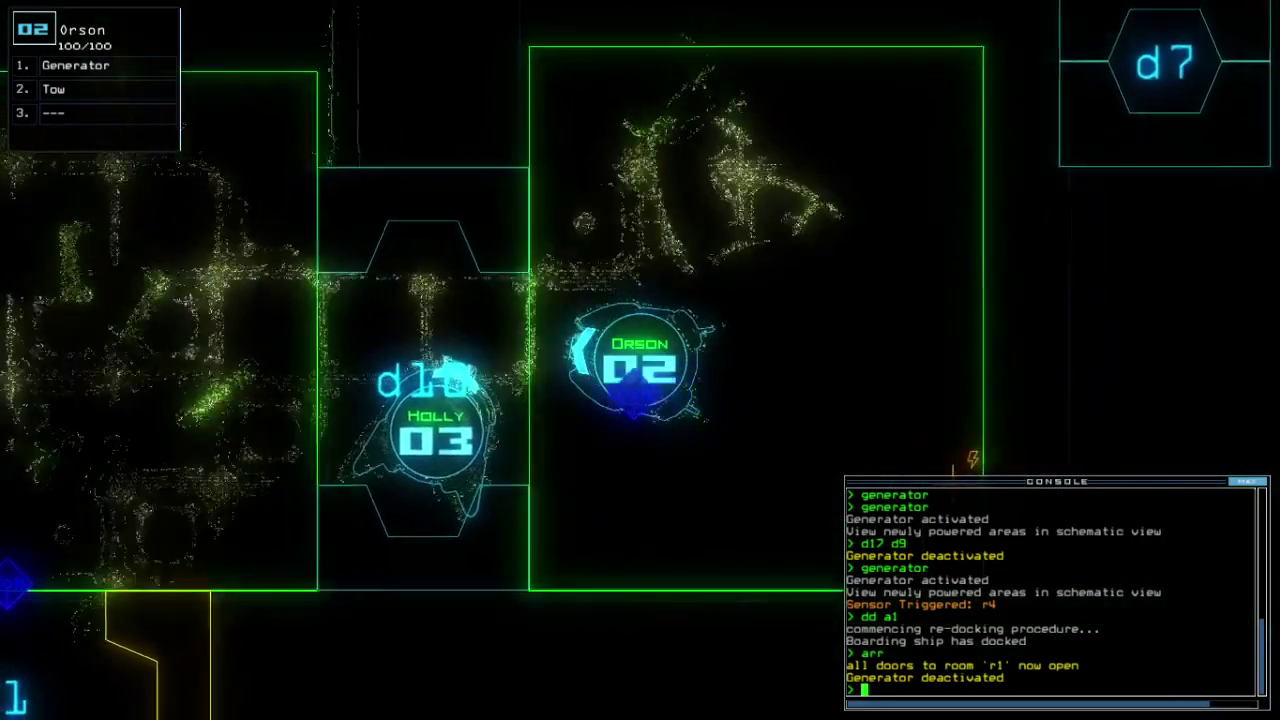
type("g")
key("Return")
key("Tab")
key("3")
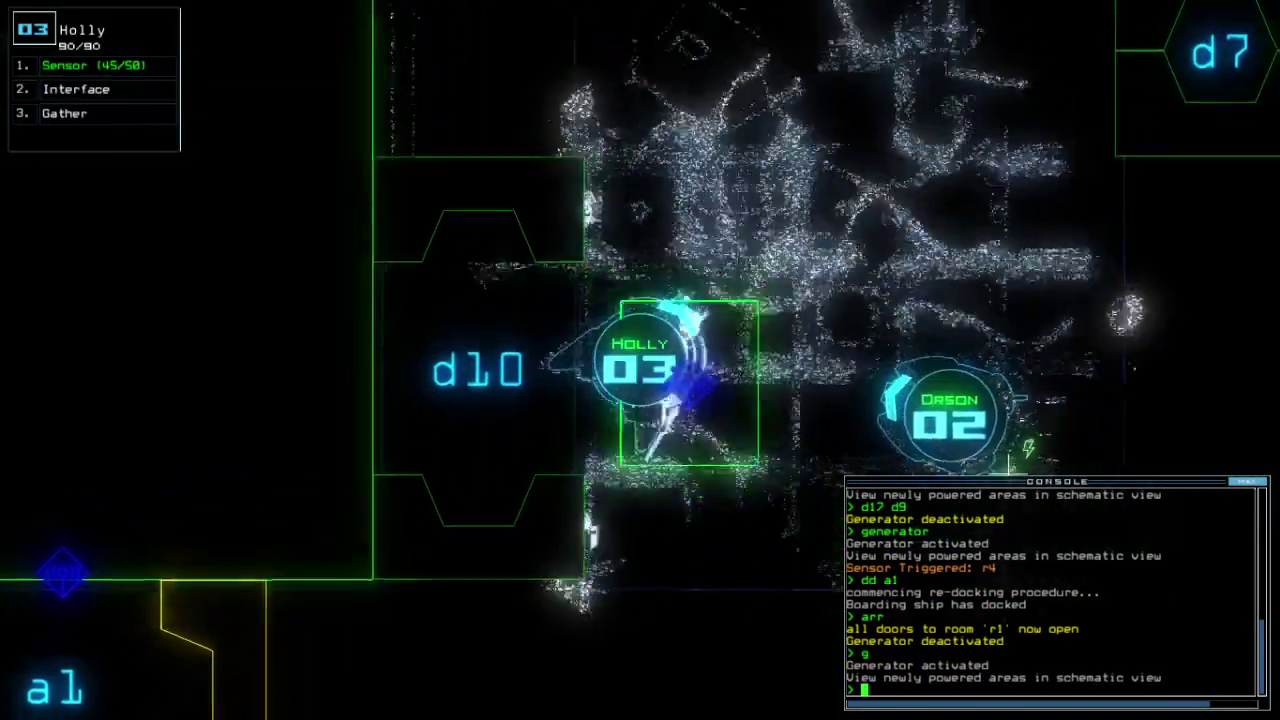
key("Tab")
key("Return")
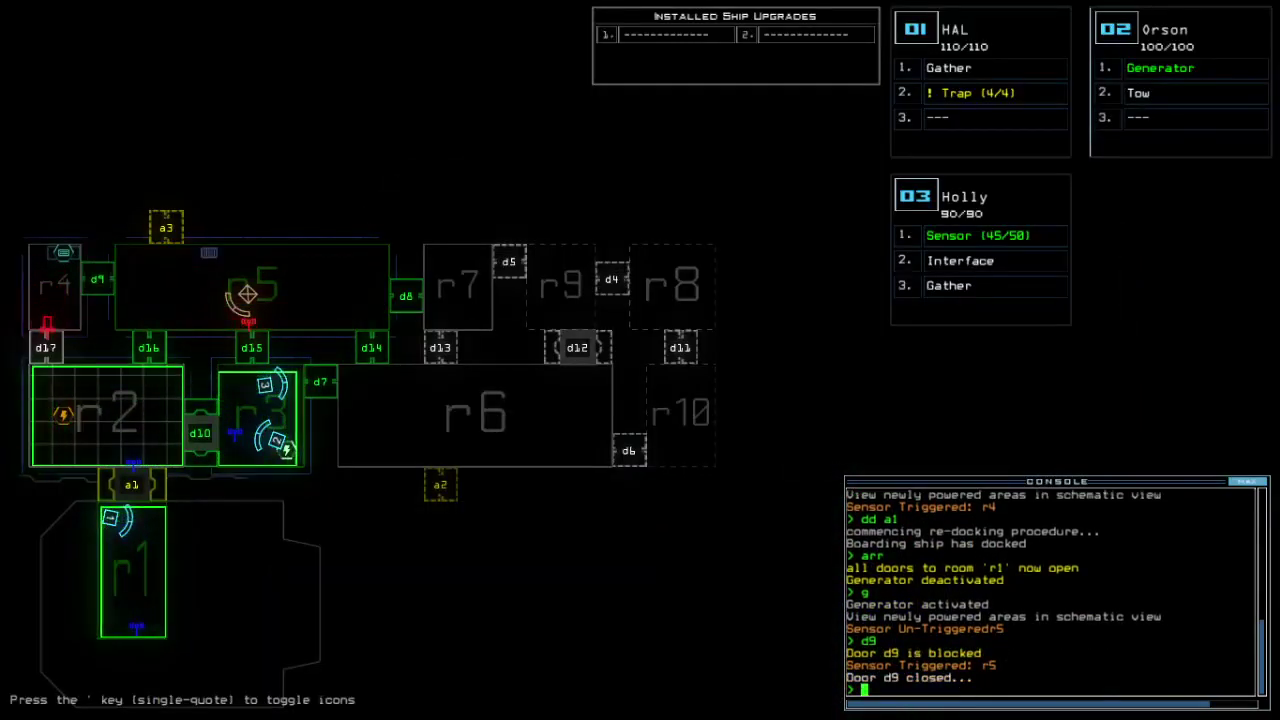
Drive Holly through the large room and past d10 up to door d7
key("Tab")
key("Left")
key("Down")
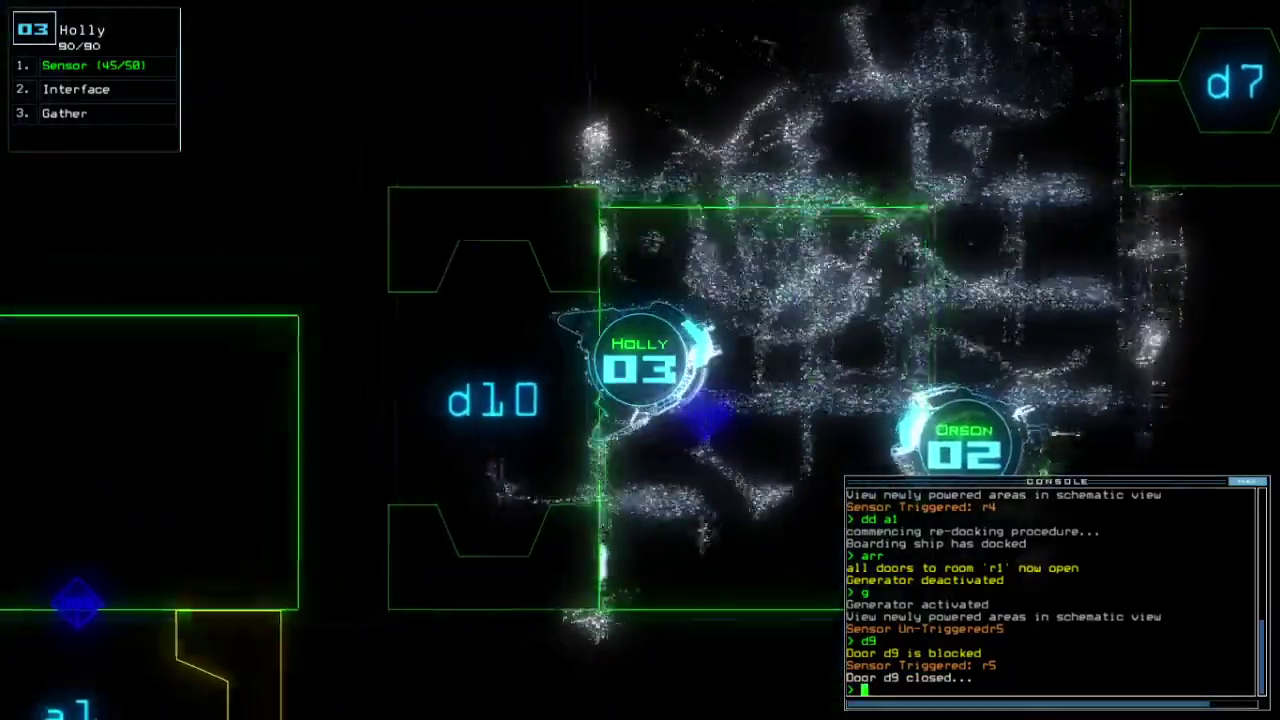
key("Left")
key("Left")
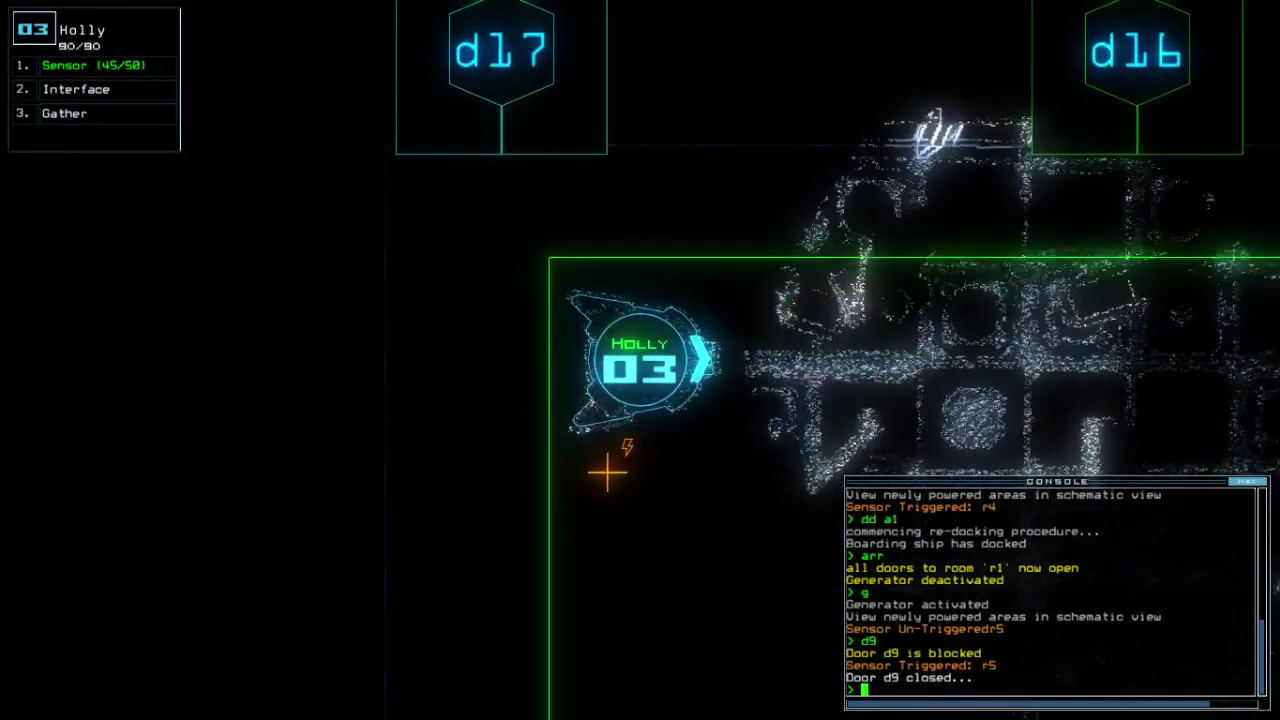
key("Tab")
key("Tab")
key("Down")
type("d9")
key("Return")
key("Right")
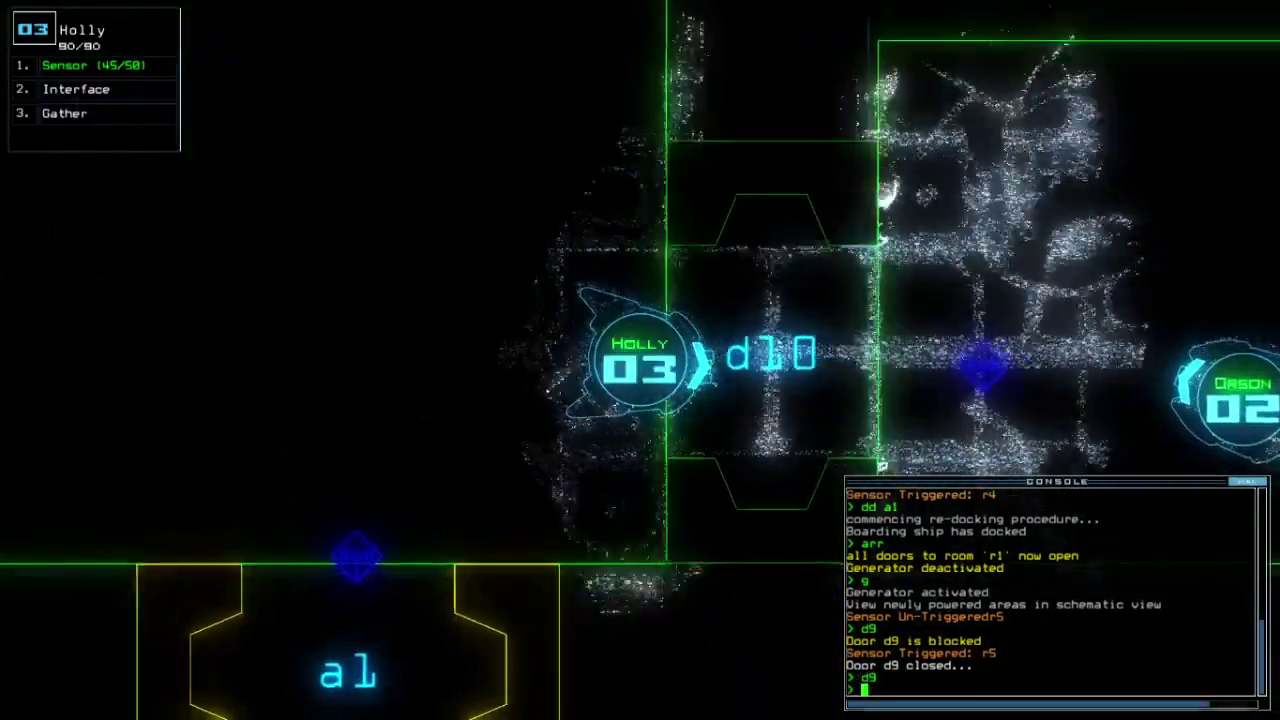
key("Up")
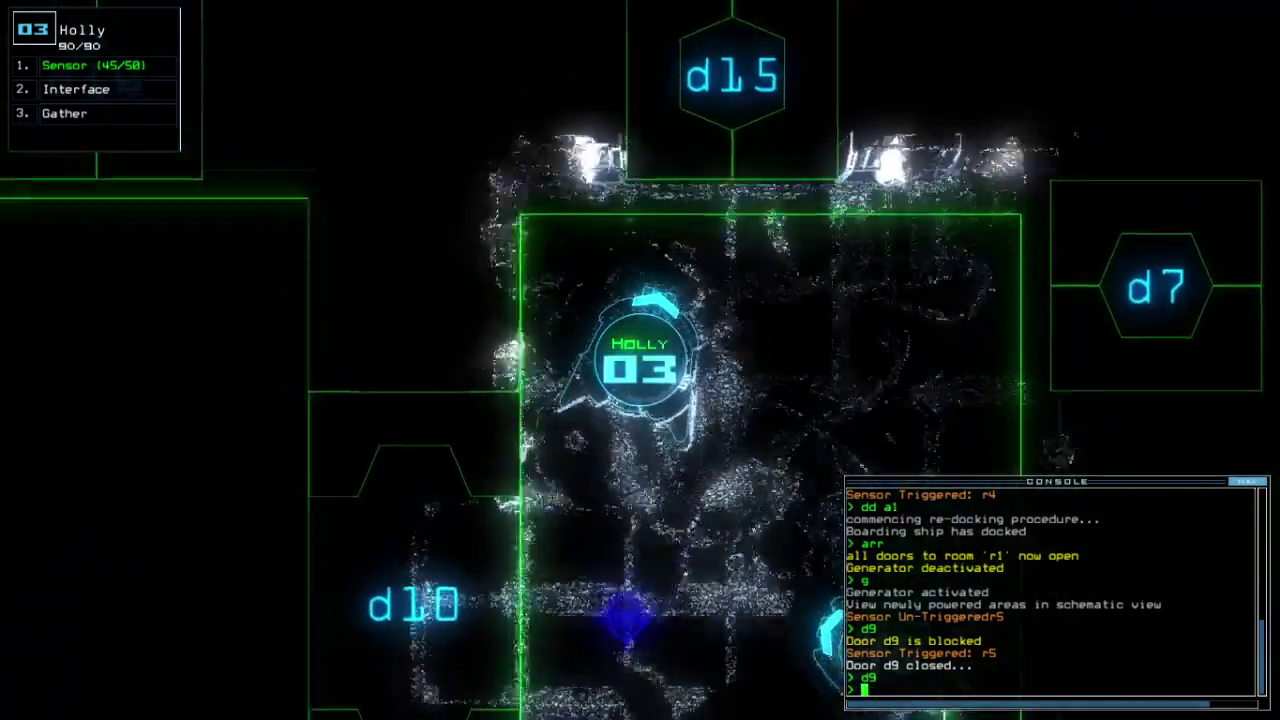
key("Tab")
key("Tab")
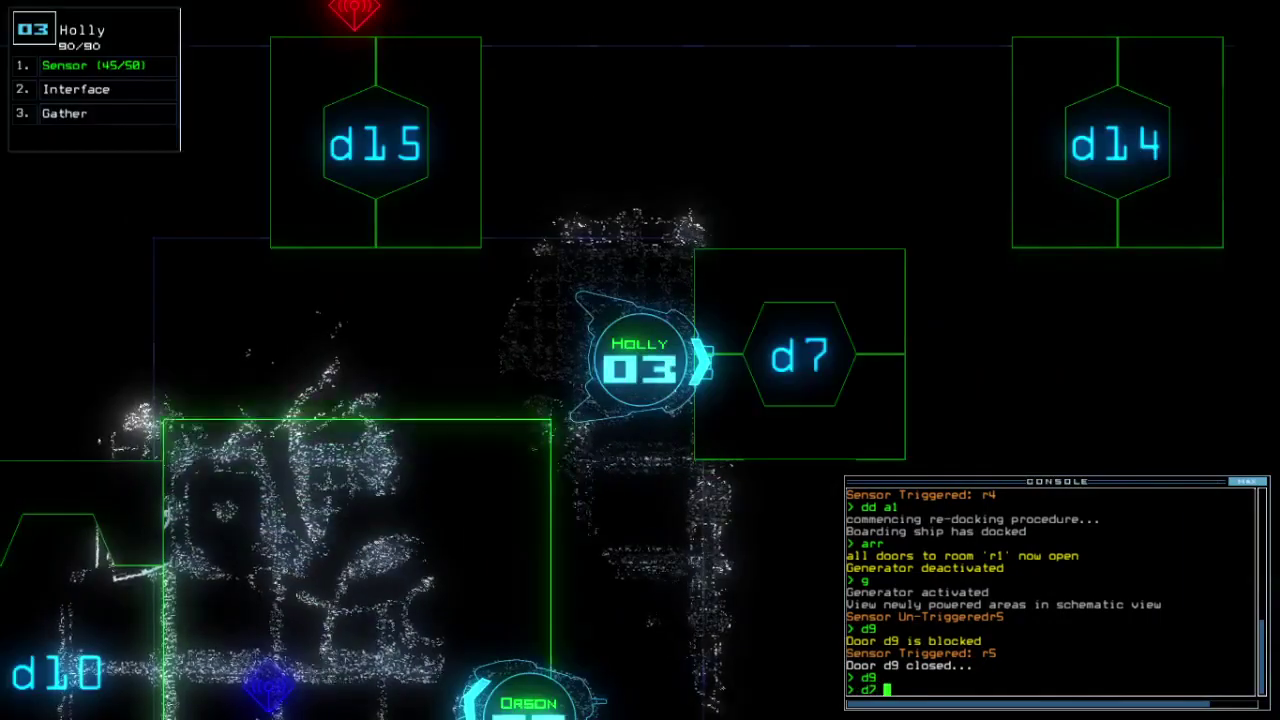
Open d7, drop a sensor from Holly, and close the surrounding doors including d9
key("Return")
type("ss")
key("Return")
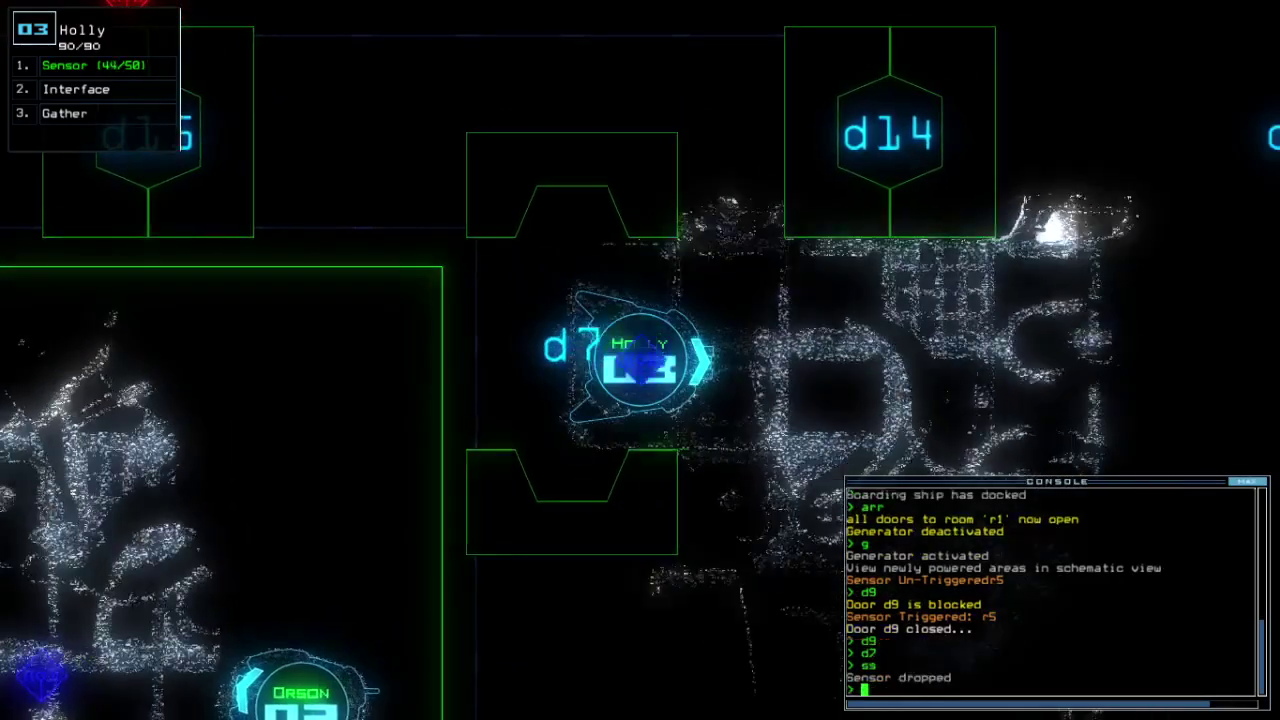
type("cccc")
key("Return")
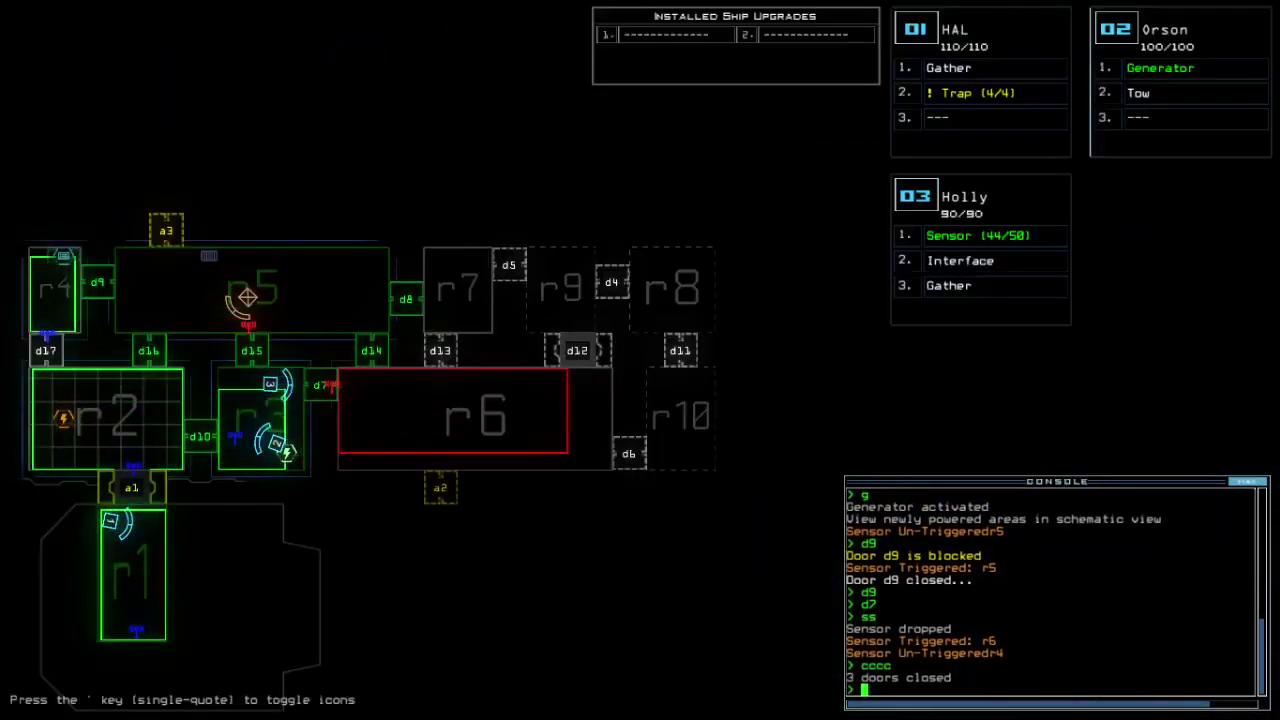
key("Return")
type("d7")
key("Return")
type("cccc")
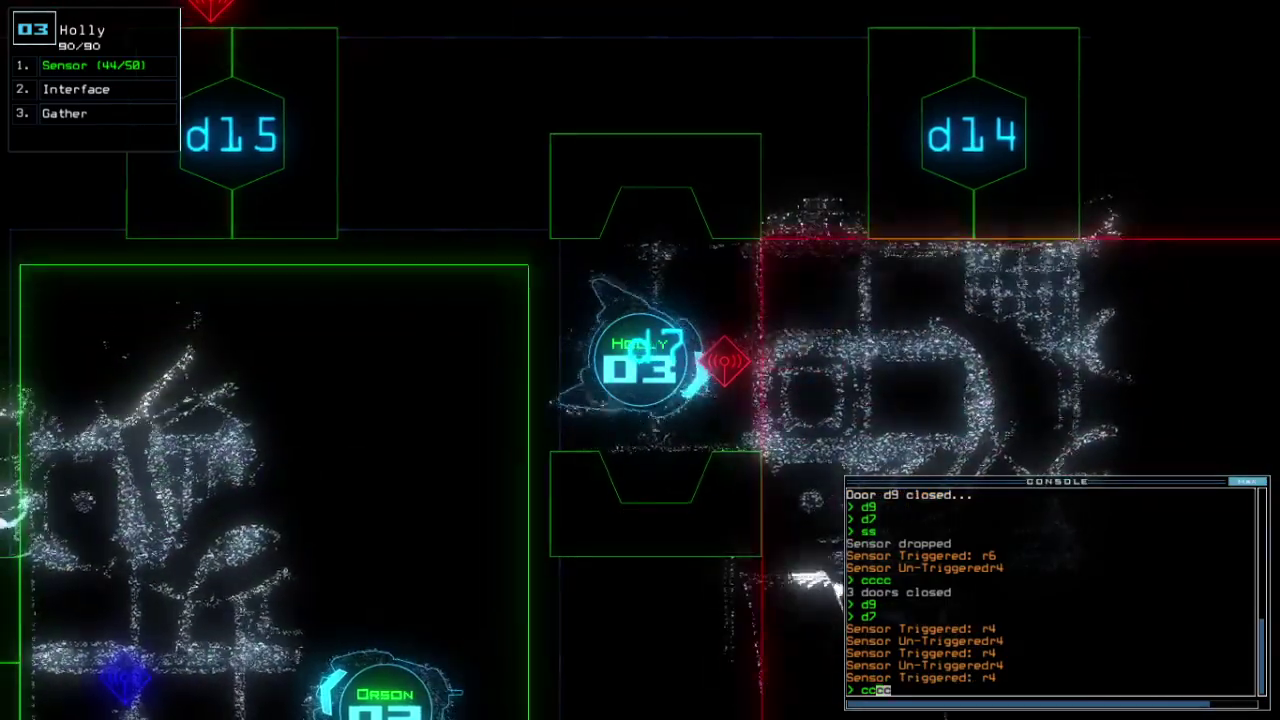
key("Tab")
key("Tab")
key("Tab")
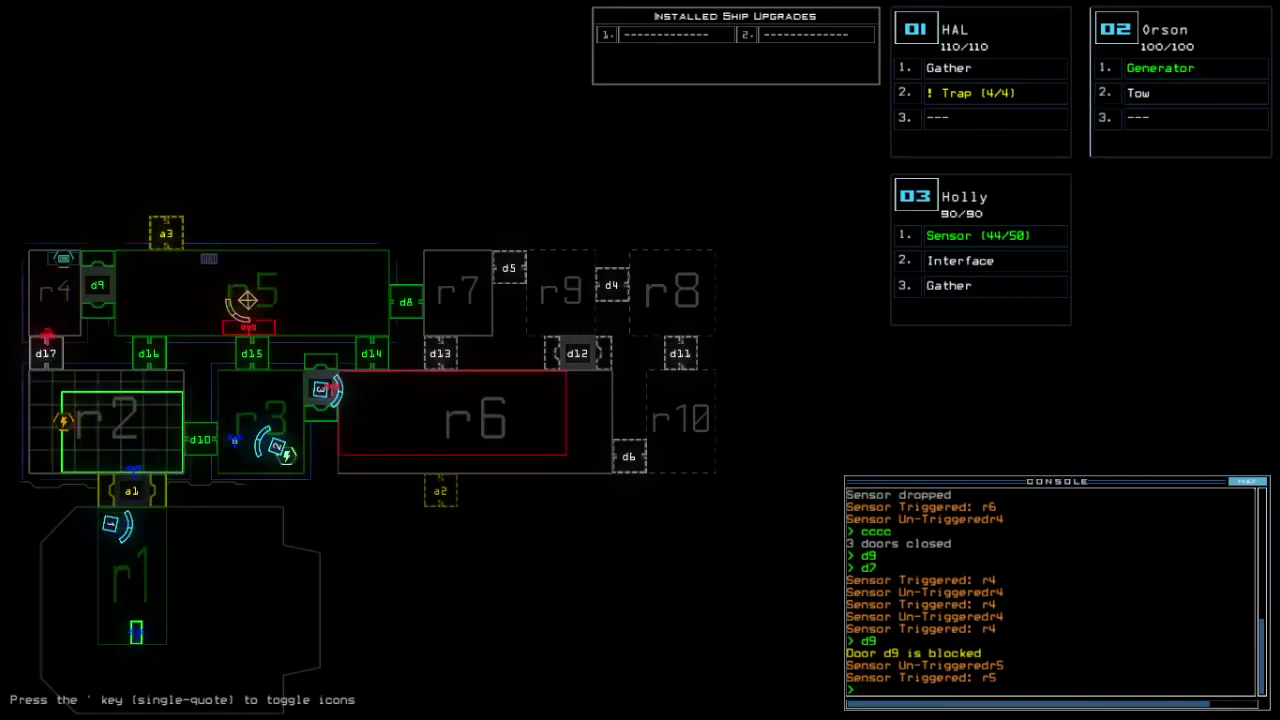
key("Tab")
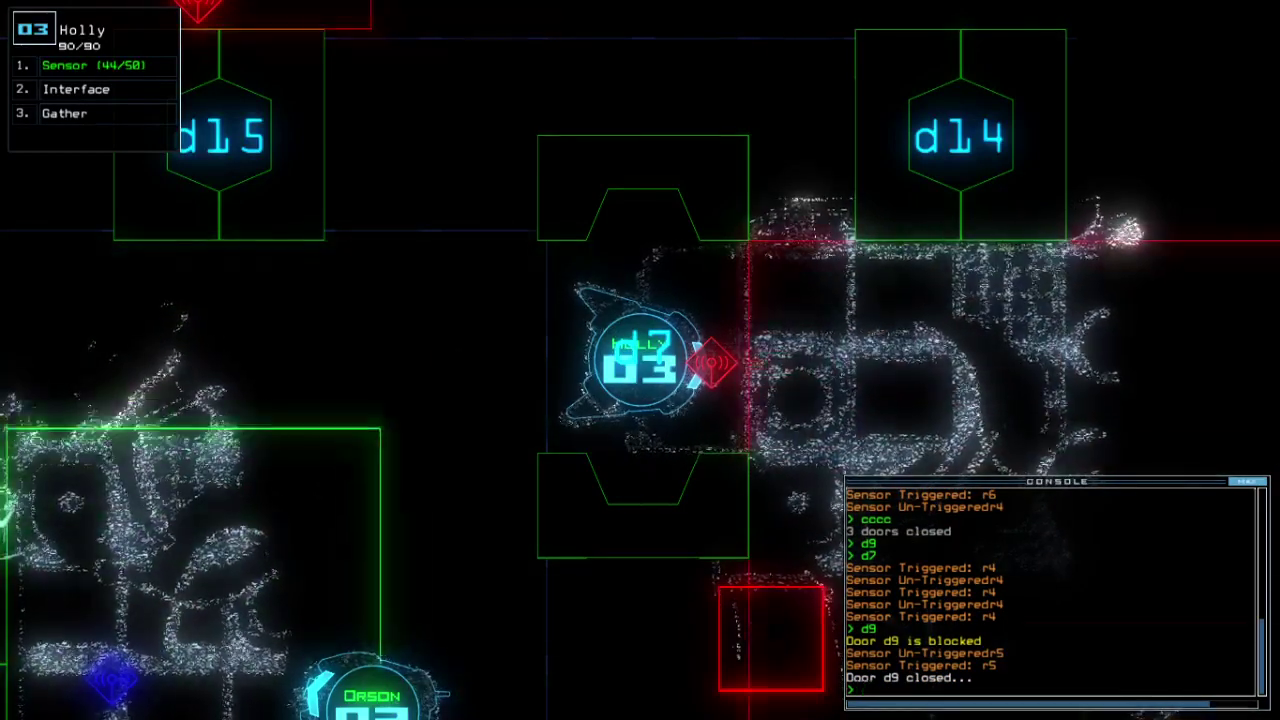
Gather scrap and a day of fuel with Holly, then drive her toward airlock a2
key("Tab")
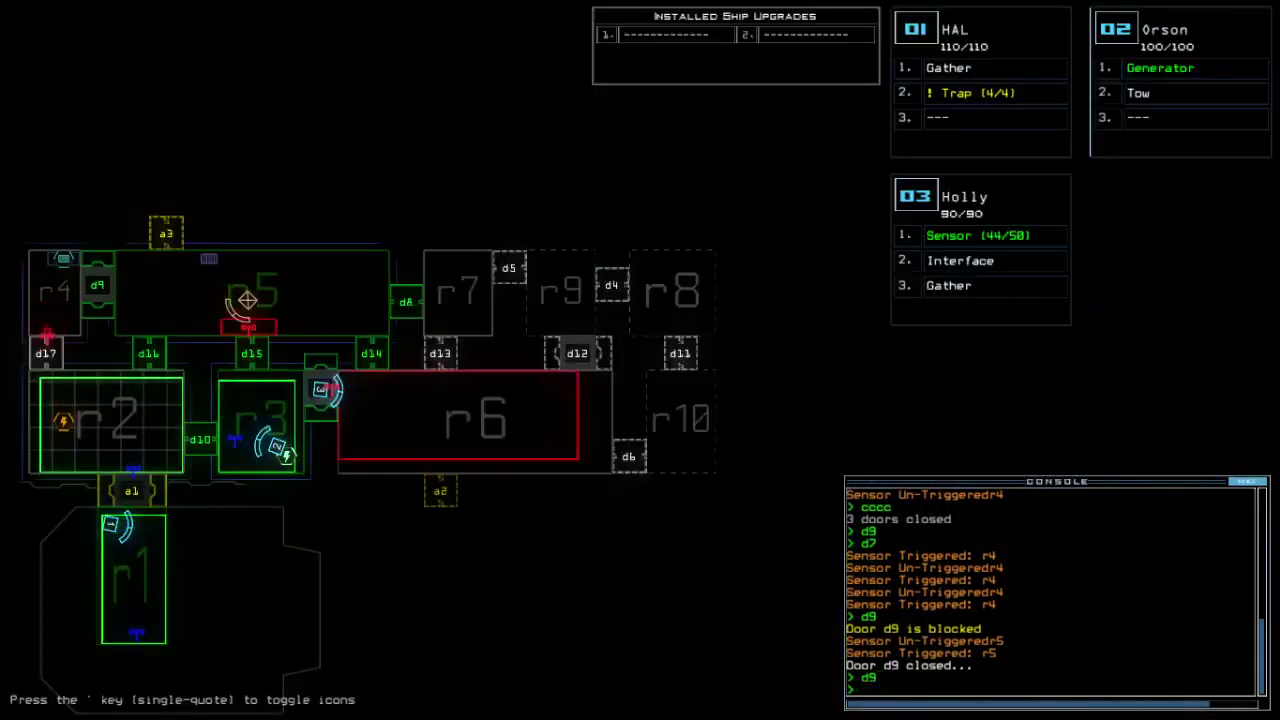
key("Tab")
key("Right")
type("g")
key("Return")
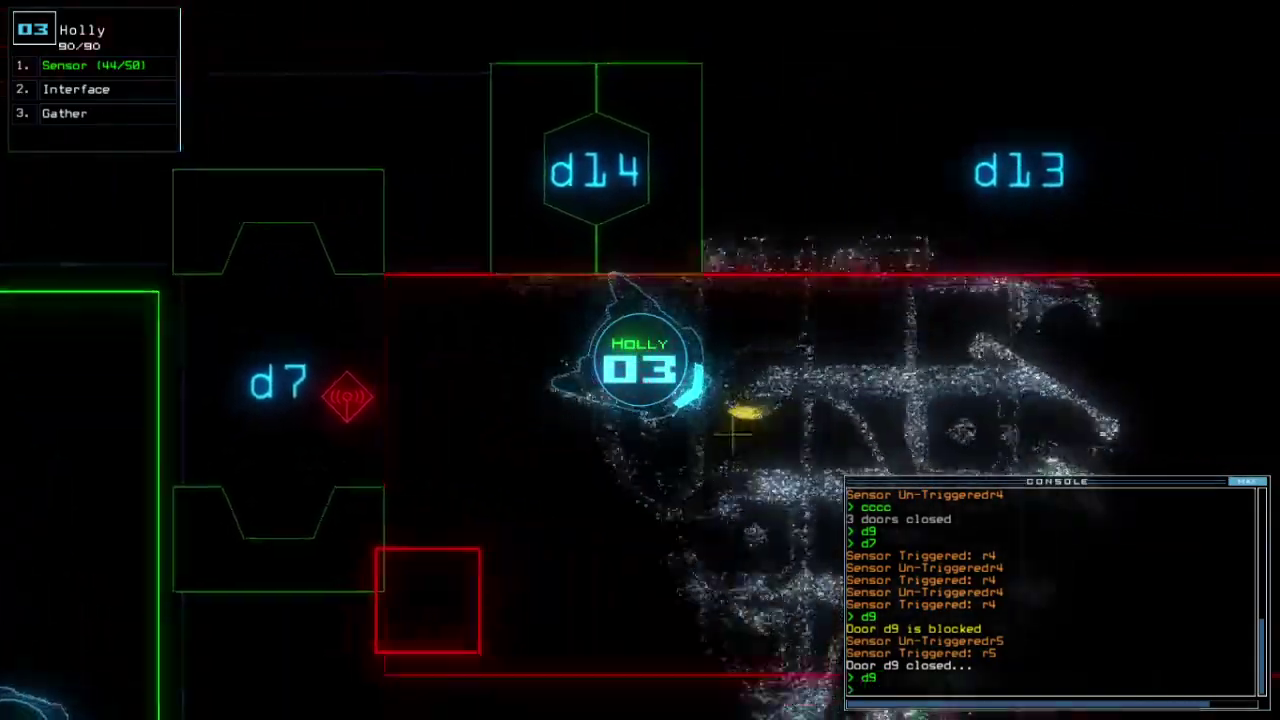
key("Down")
key("Left")
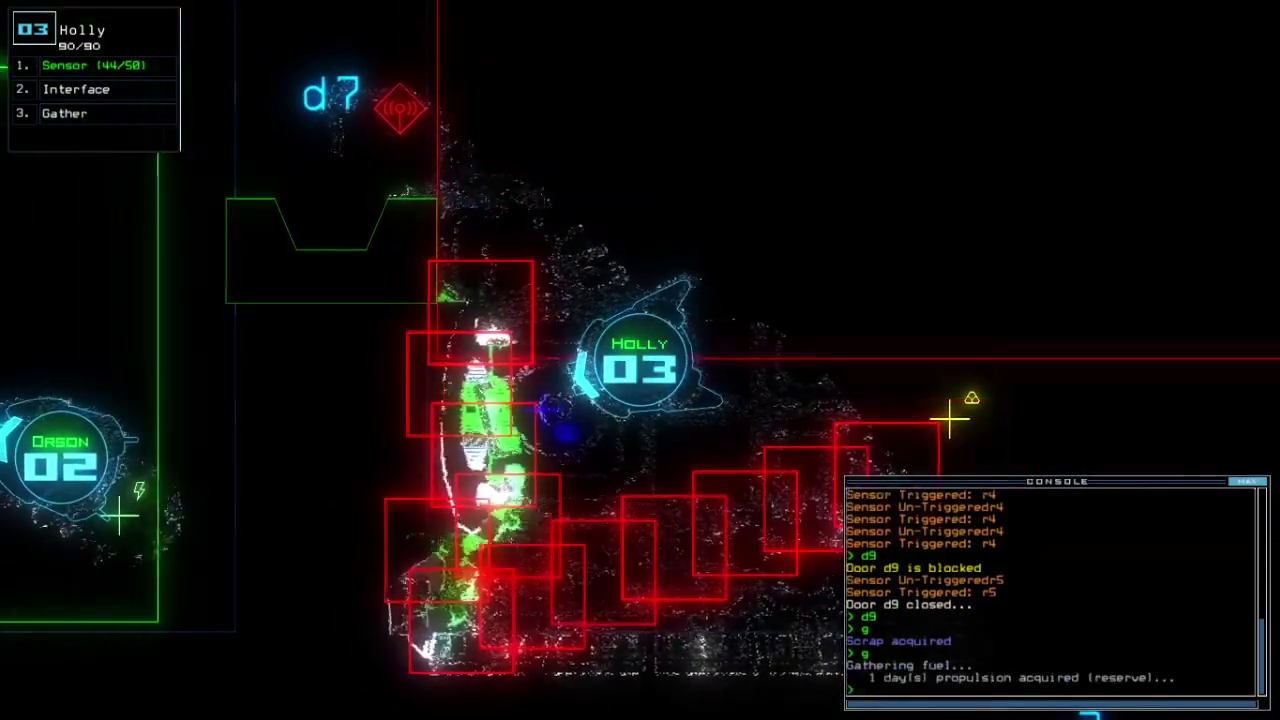
key("Right")
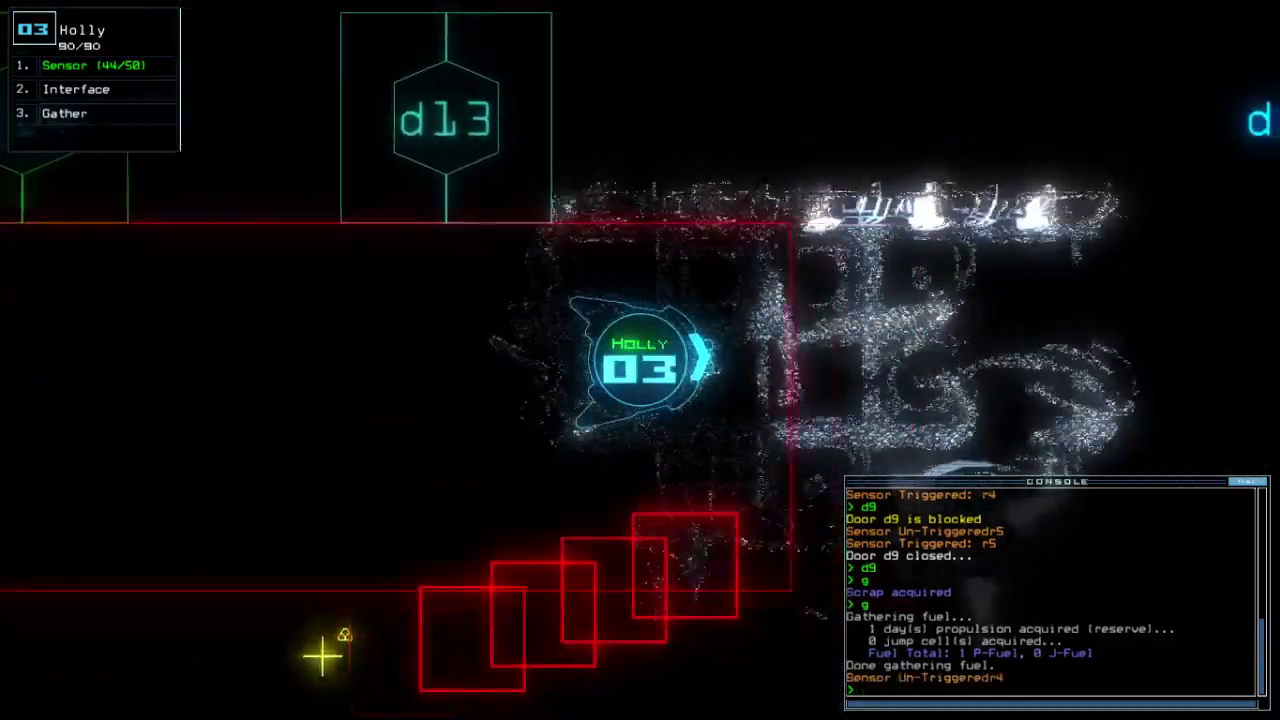
key("Down")
key("Left")
key("Tab")
Drive Orson through door d7 and room r6 to door d12
key("2")
key("Up")
key("Right")
key("Right")
key("Right")
key("Right")
key("Down")
key("Right")
key("Up")
key("Up")
key("3")
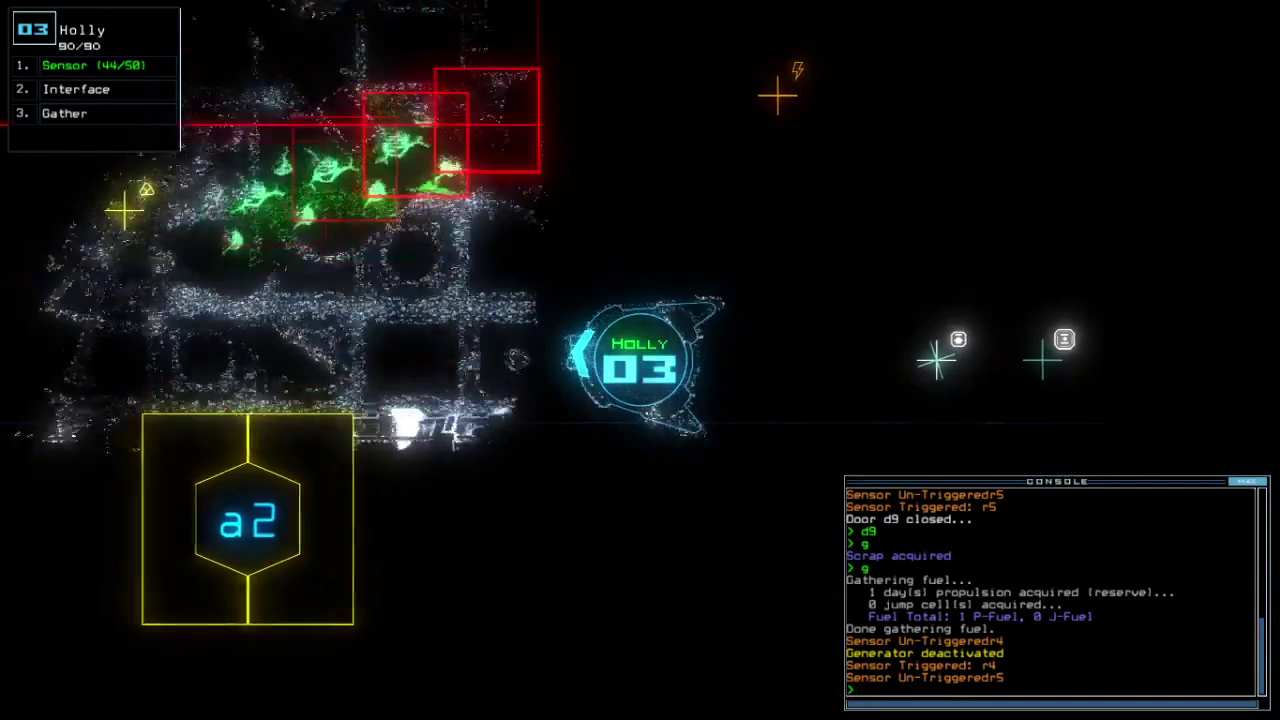
key("Tab")
key("2")
key("Down")
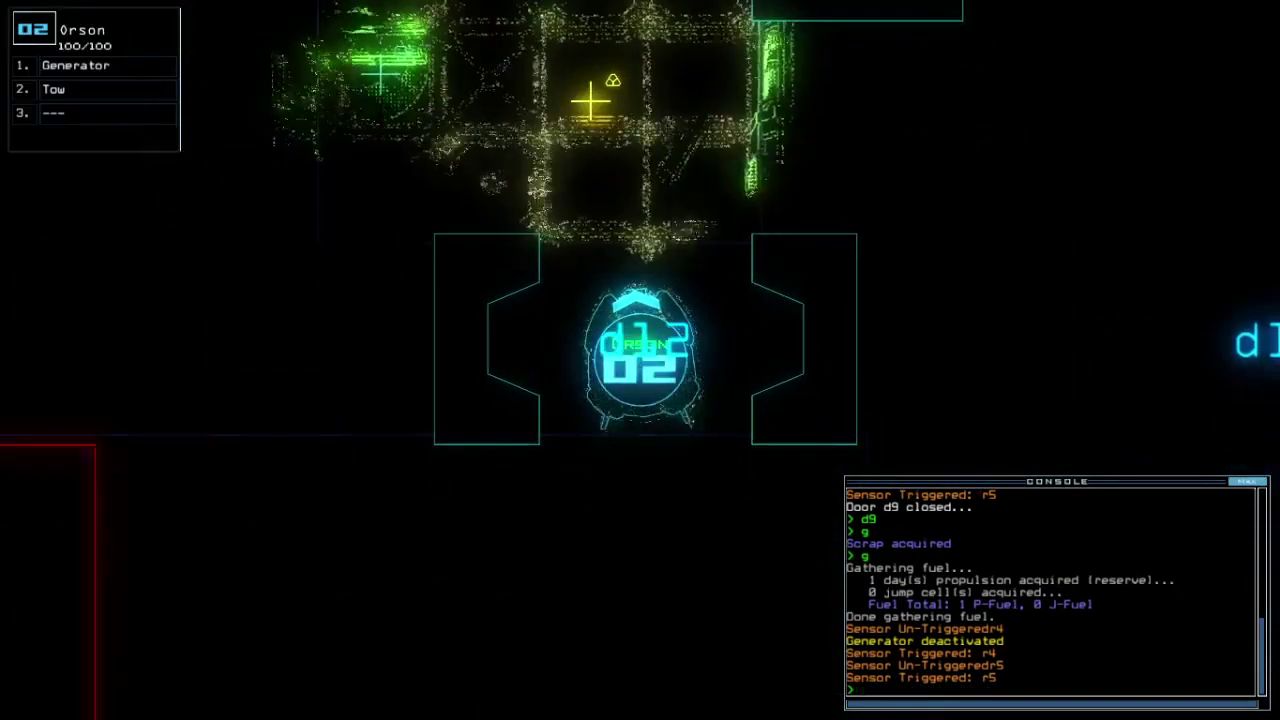
Swap Holly's Gather module onto Orson, gather the nearby scrap, and close r1's doors
key("Return")
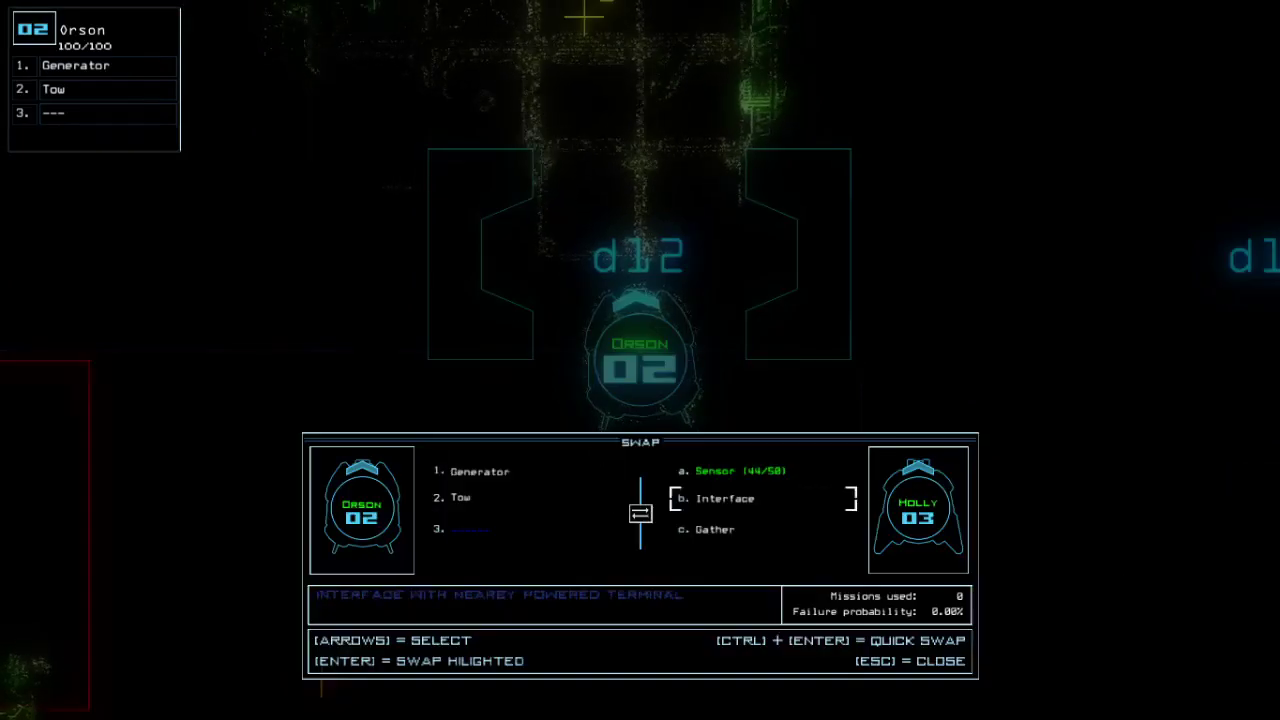
key("Return")
type("ga")
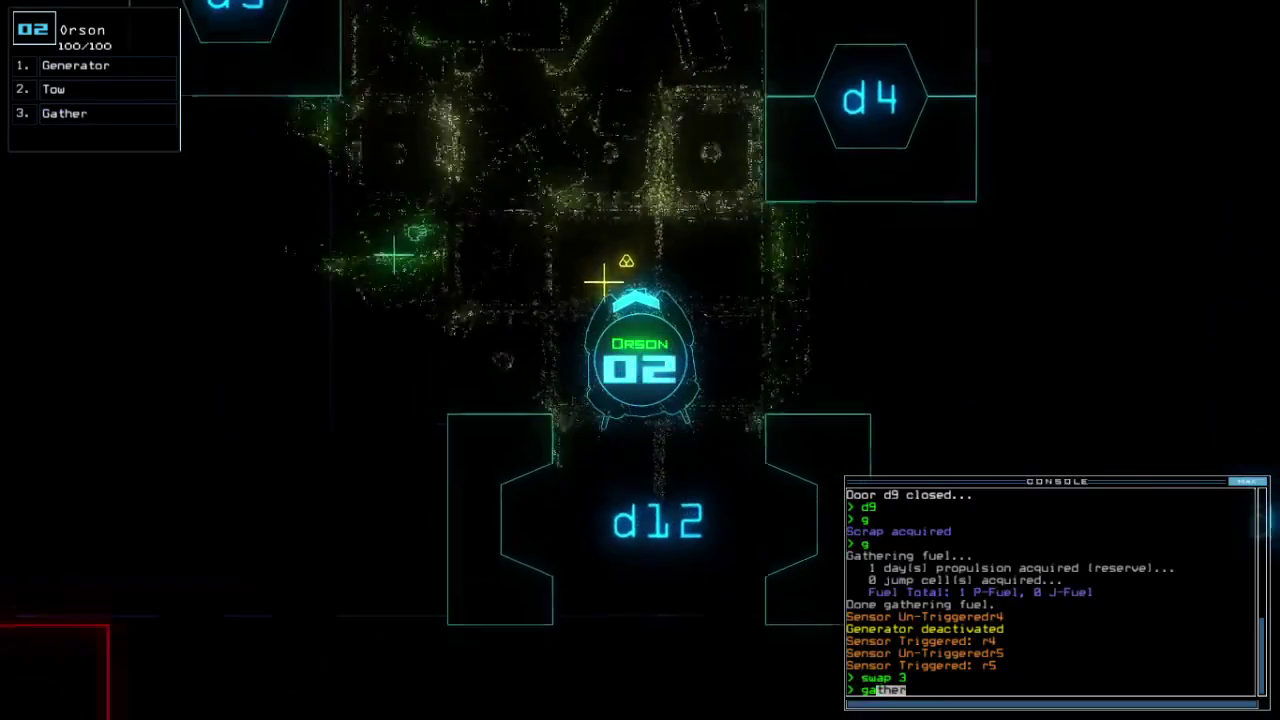
key("Return")
type("r1")
key("Return")
Seal room r1 and have Orson start towing the Ship Surveyor
key("Tab")
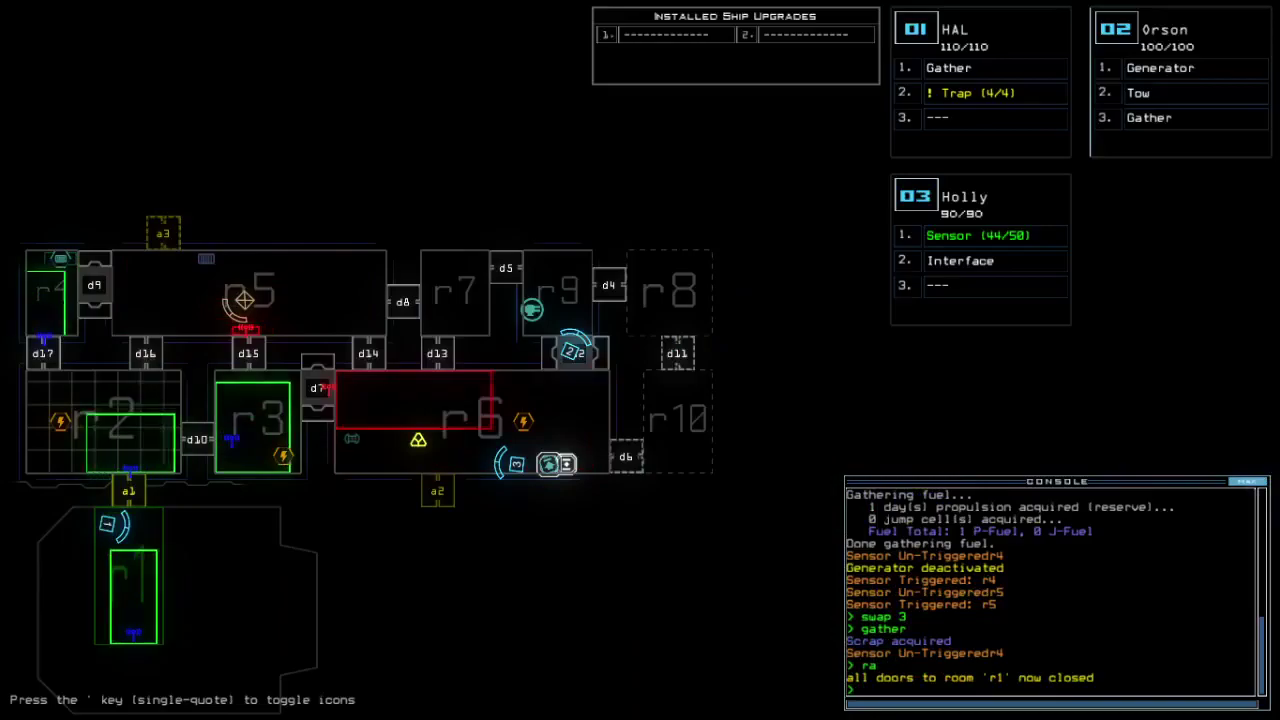
key("Tab")
type("ow")
key("Return")
key("Tab")
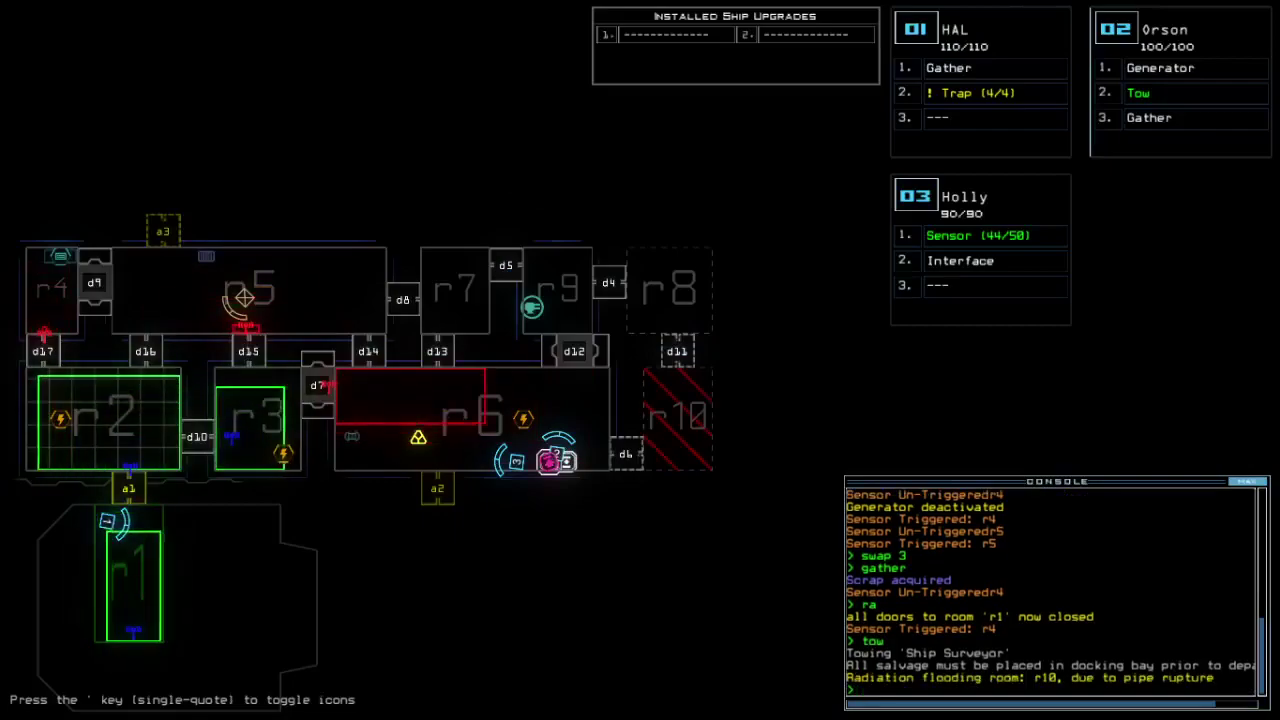
key("Tab")
key("Tab")
Drive Orson with the salvage down to the boarding ship and start re-docking at a2
key("Tab")
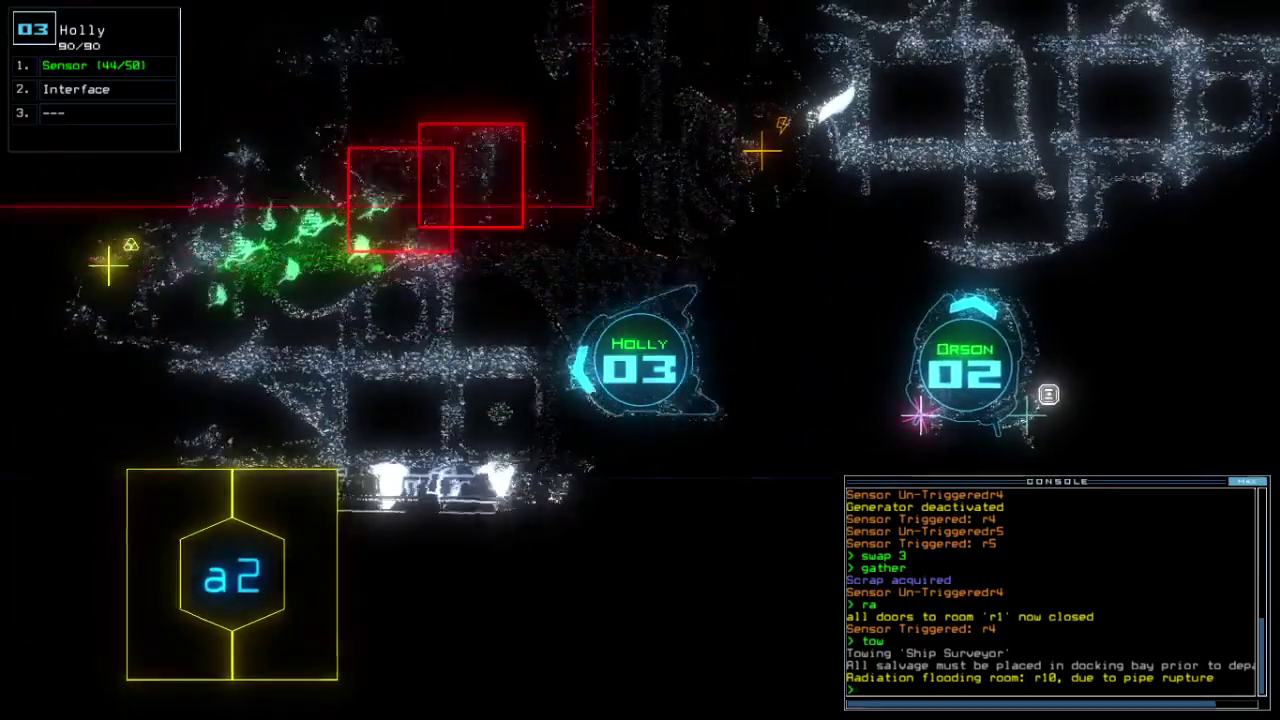
key("Tab")
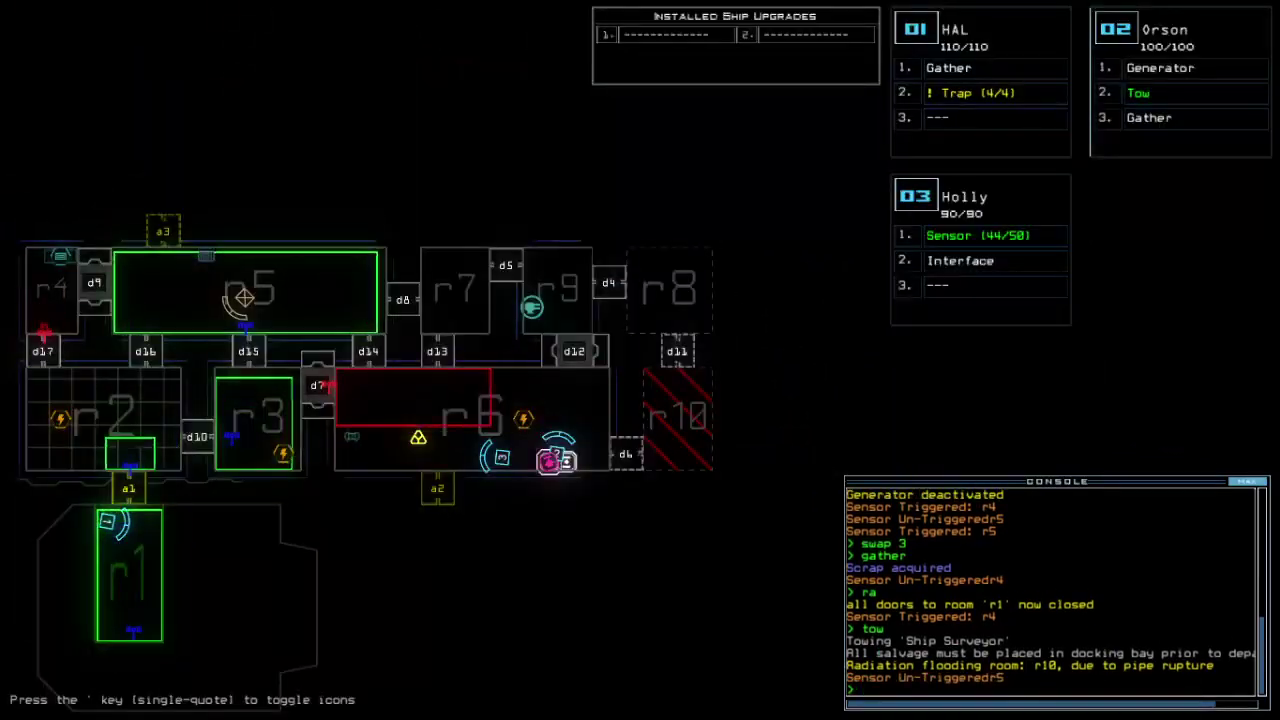
key("Tab")
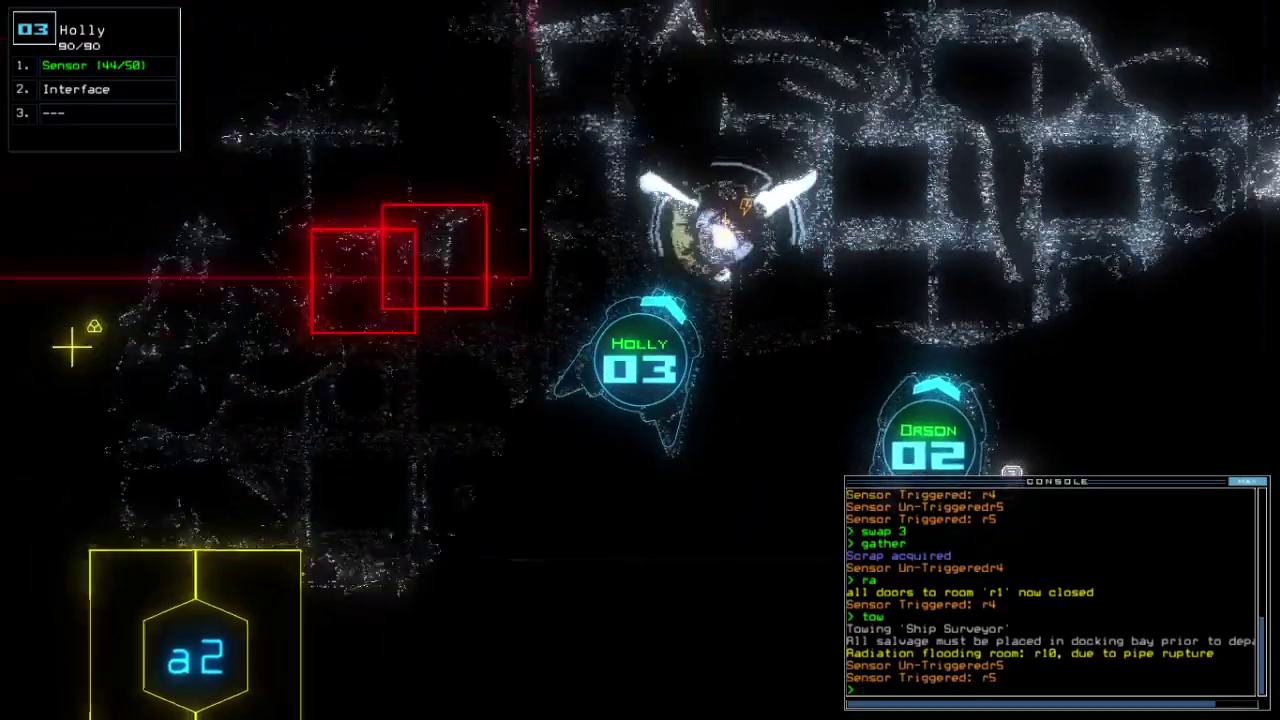
key("Tab")
key("Tab")
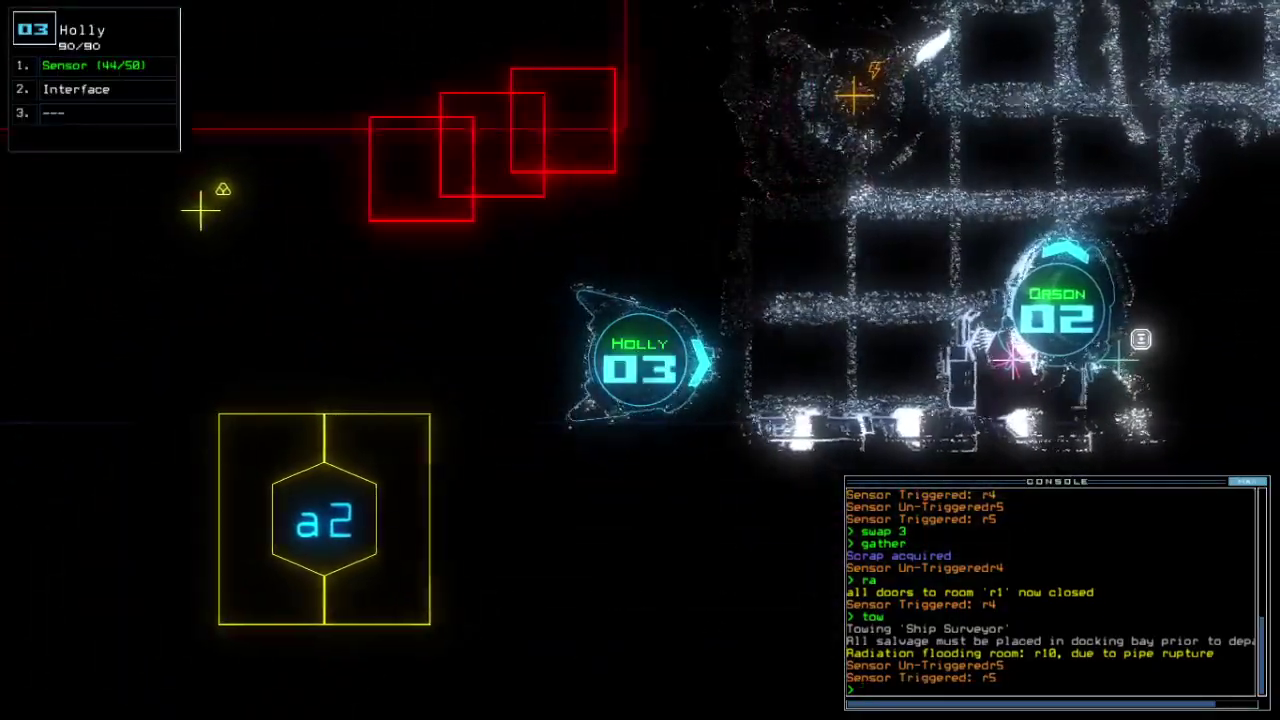
key("Tab")
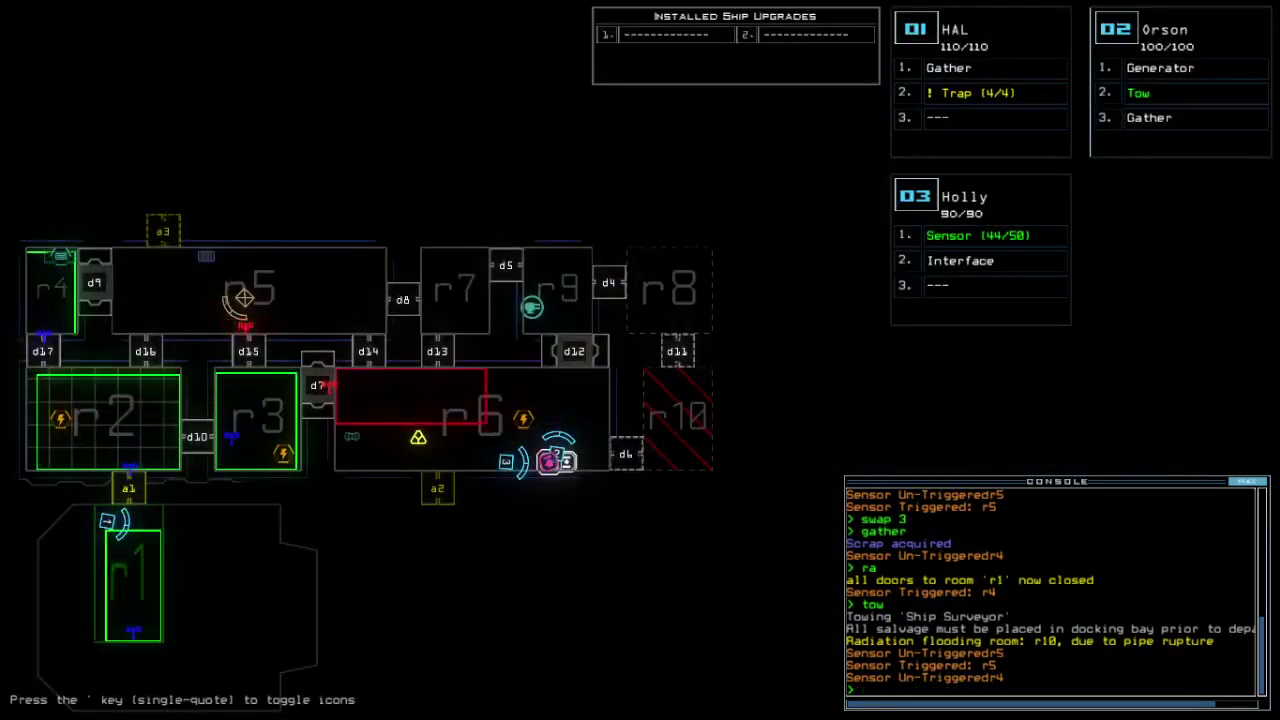
key("Tab")
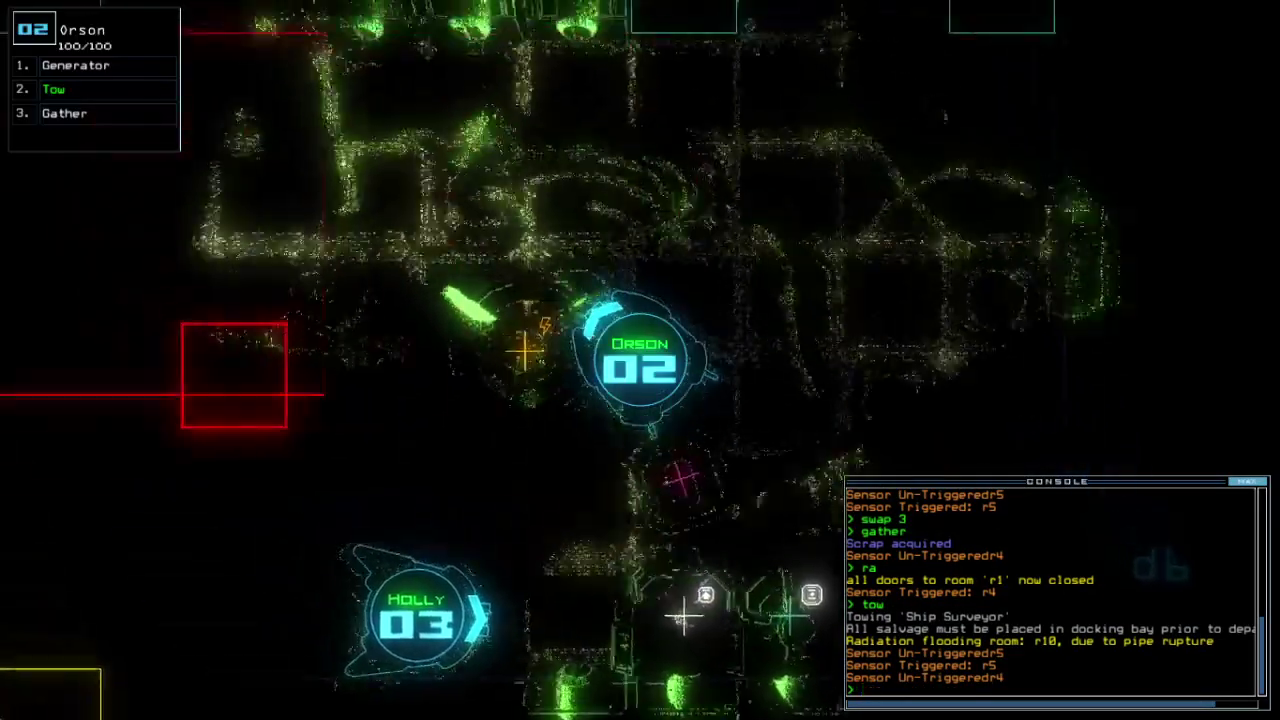
key("Left")
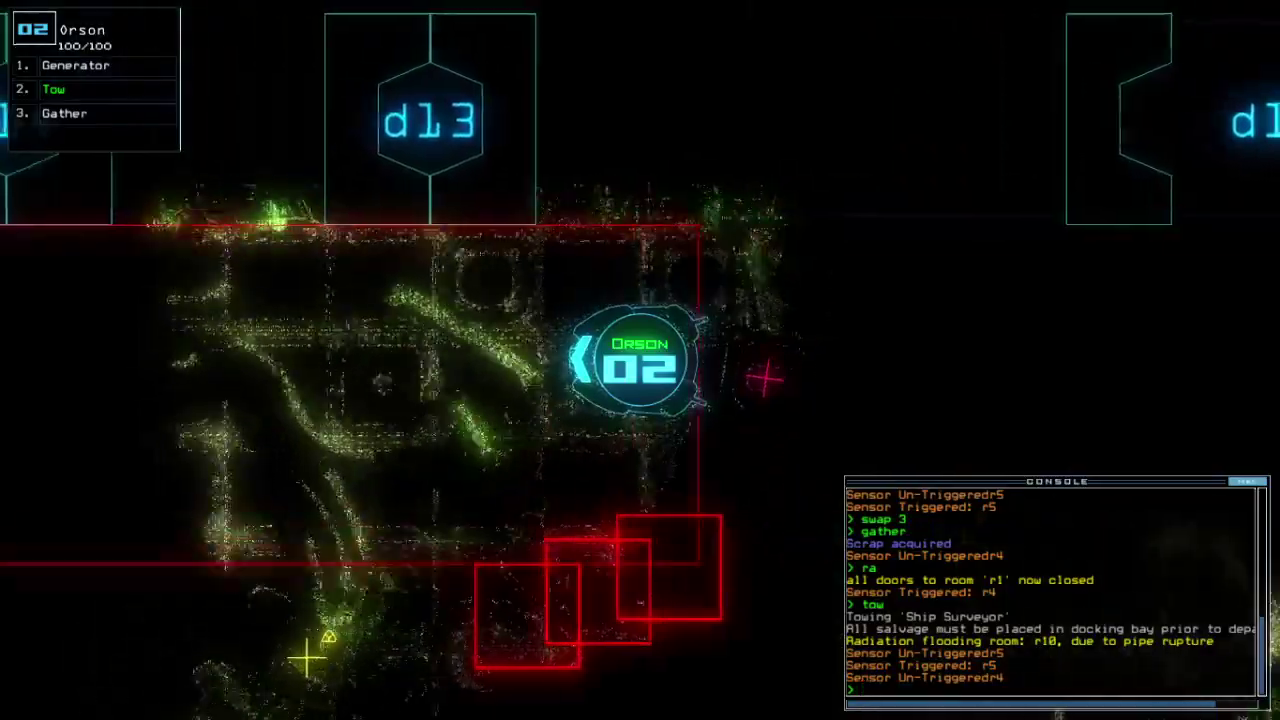
key("Left")
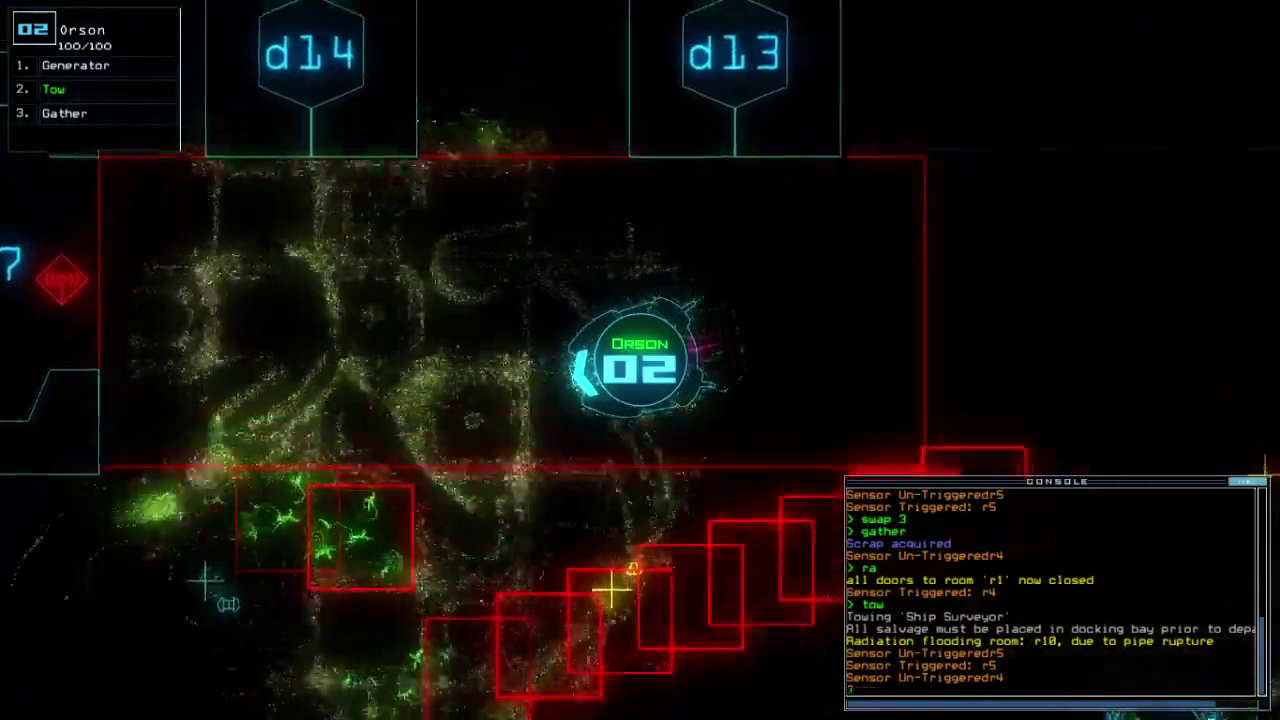
key("Right")
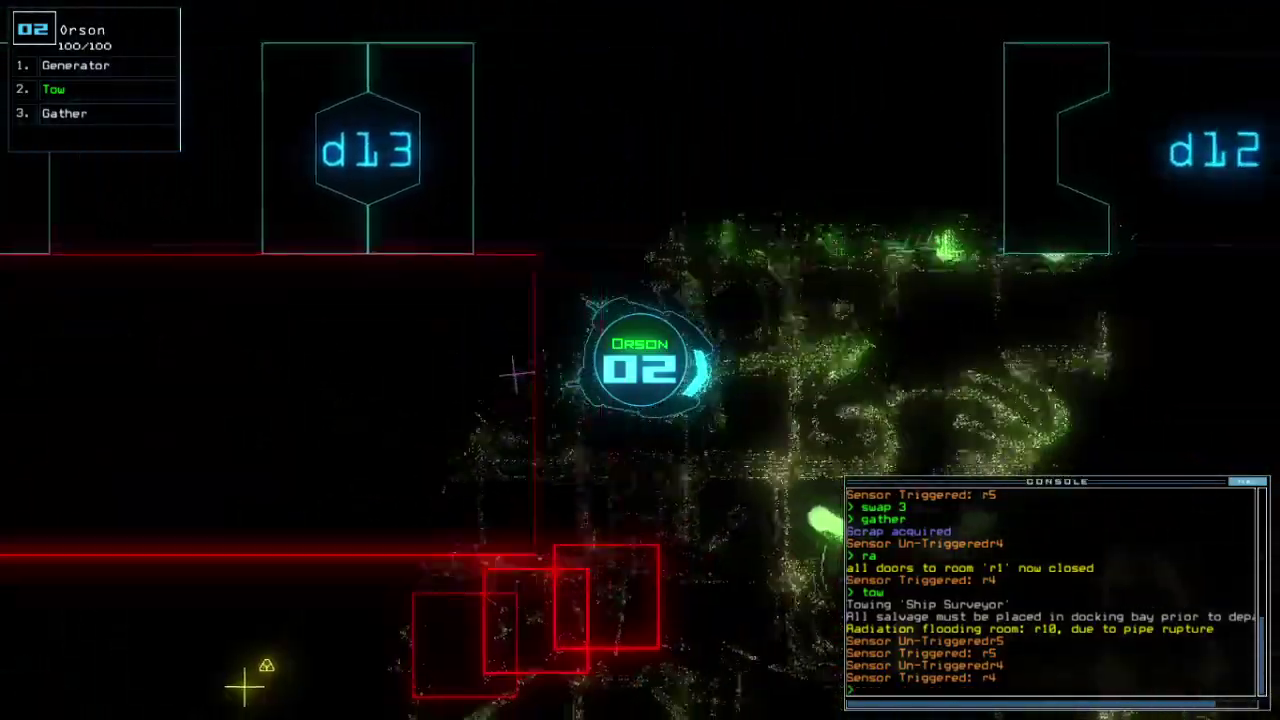
key("Down")
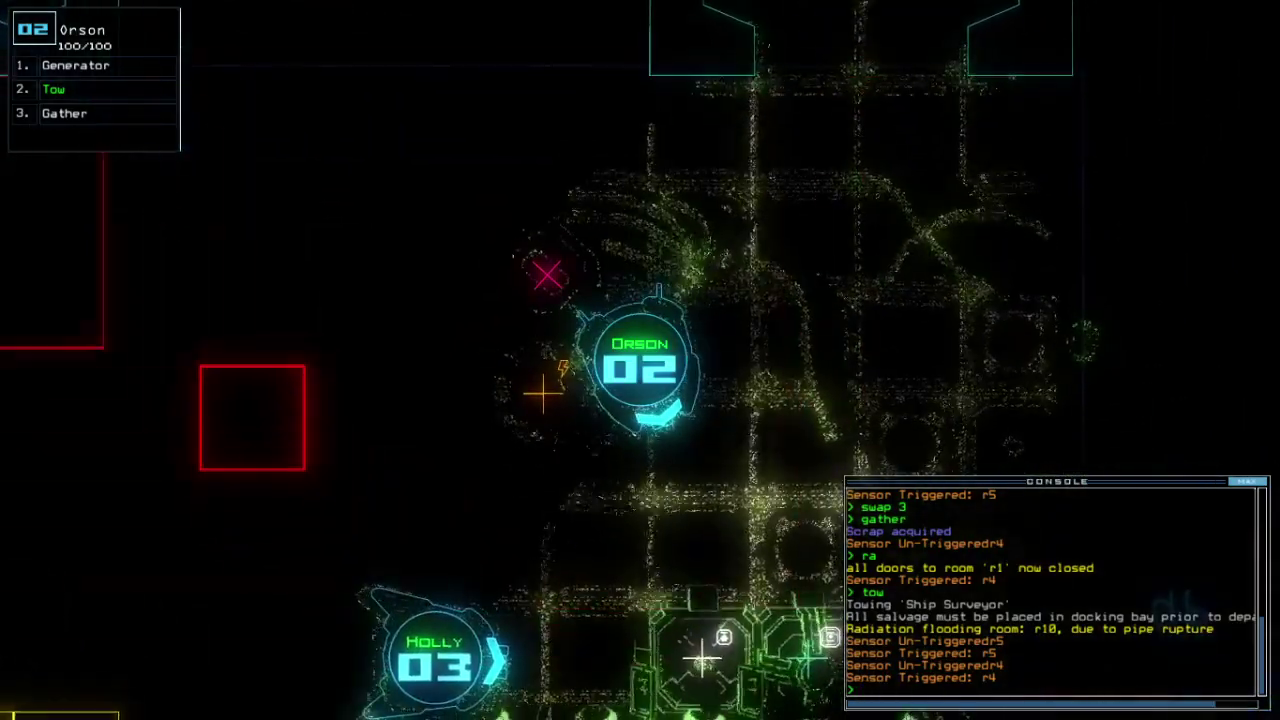
key("3")
key("Tab")
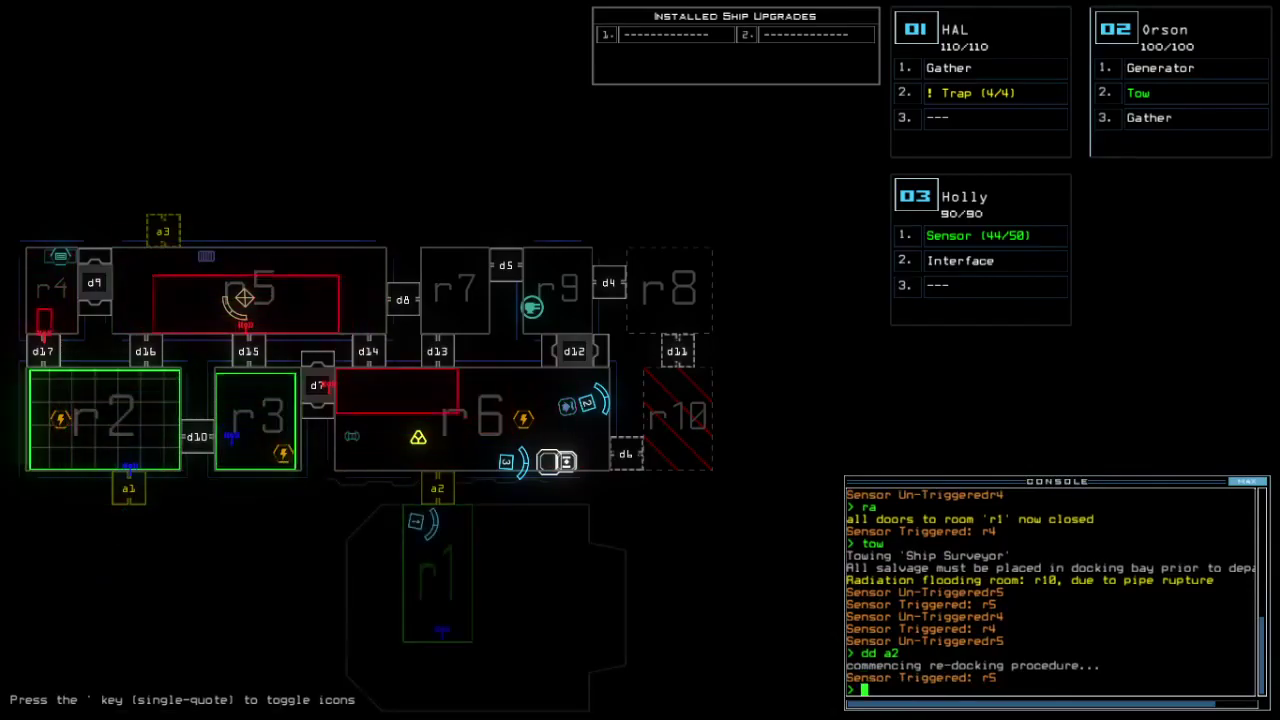
type("1o r1")
Reopen room r1's doors, drive HAL out, and power up the swapped generator
key("Return")
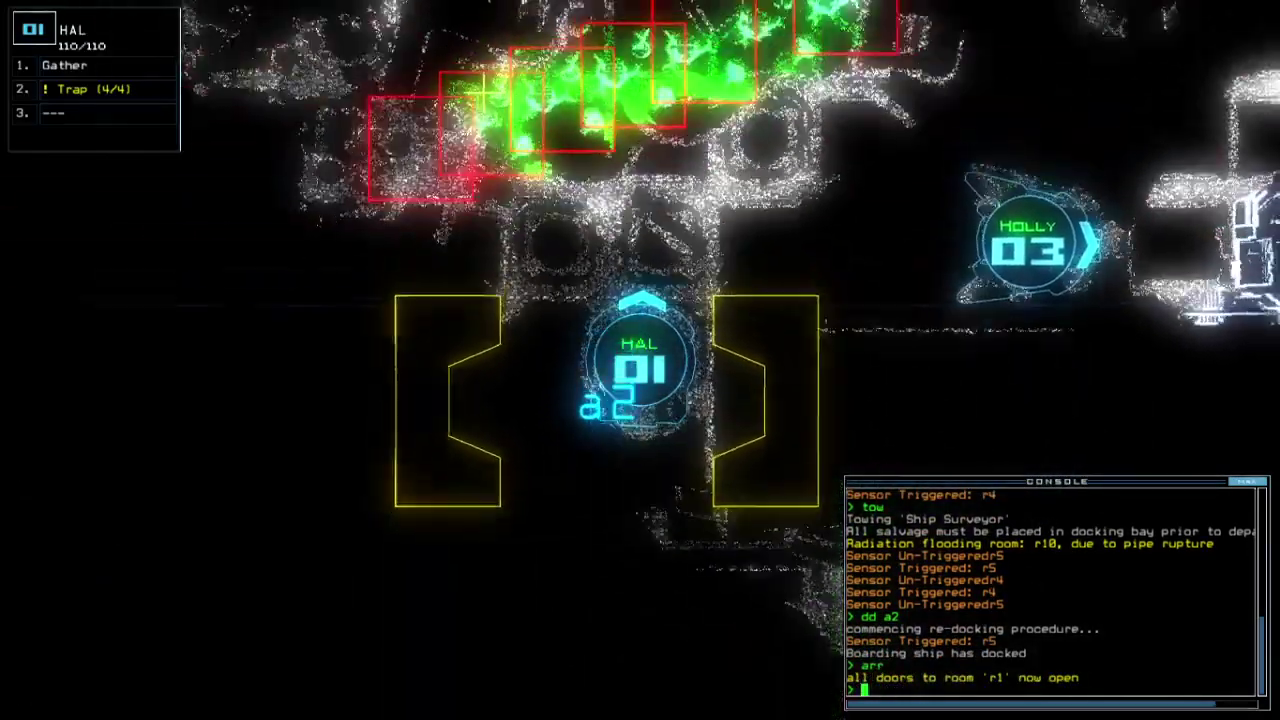
key("Up")
key("Right")
type("swap")
key("Return")
key("Escape")
type("generator")
key("Return")
type("2swap 3")
Give Orson Holly's sensor module and drop a sensor
key("Return")
key("Escape")
type("ss")
key("Return")
key("Tab")
key("Tab")
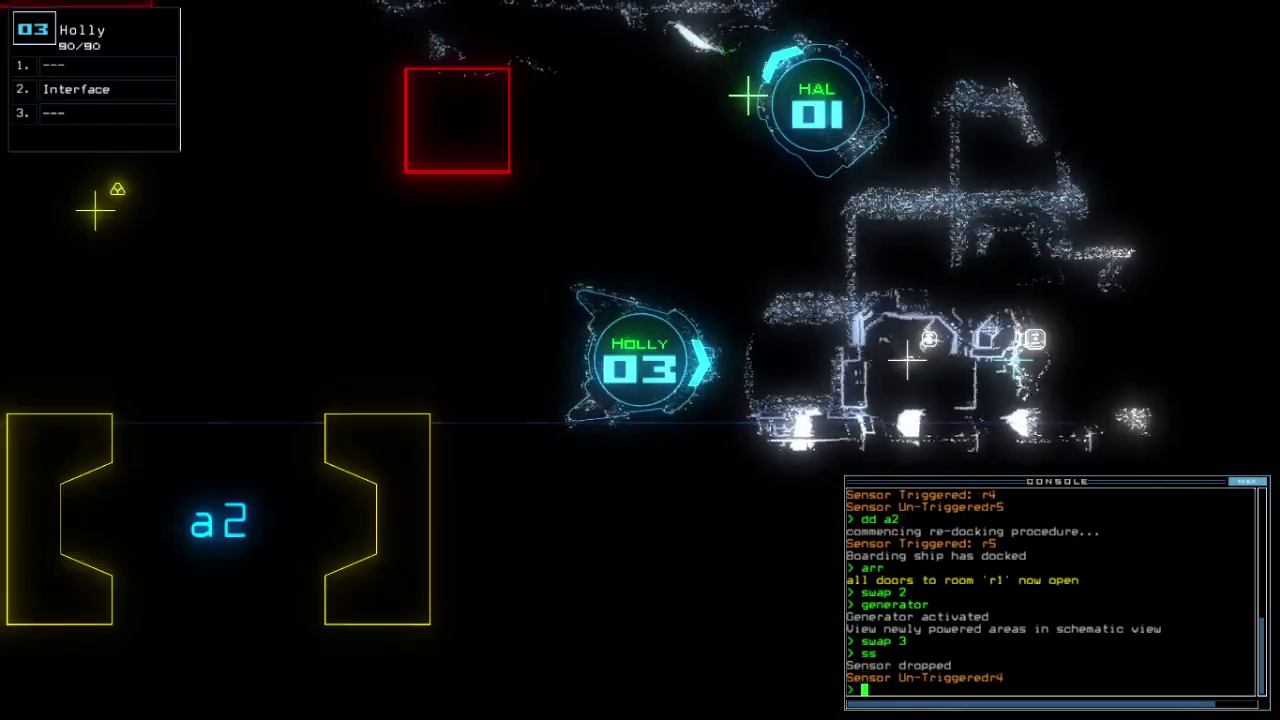
key("Tab")
Open door d4 with Orson, drop a sensor beyond it, and collect the scrap
key("2")
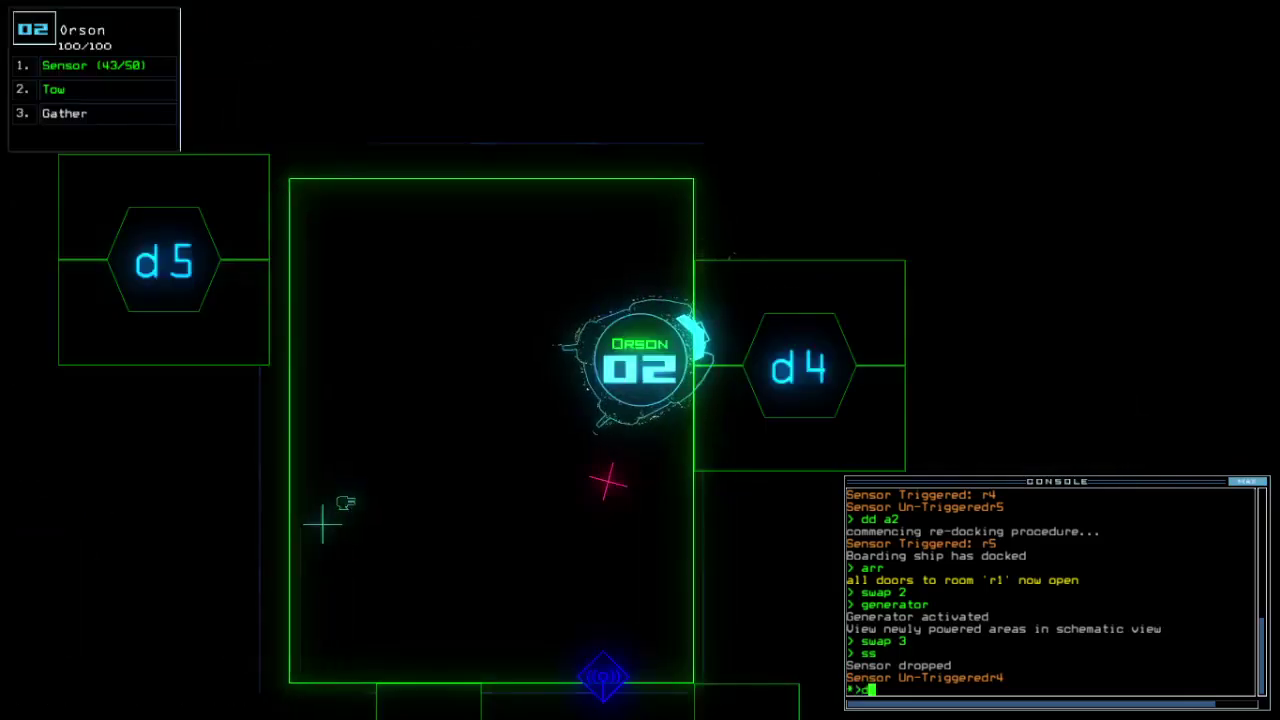
key("Return")
type("ss")
key("Return")
type("g")
key("Return")
Drive Orson through door d12 and close the four doors around the drones
key("Left")
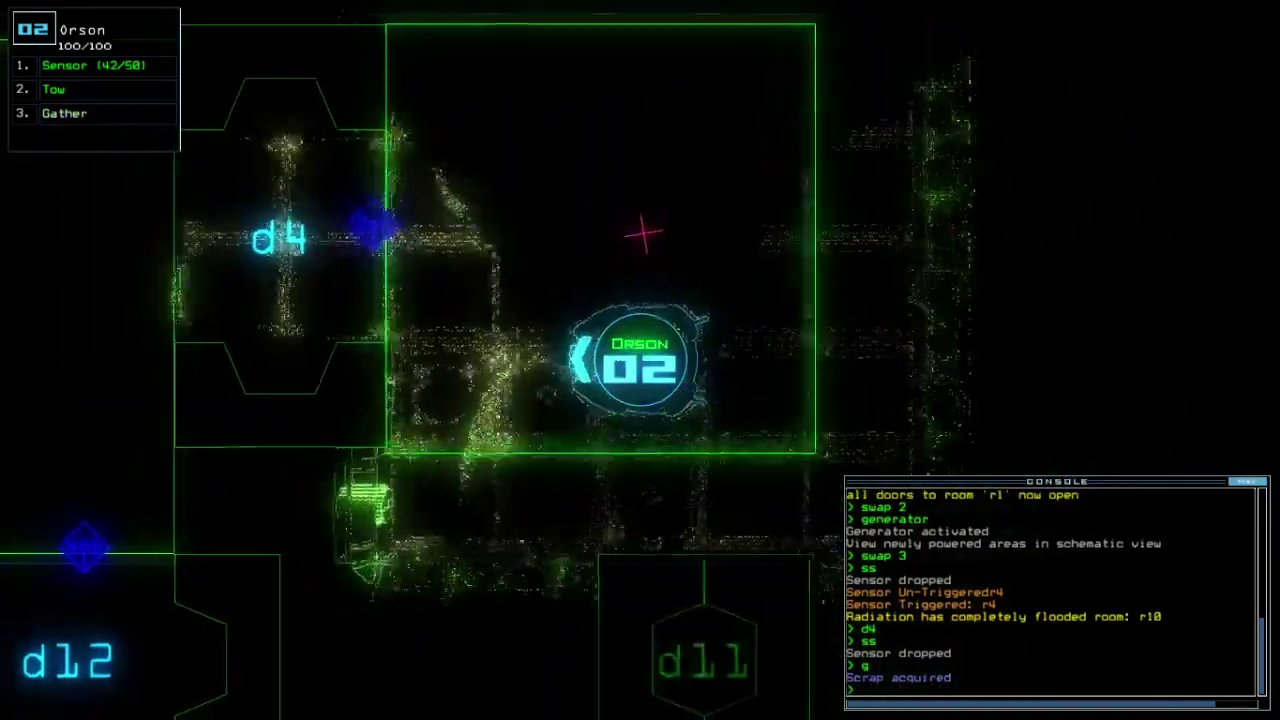
key("Tab")
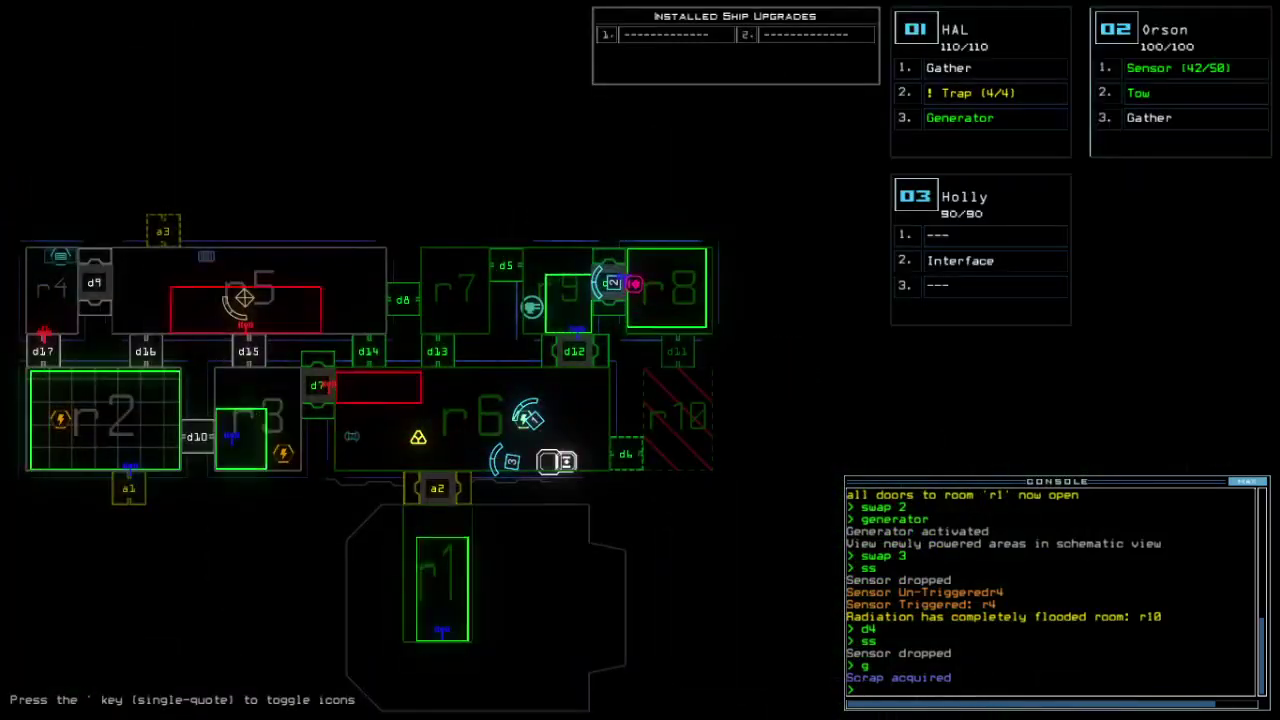
key("Tab")
type("d")
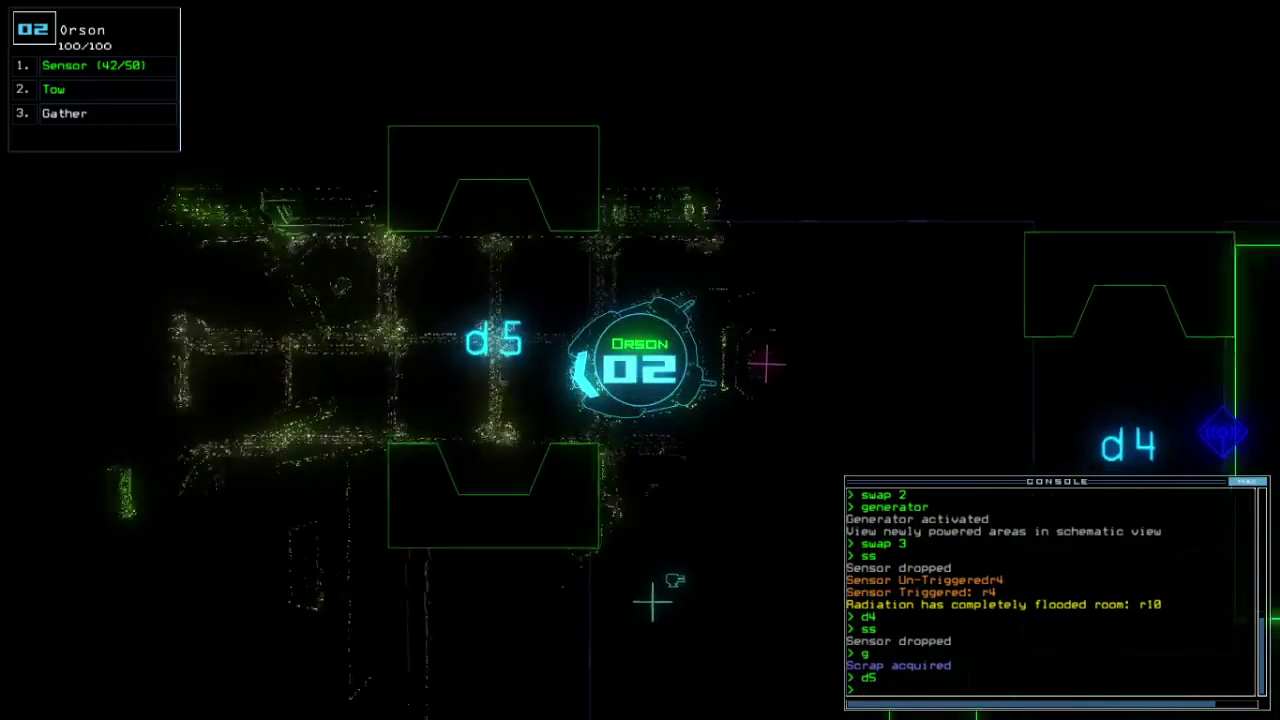
key("Down")
key("Right")
key("Down")
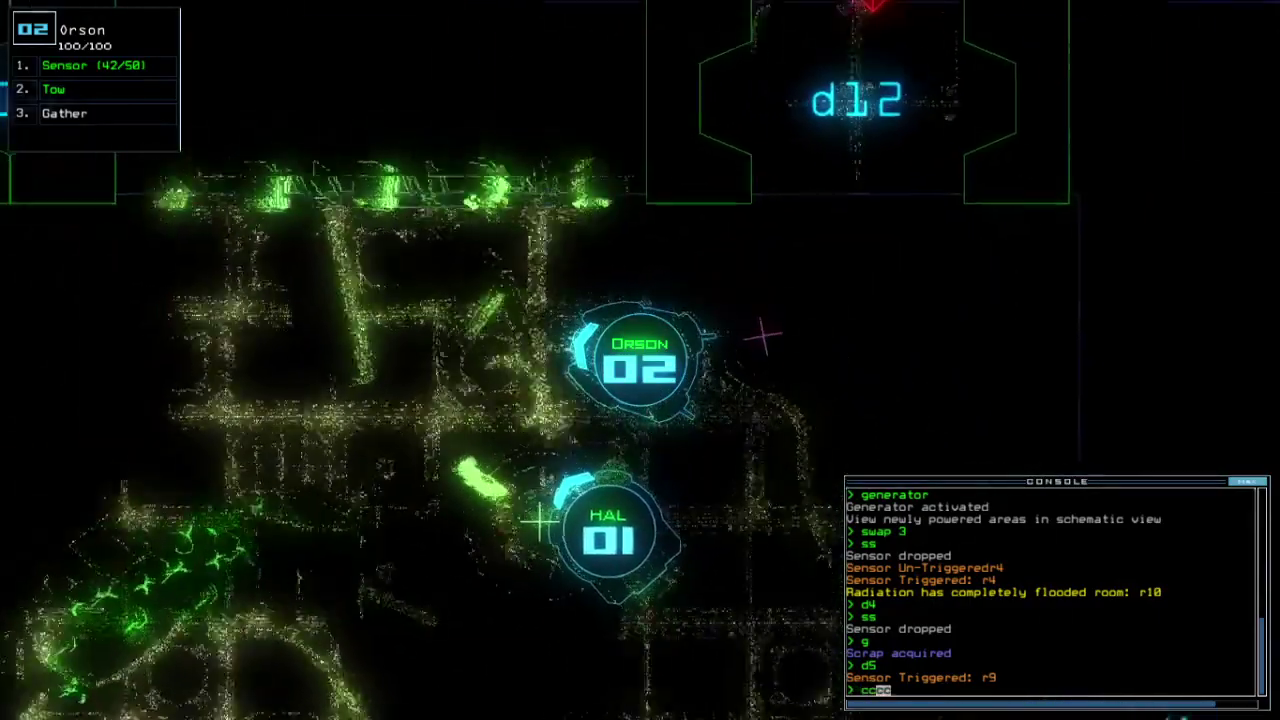
type("cccc")
key("Return")
key("Tab")
key("Tab")
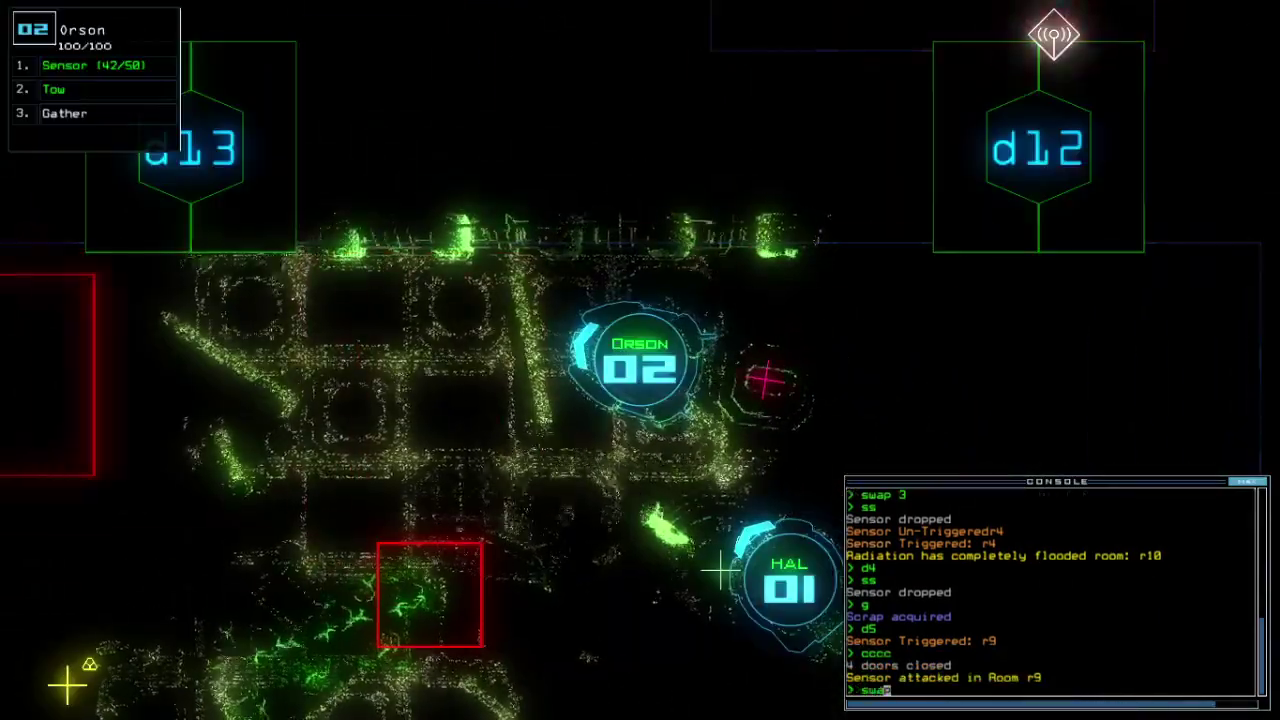
type("p")
Give Orson the Interface upgrade, trade HAL's Trap with Holly, and open door d13
key("Return")
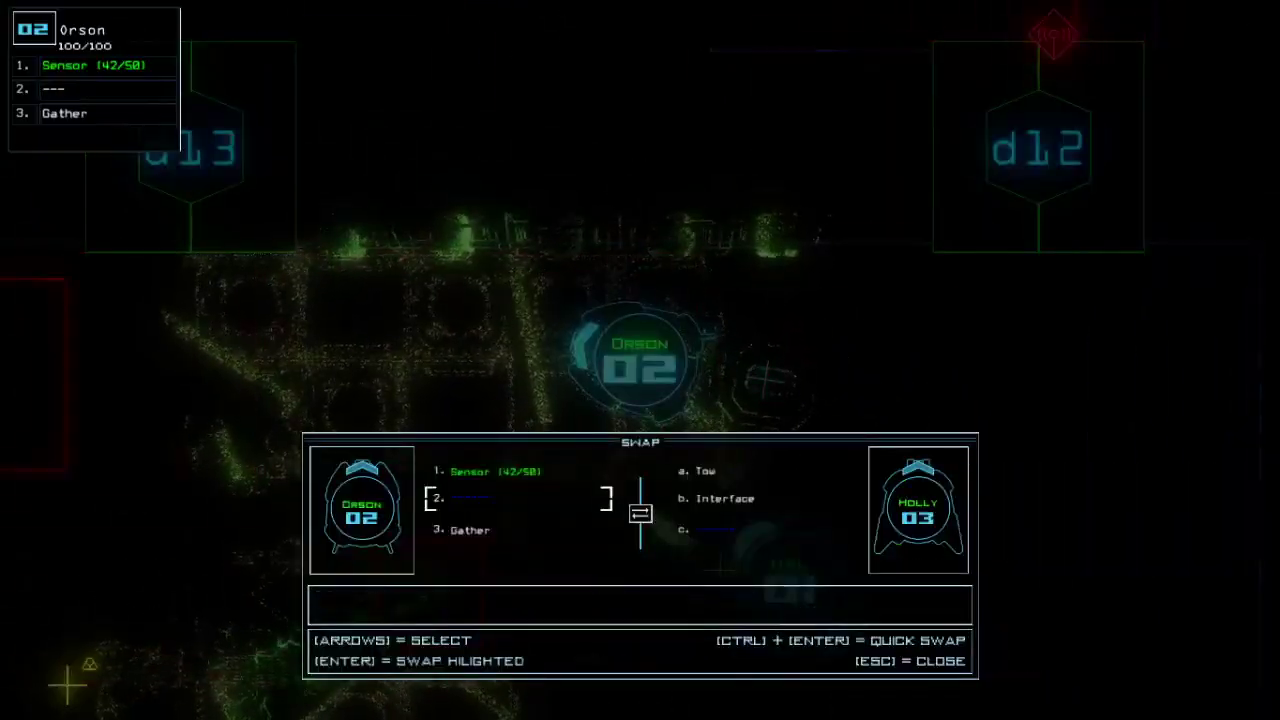
key("Escape")
key("1")
key("Return")
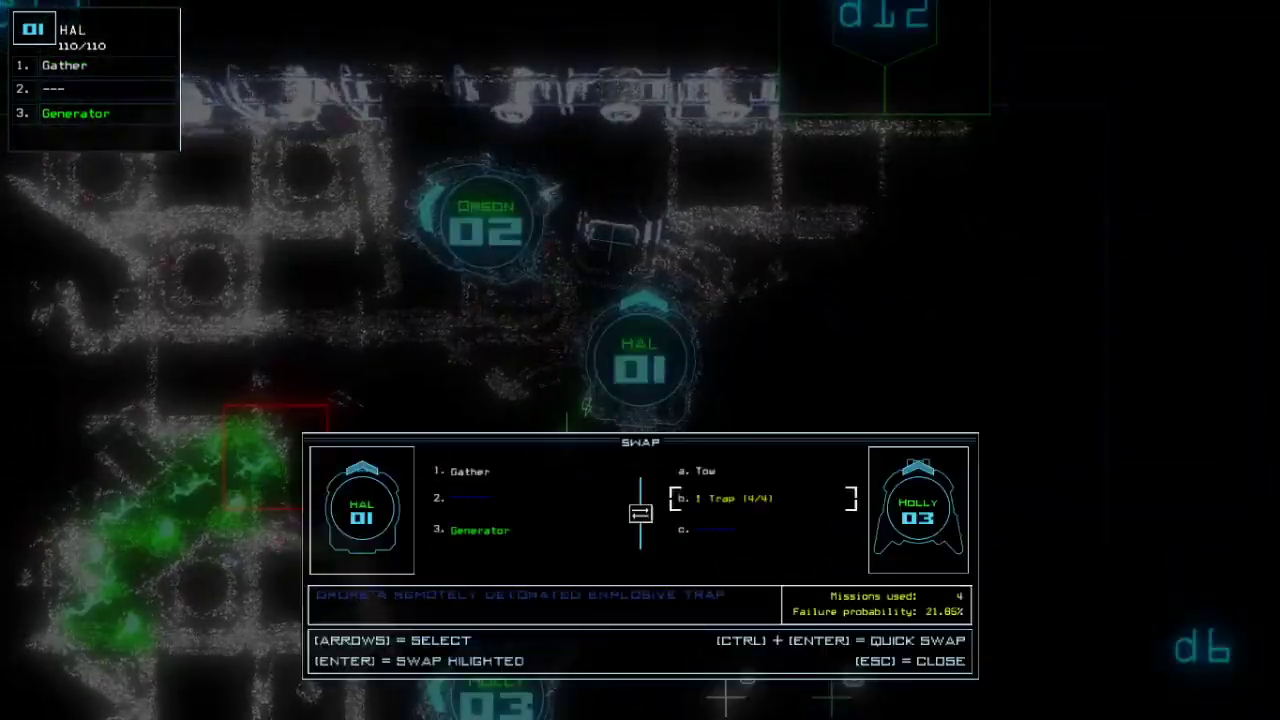
key("Escape")
type("to")
type("2")
type("d13")
key("Return")
type("ss")
Drop a sensor, kill the enemy with ship defenses, open d5 and collect scrap
key("Return")
type("def")
key("Return")
type("df")
key("Return")
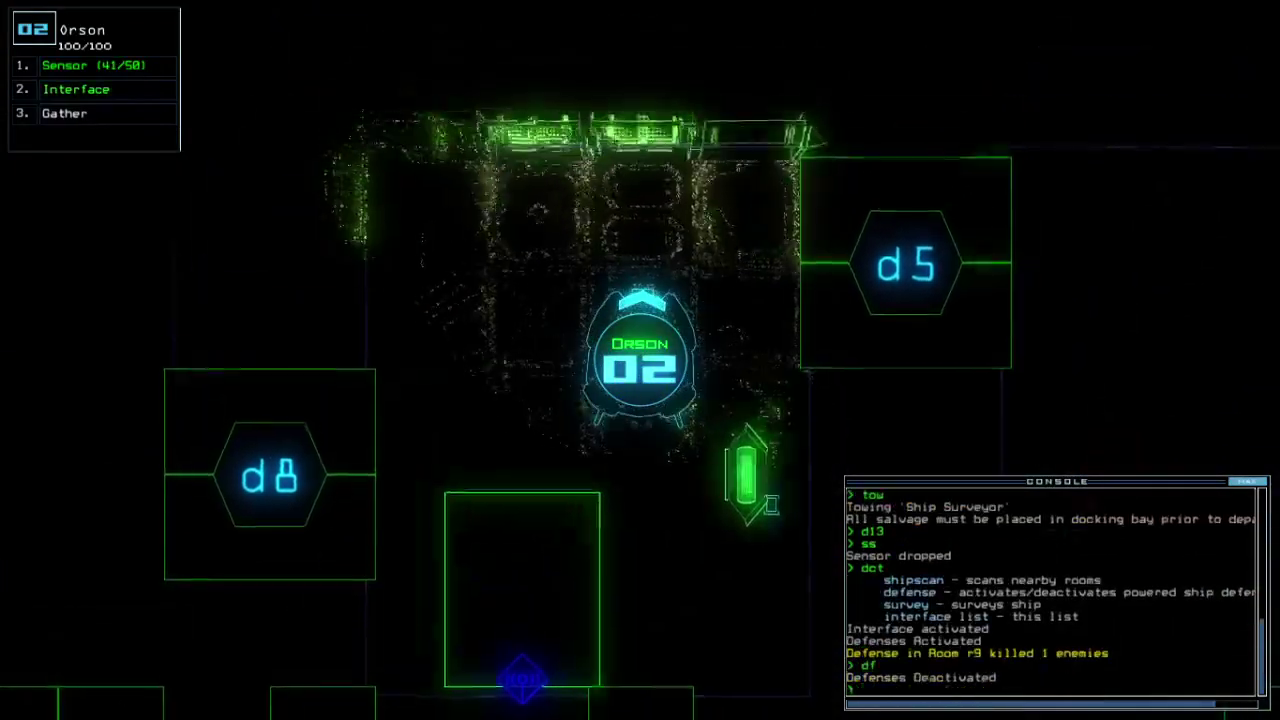
type("d5")
key("Return")
type("g")
key("Return")
type("d12")
Open doors d12 and d6, closing the doors behind the drones each time
key("Return")
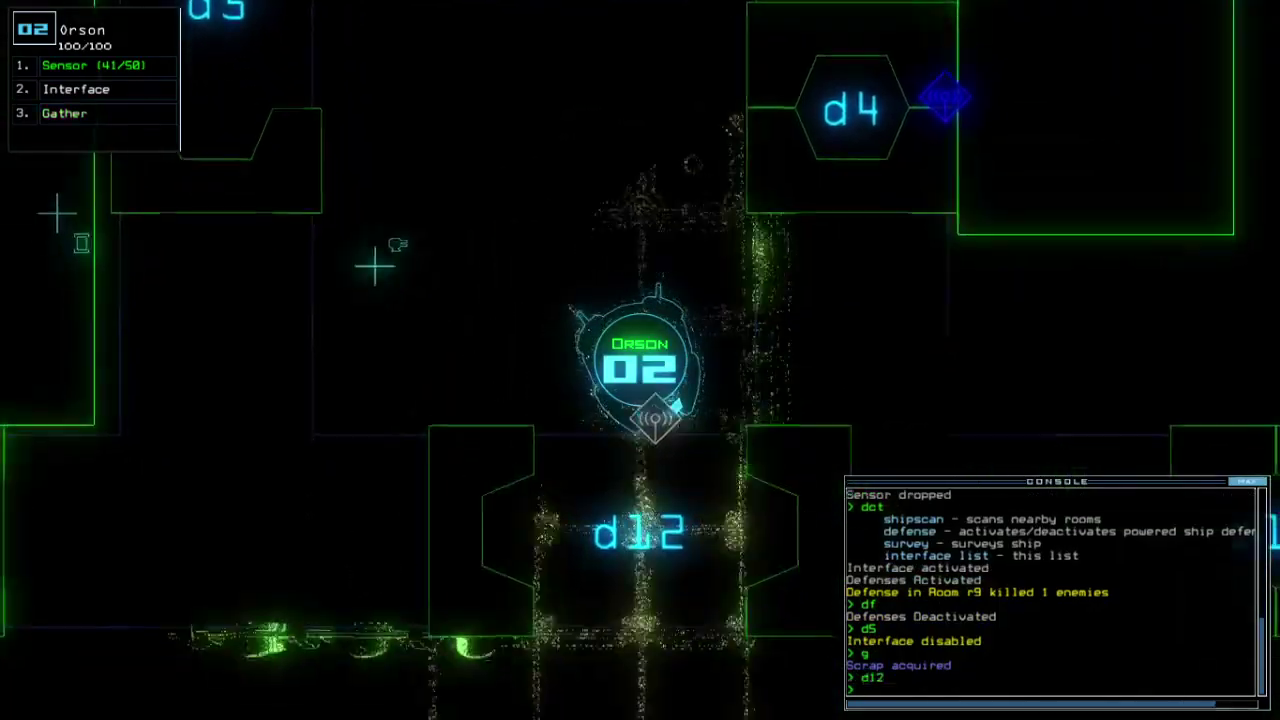
type("cccc")
key("Return")
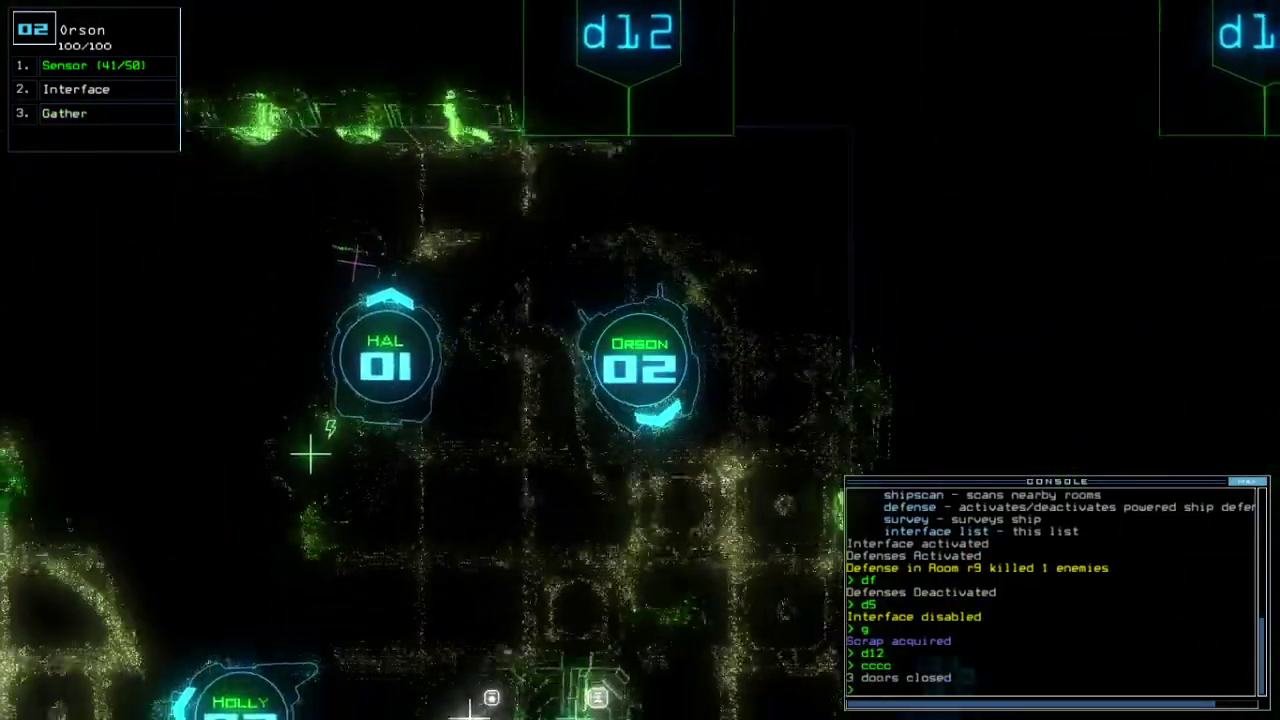
key("Tab")
key("Tab")
key("Tab")
key("Tab")
key("Tab")
key("Tab")
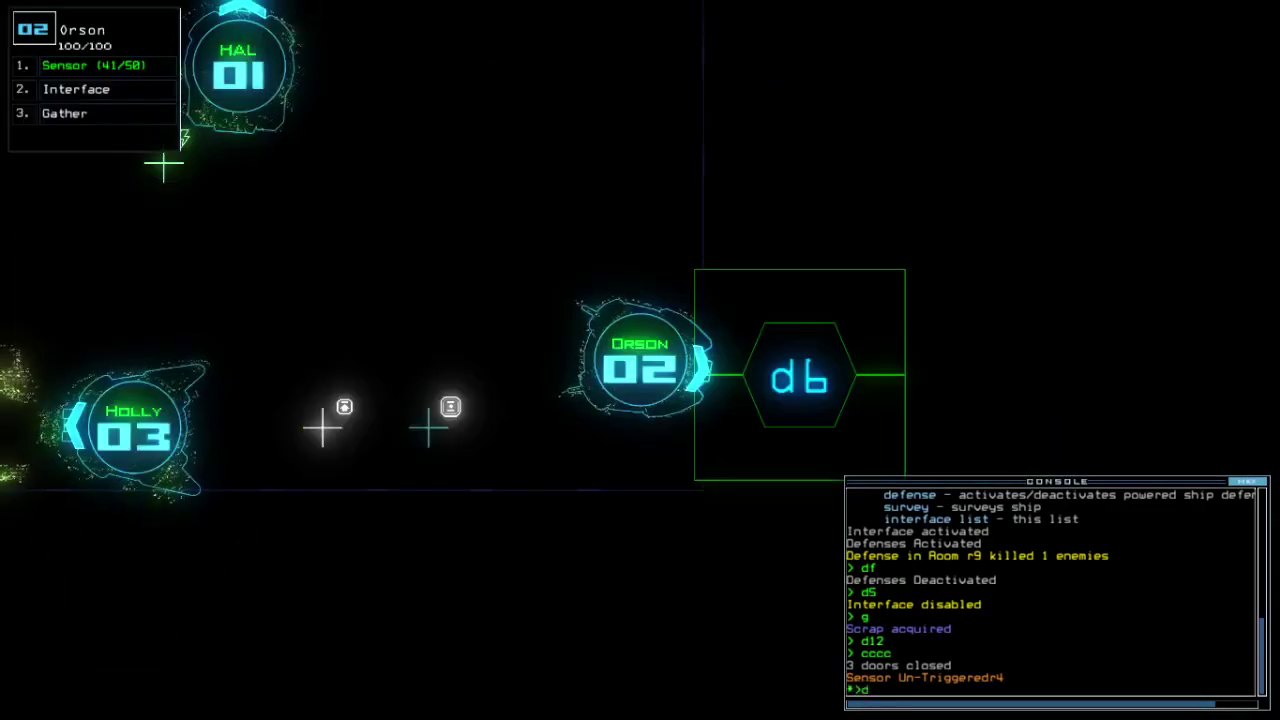
key("Return")
key("Tab")
type("cccc")
key("Return")
key("Tab")
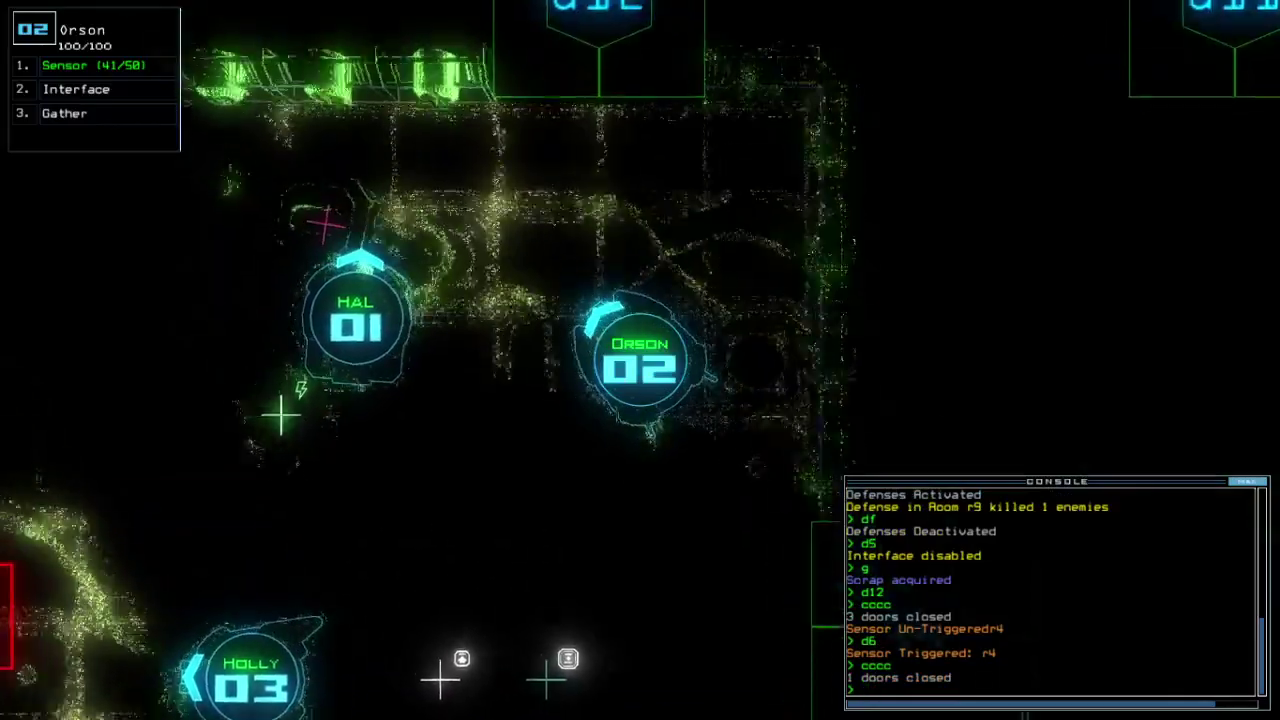
Open door d13 and drive Orson up through it
key("Left")
key("3")
type("2")
type("d13")
key("Return")
key("Up")
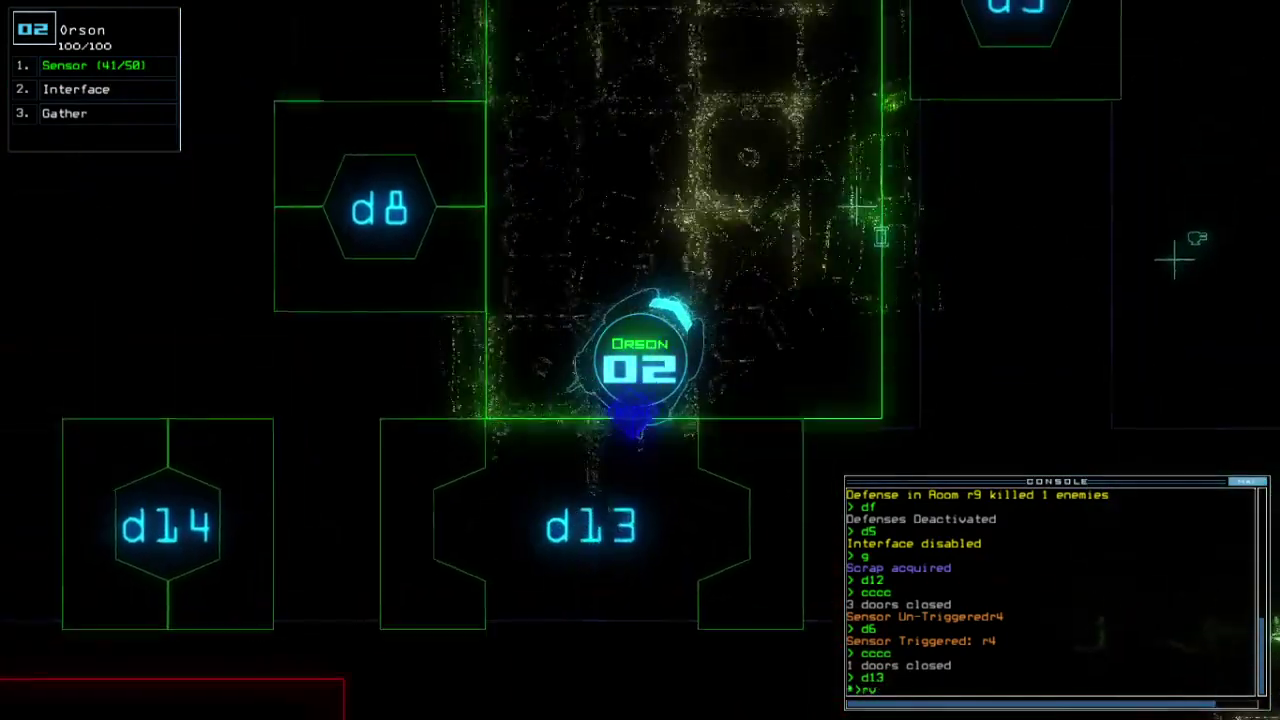
type("rv")
Scan nearby rooms via the interface, then drive Orson into r6 and gather its scrap
key("Return")
key("Tab")
key("3")
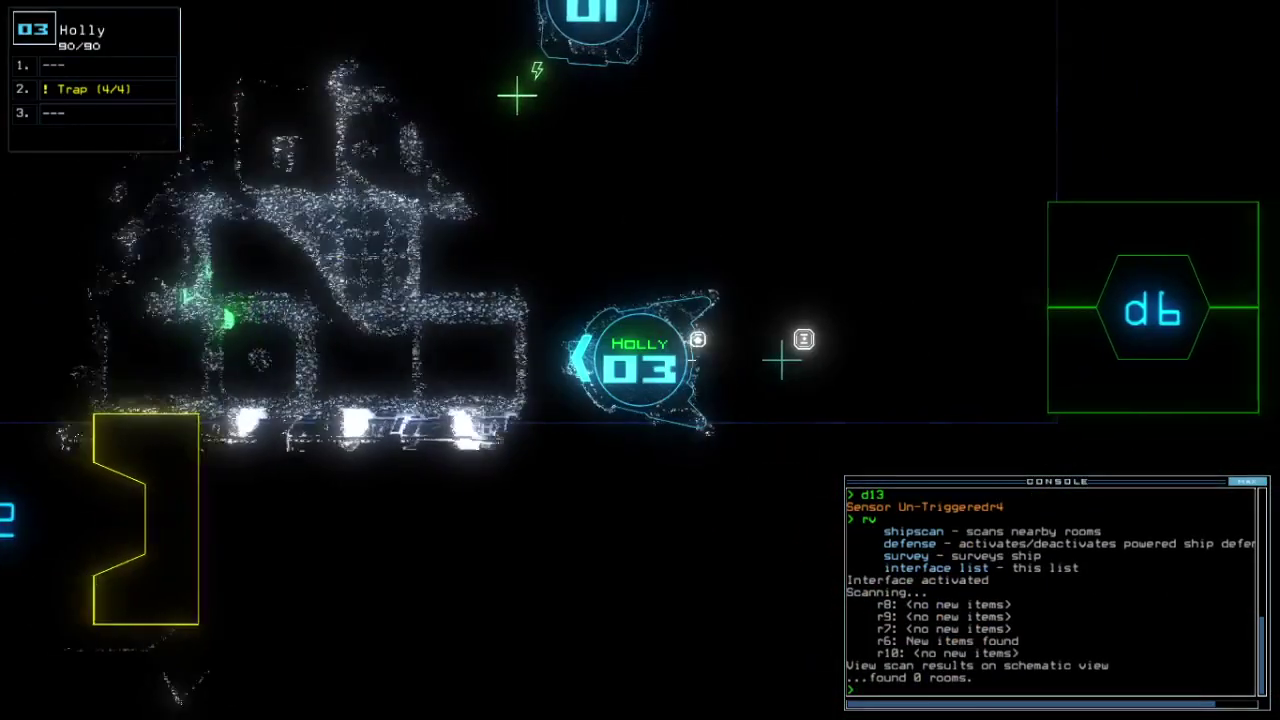
key("2")
key("Down")
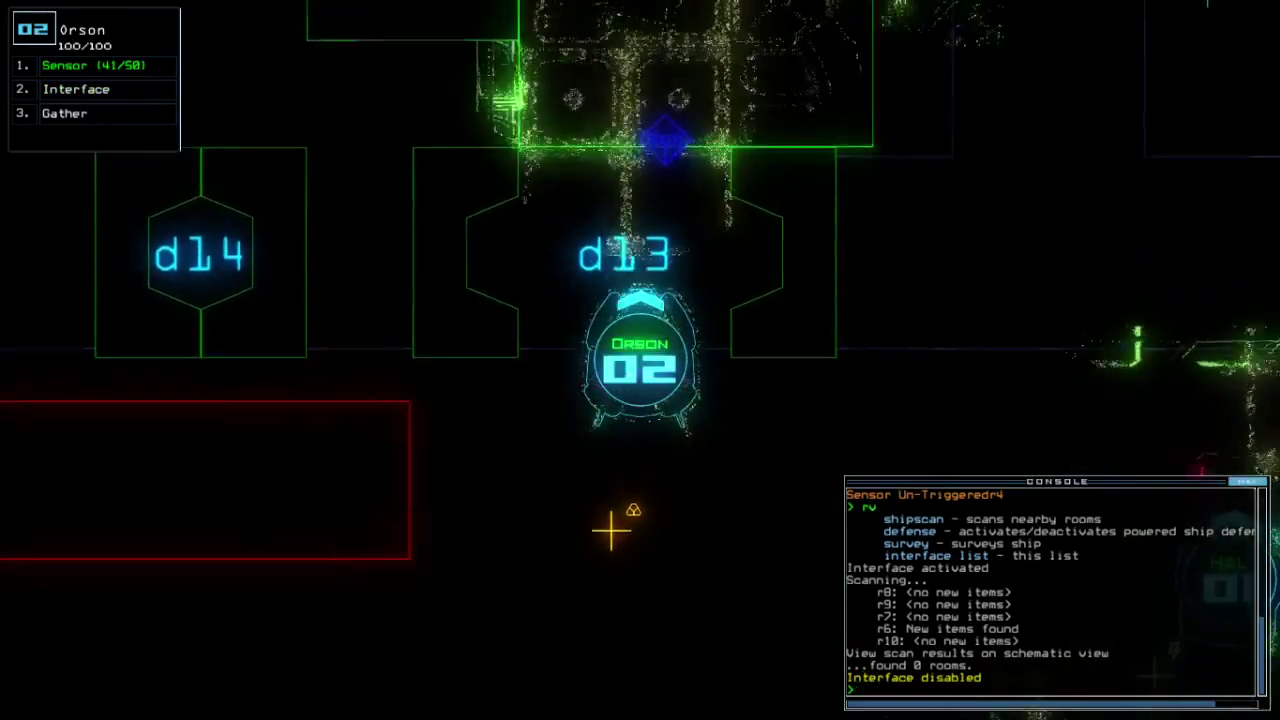
type("gather")
key("Return")
key("Tab")
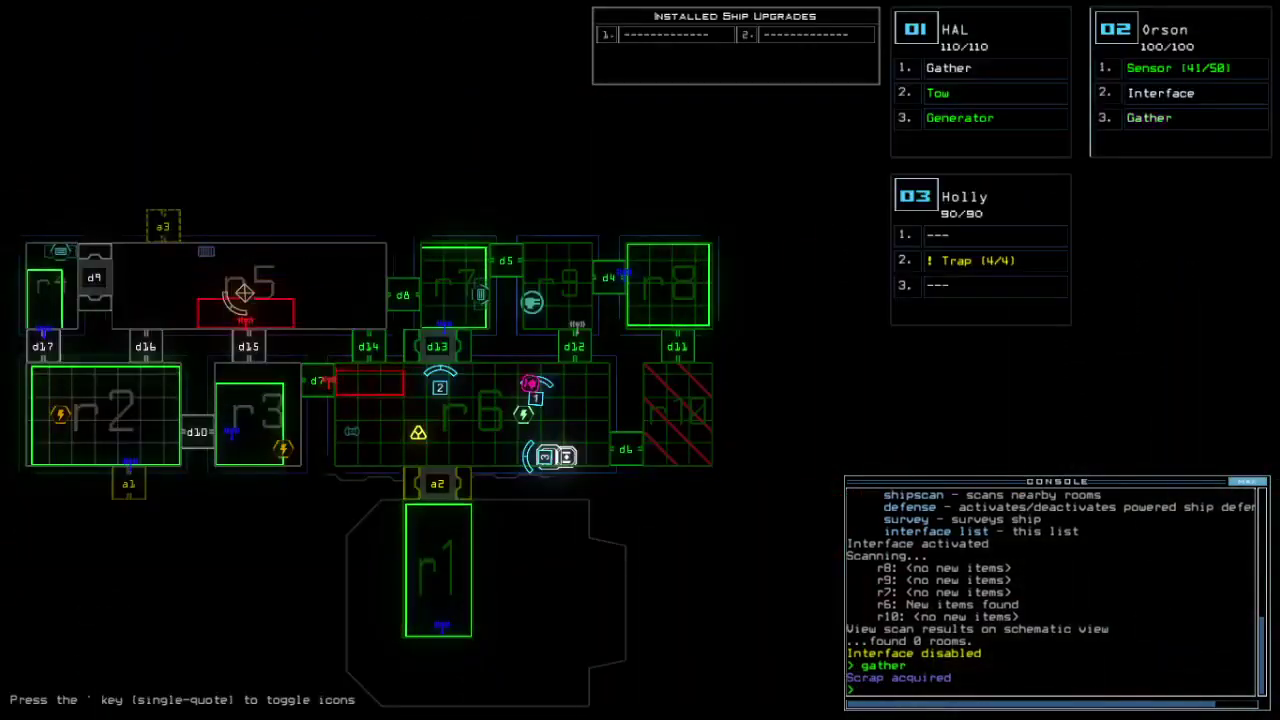
key("Tab")
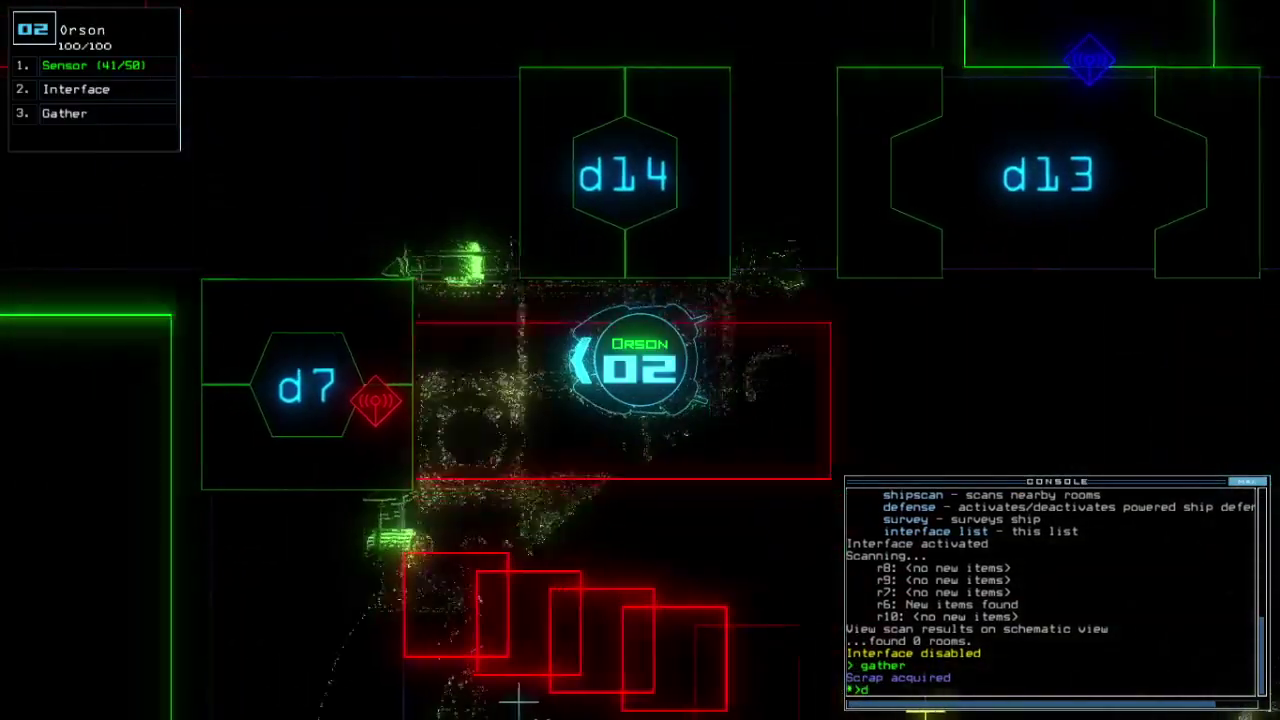
Open door d7 with Orson and drive HAL left and down toward it
key("Left")
key("Tab")
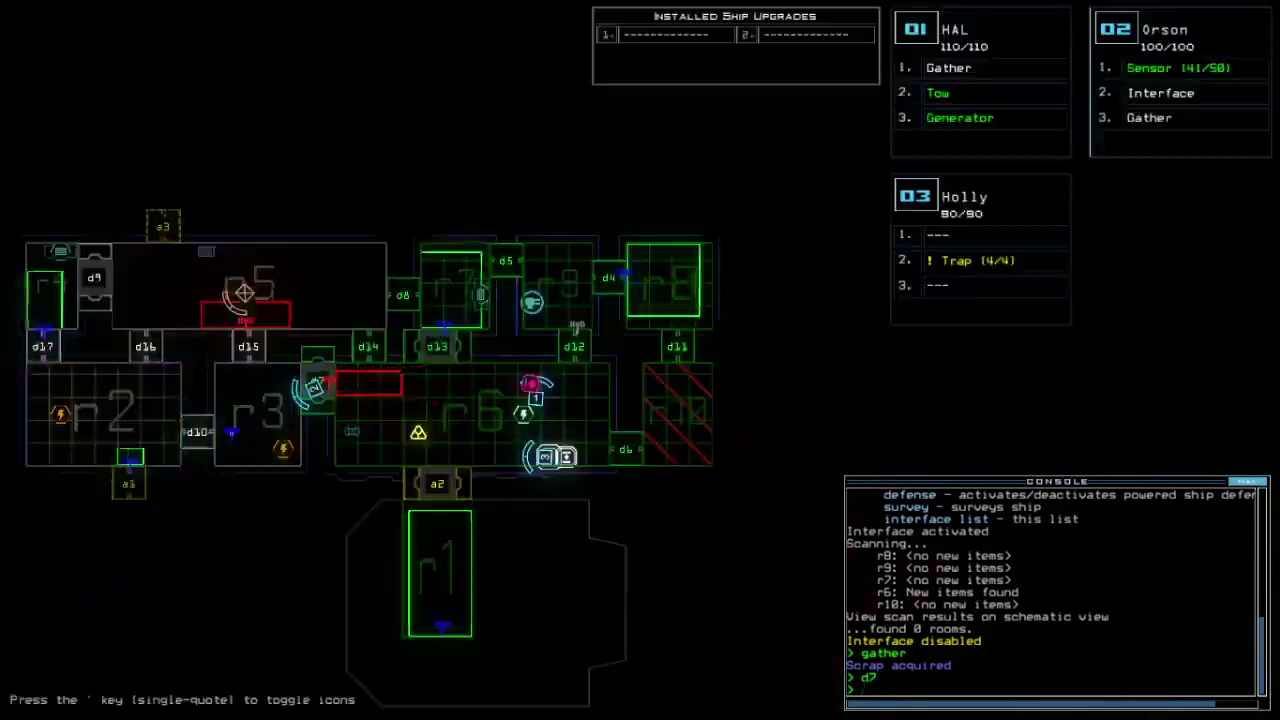
key("Tab")
key("Left")
key("Down")
Drive HAL and Holly up through the ship toward door d7
key("Up")
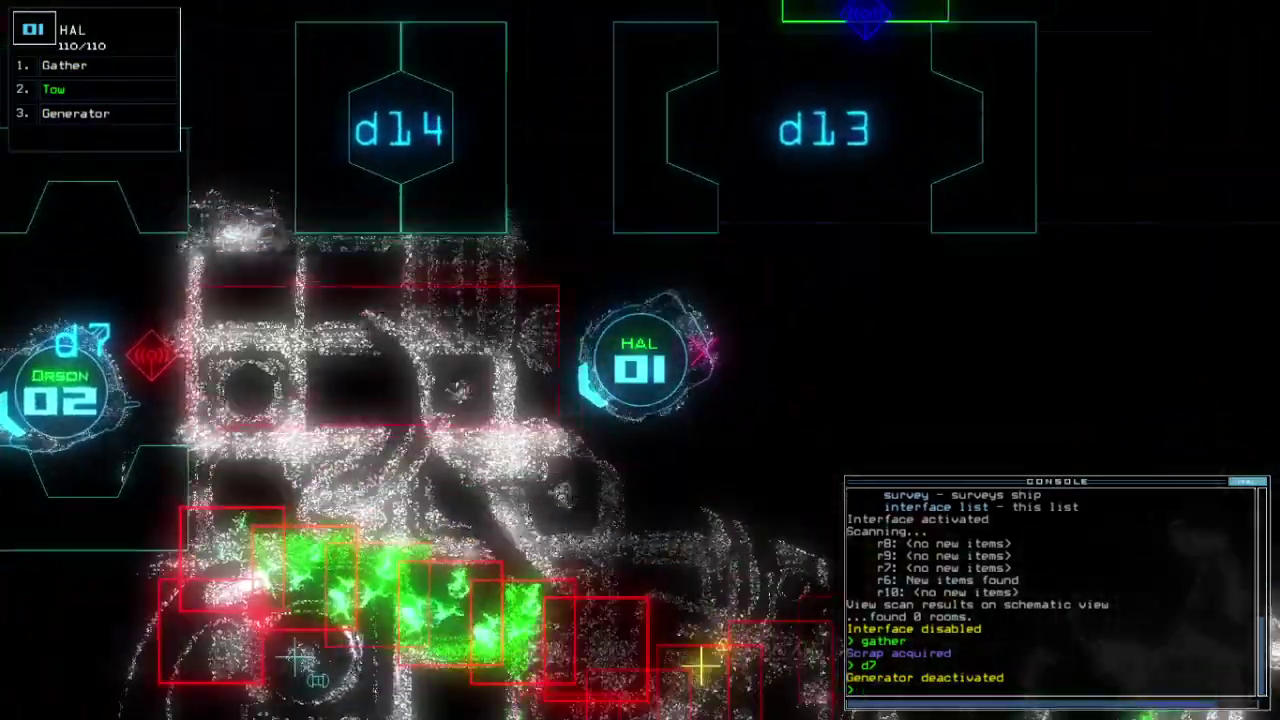
key("Left")
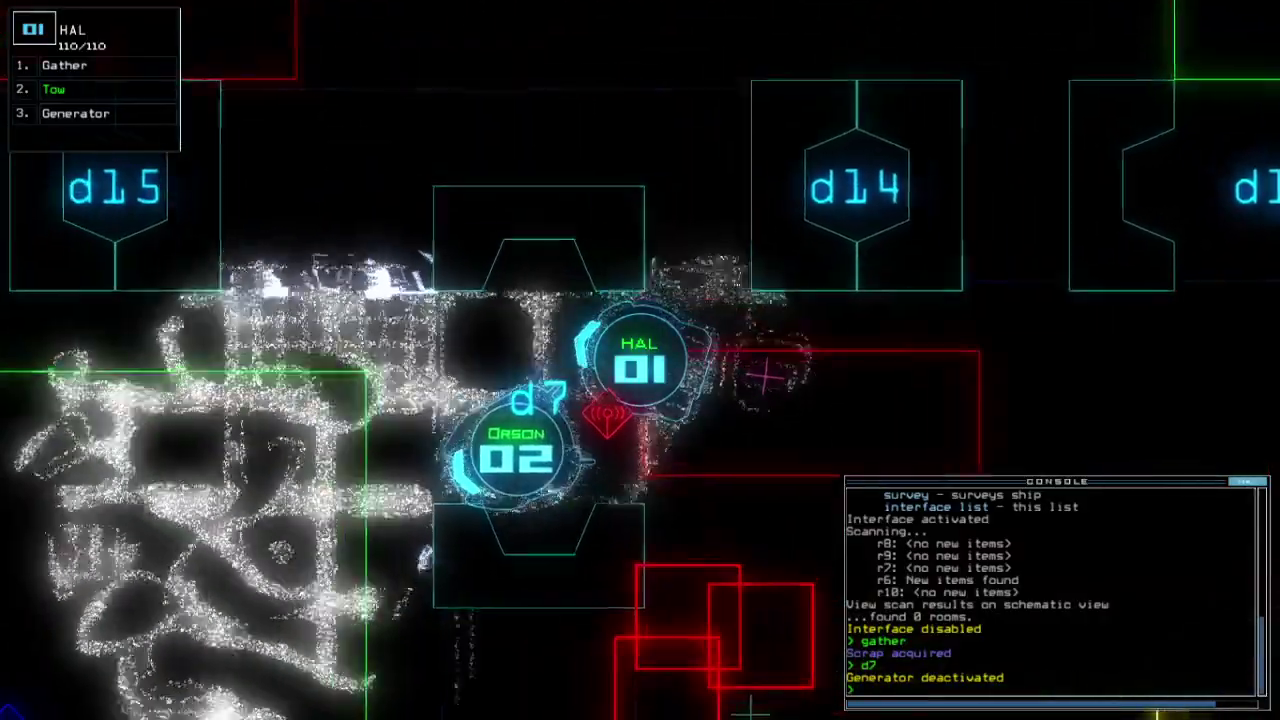
key("Tab")
key("3")
key("Up")
key("1")
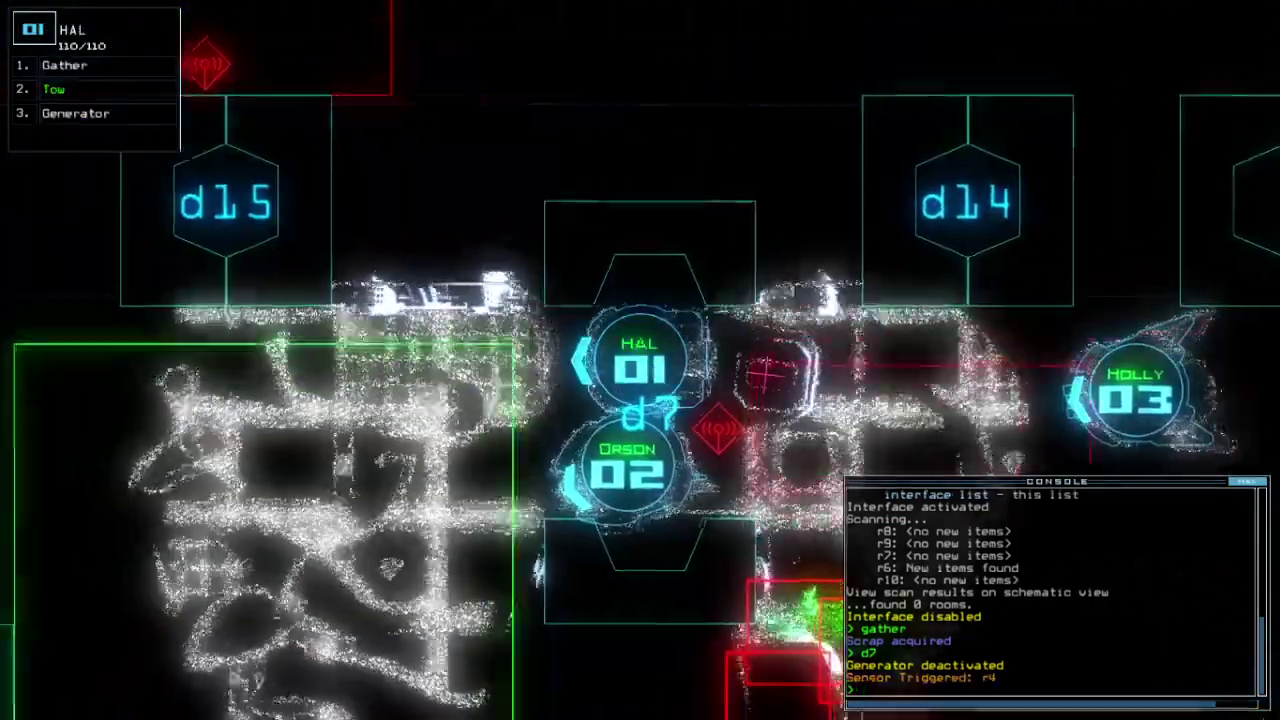
key("Tab")
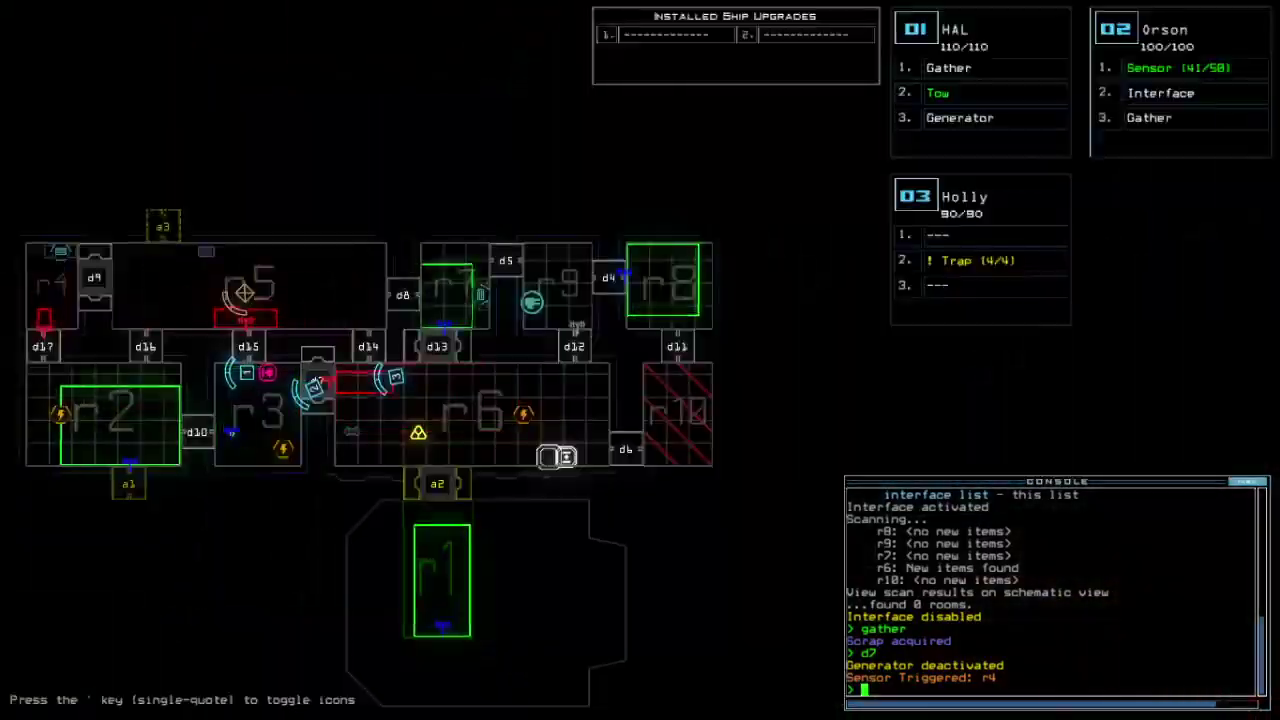
key("Tab")
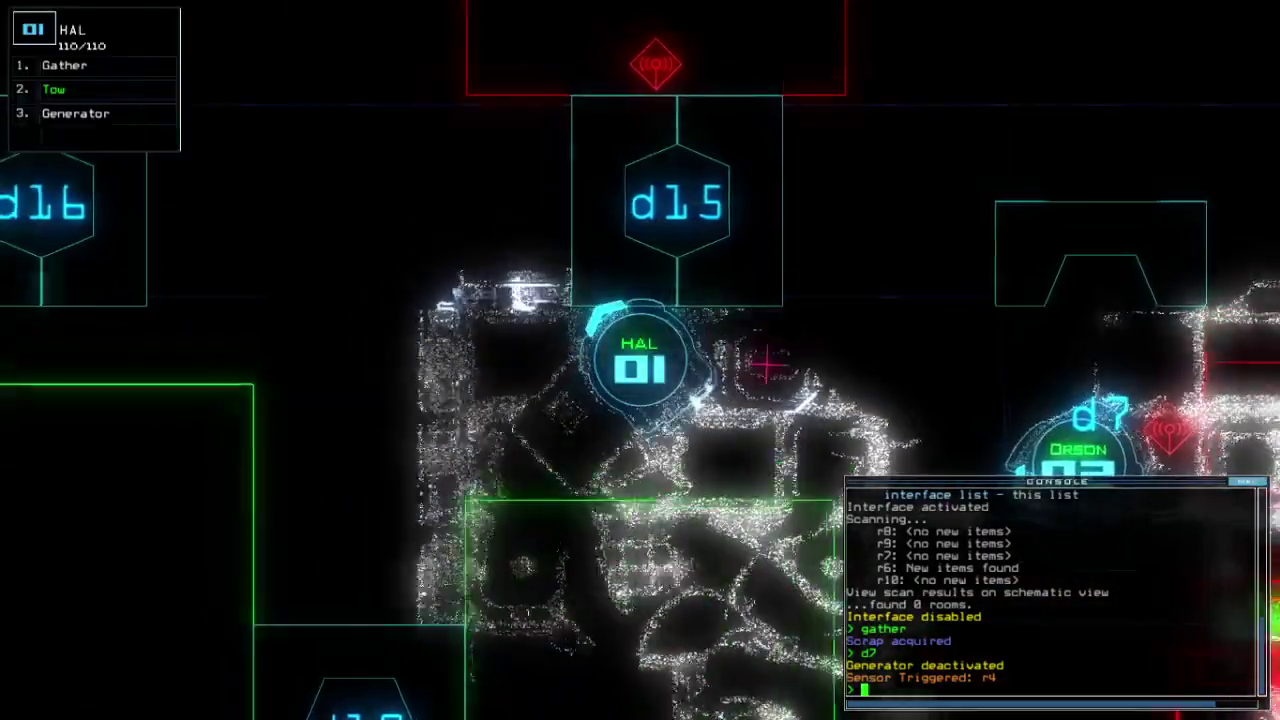
Bring Holly west to the other drones, move HAL south, and reactivate the generator
key("2")
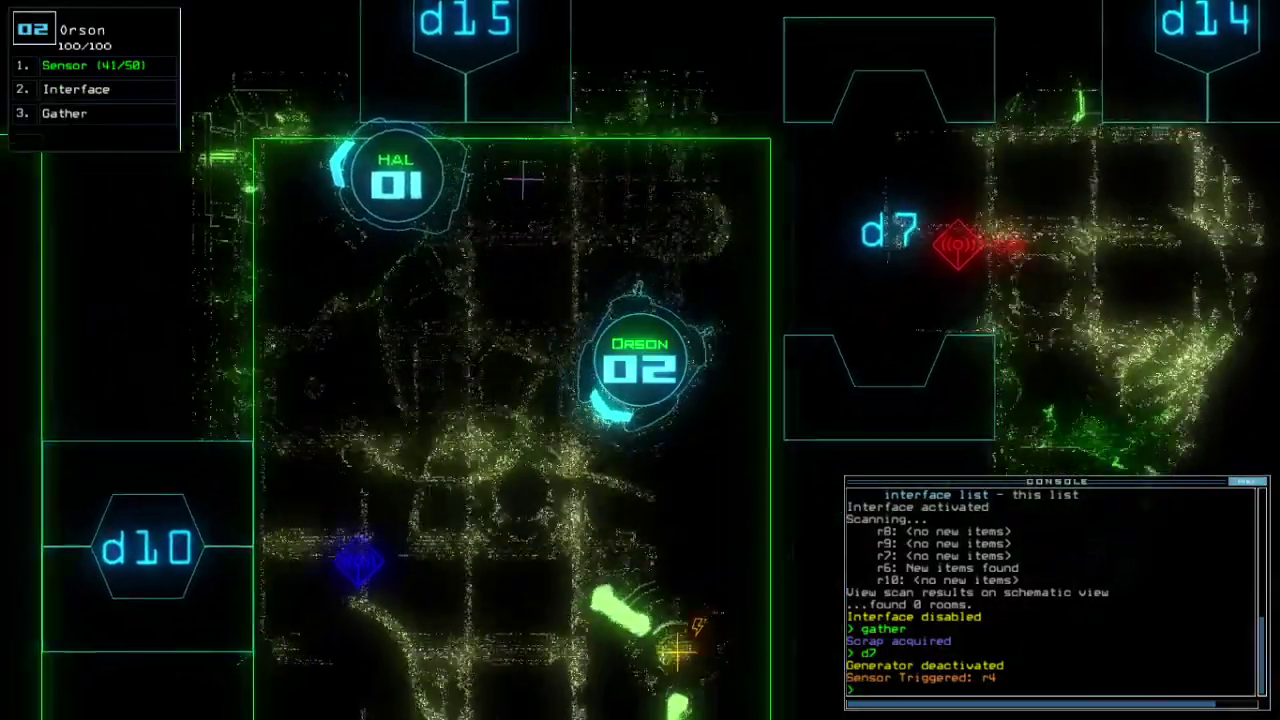
key("Tab")
key("3")
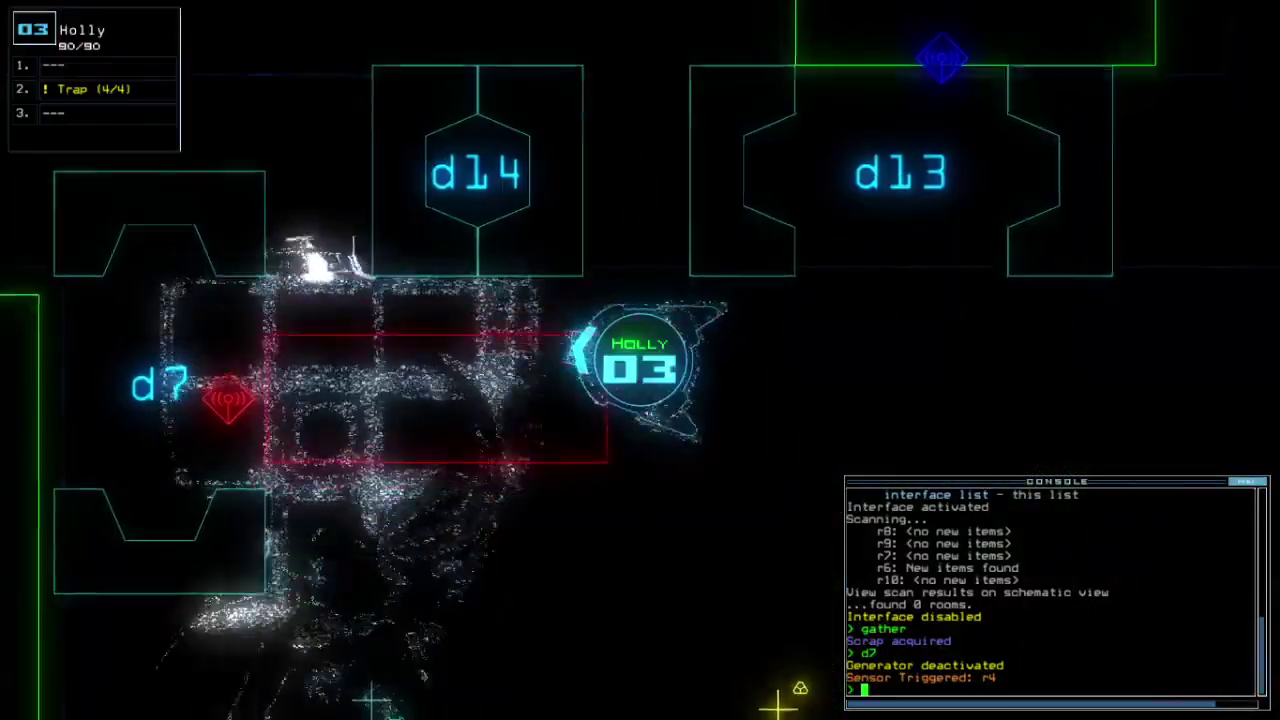
key("Left")
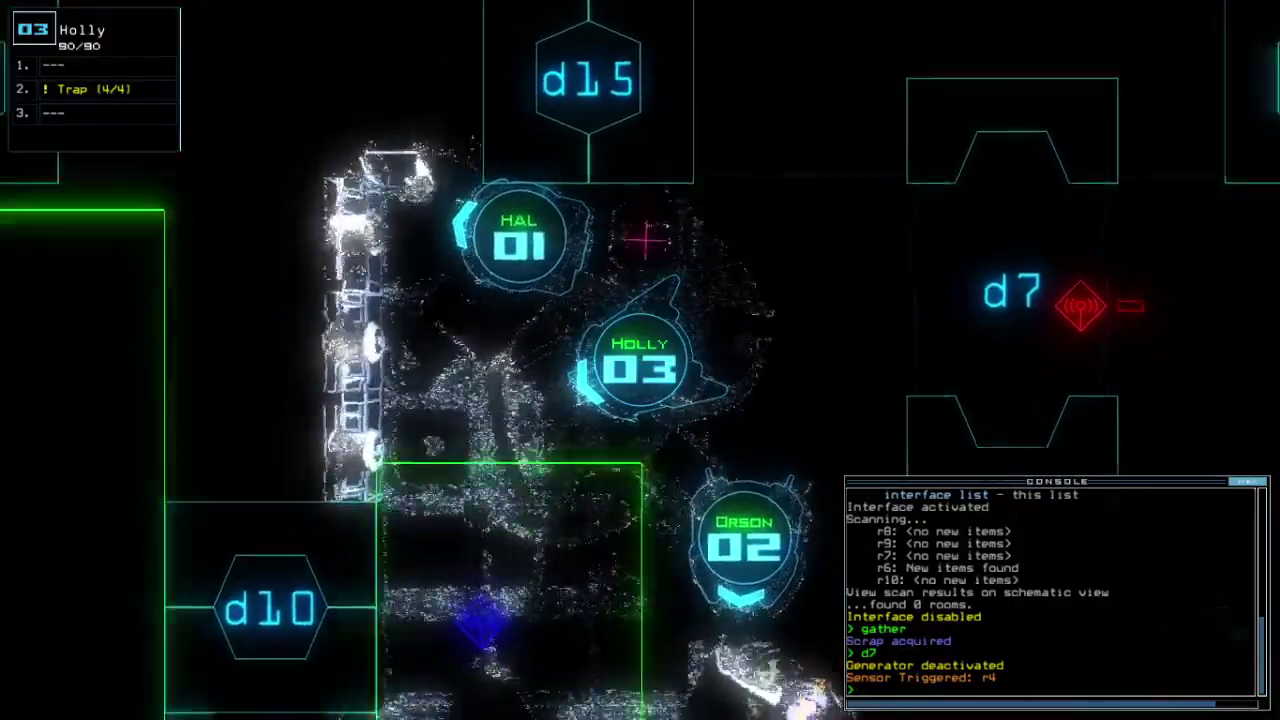
key("2")
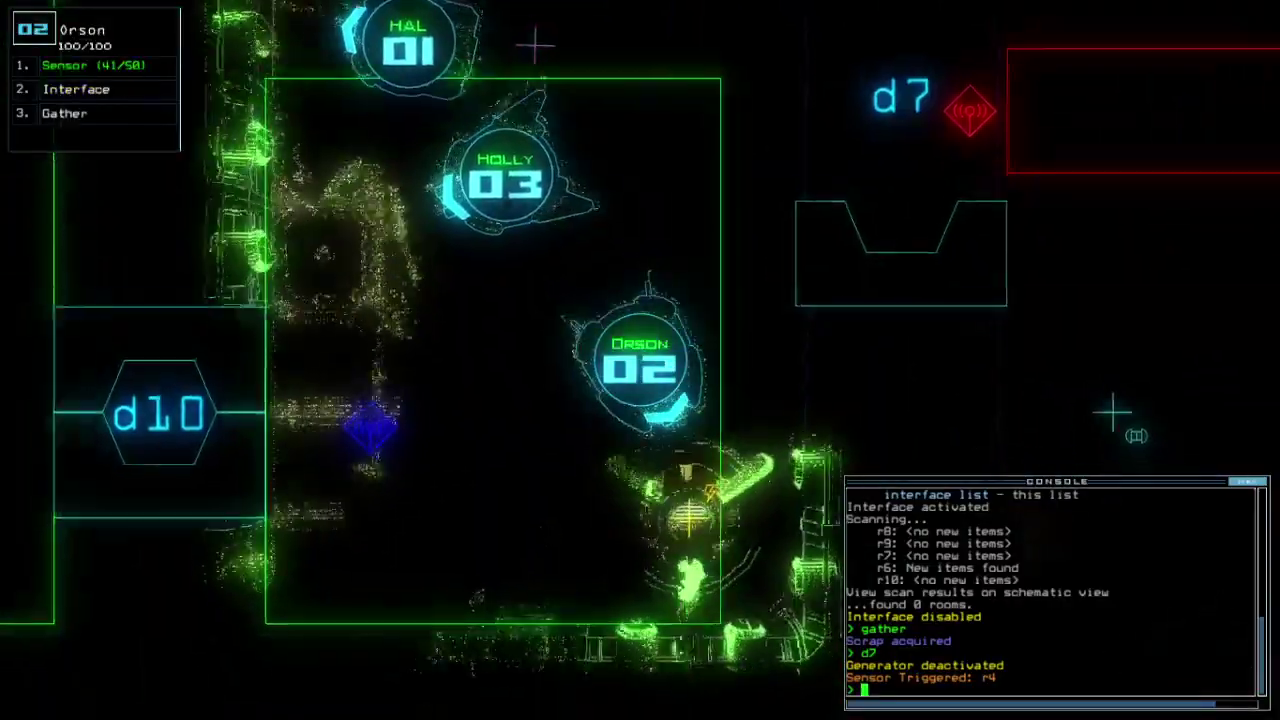
key("1")
key("Down")
type("generator")
key("Return")
Open door d10 and redock the boarding ship at airlock a1
key("Tab")
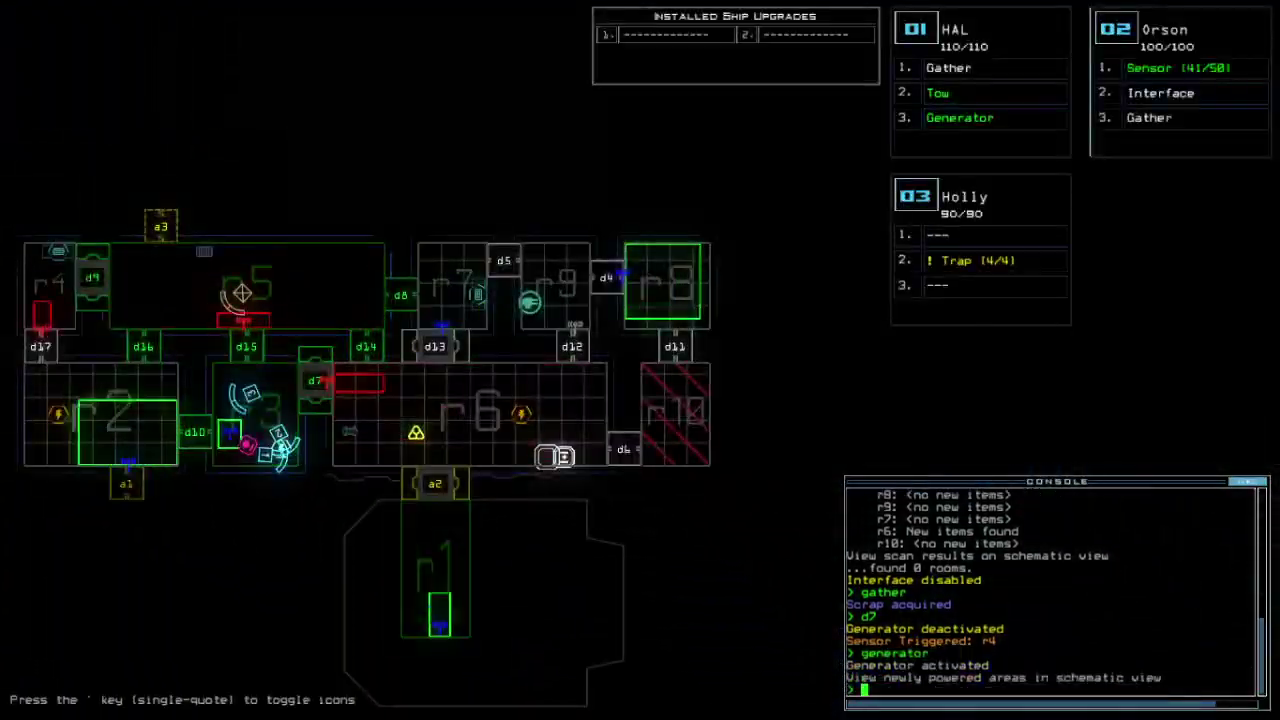
type("d10")
key("Return")
type("dd a1")
key("Return")
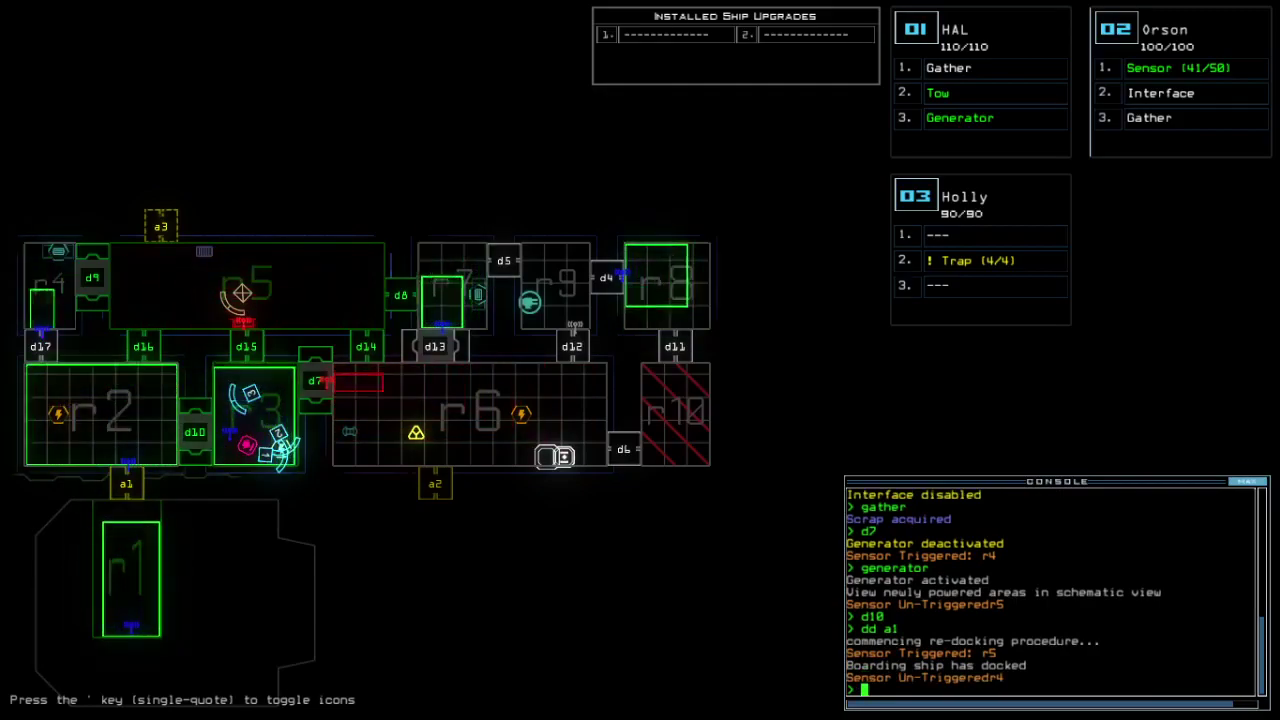
type("arr")
Open all doors to r1, recall all drones there, and end the mission
key("Return")
type("end")
key("Return")
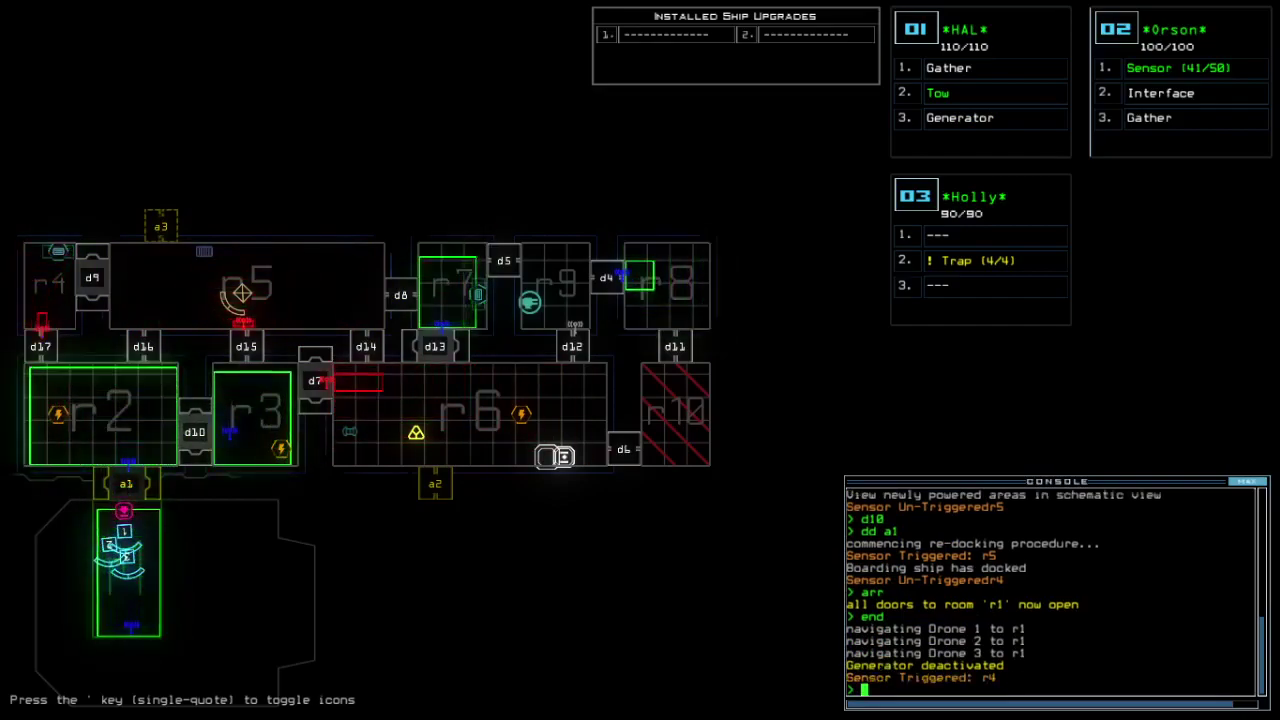
type("ou")
key("BackSpace")
key("BackSpace")
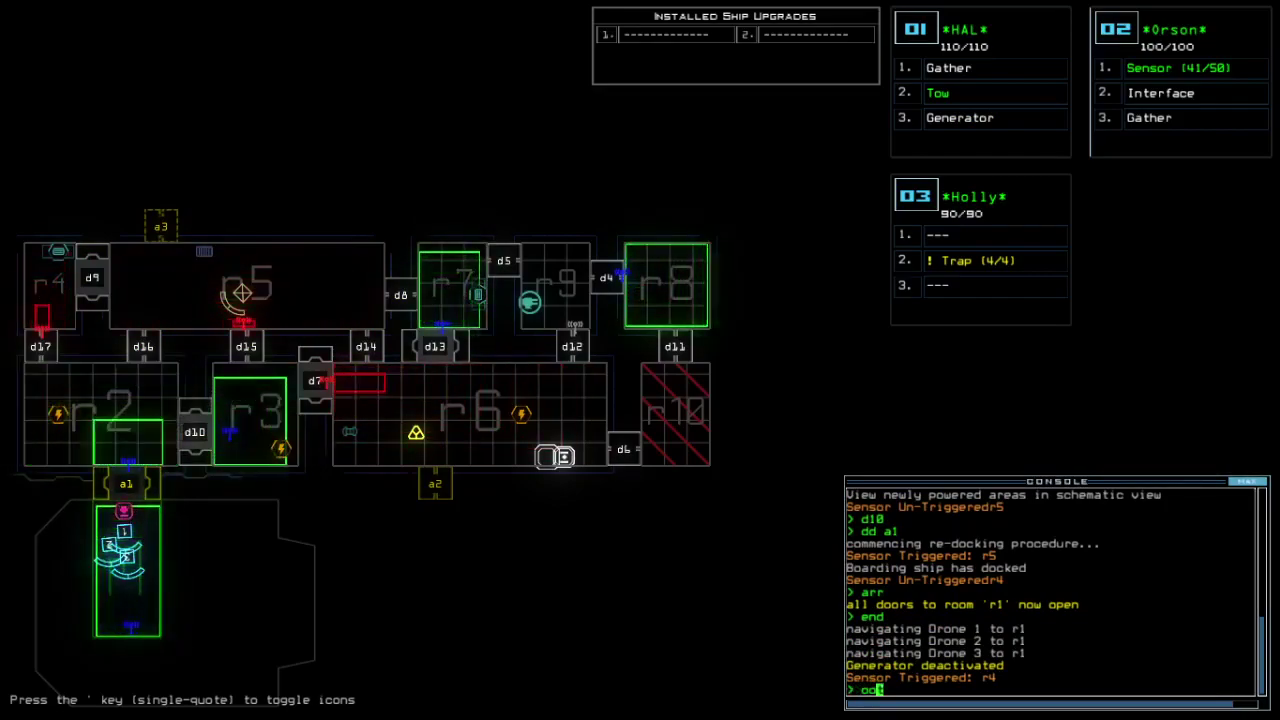
type("odt")
key("Return")
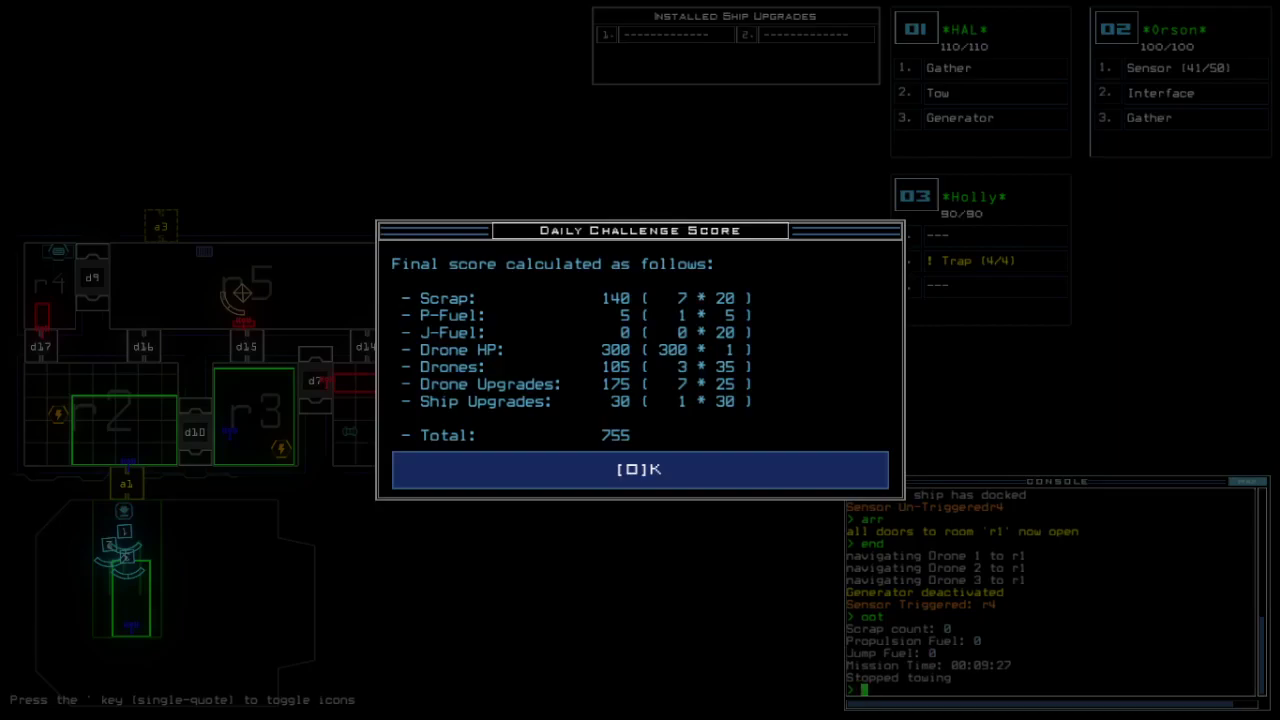
Dismiss the 755 score breakdown to show the 02/19/2021 daily leaderboard
key("o")
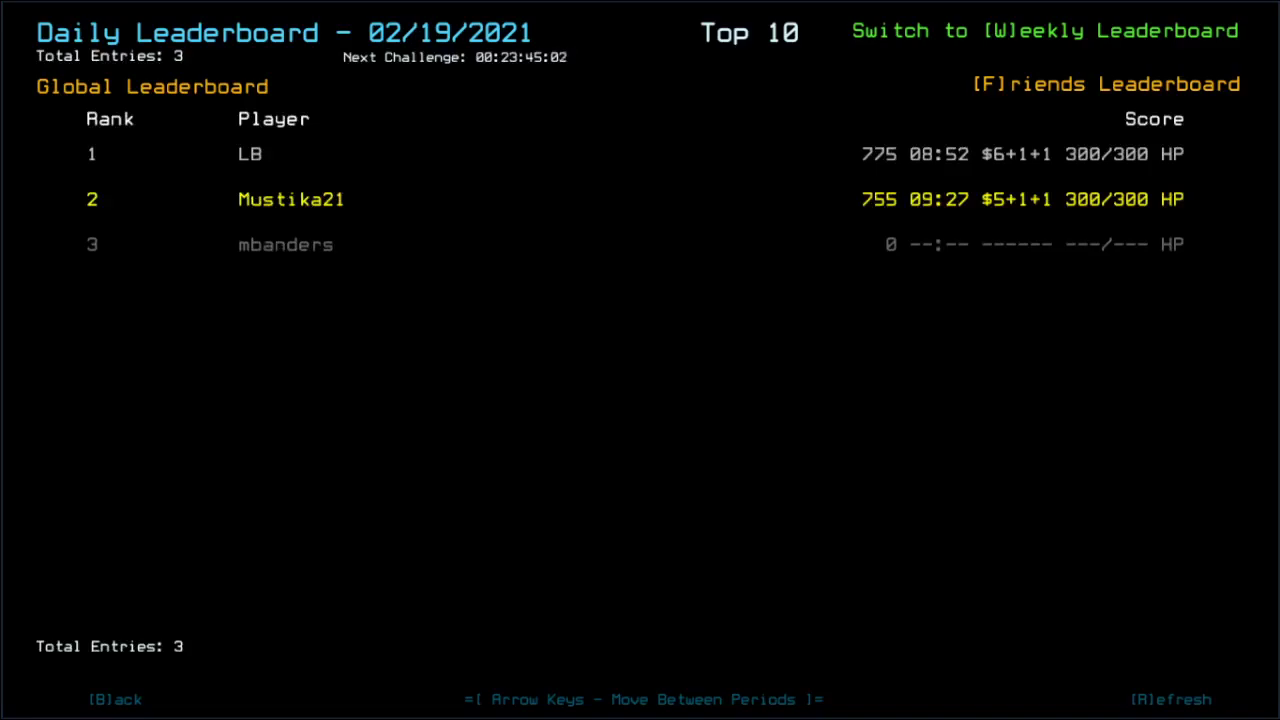